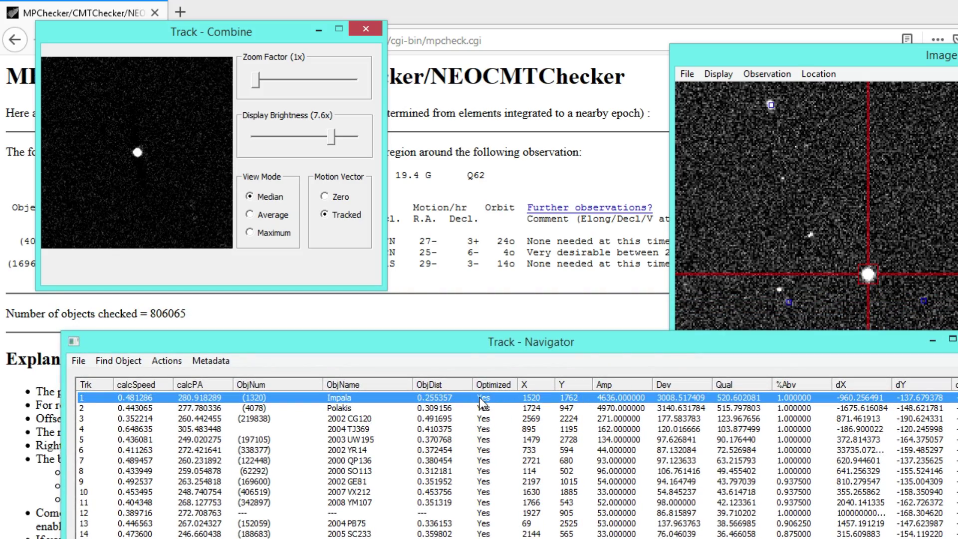
Step down through the detected tracks starting from Impala, examining each one's combined image and position in the viewer
{"action": "key", "text": "Down"}
{"action": "key", "text": "Down"}
{"action": "key", "text": "Down"}
{"action": "key", "text": "Down"}
{"action": "key", "text": "Down"}
{"action": "key", "text": "Down"}
{"action": "key", "text": "Down"}
{"action": "key", "text": "Down"}
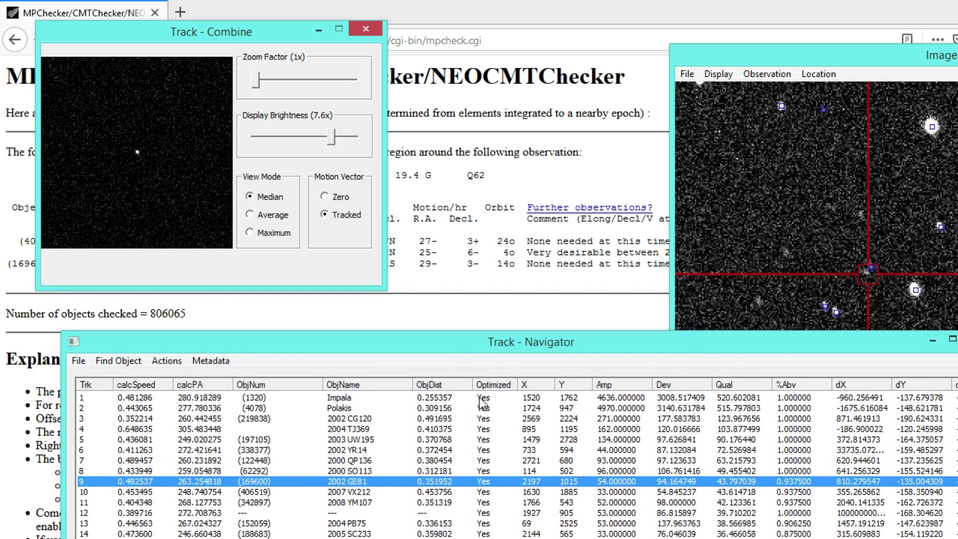
{"action": "key", "text": "Down"}
{"action": "key", "text": "Down"}
{"action": "key", "text": "Down"}
{"action": "key", "text": "Down"}
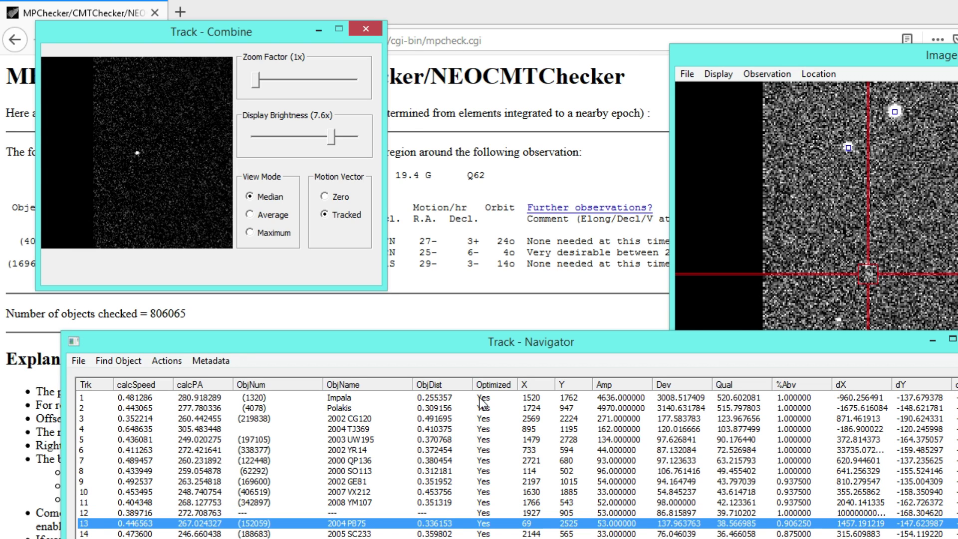
{"action": "key", "text": "Down"}
{"action": "key", "text": "Down"}
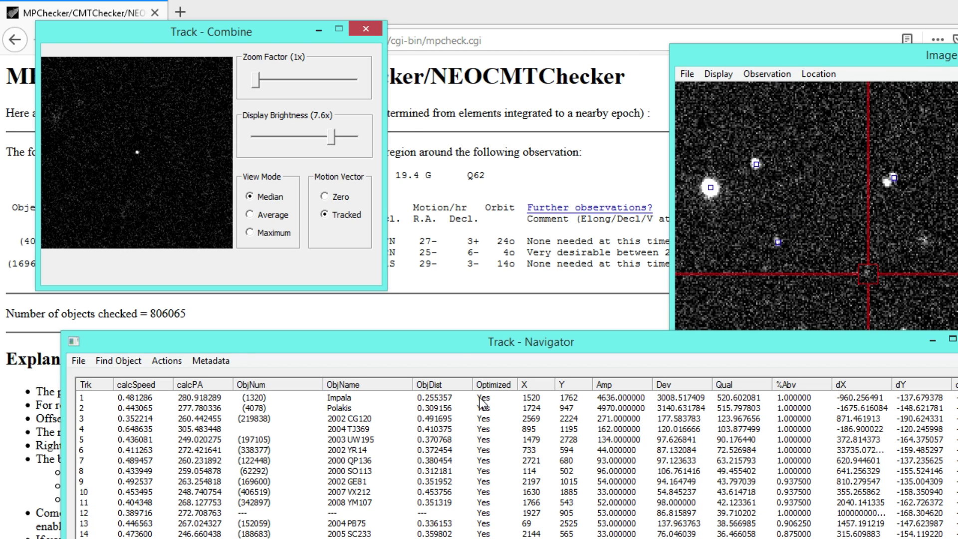
Start verifying track 1 (Impala), proceeding even though not all tracks have been optimized
{"action": "left_click", "coordinate": [385, 398]}
{"action": "right_click", "coordinate": [370, 397]}
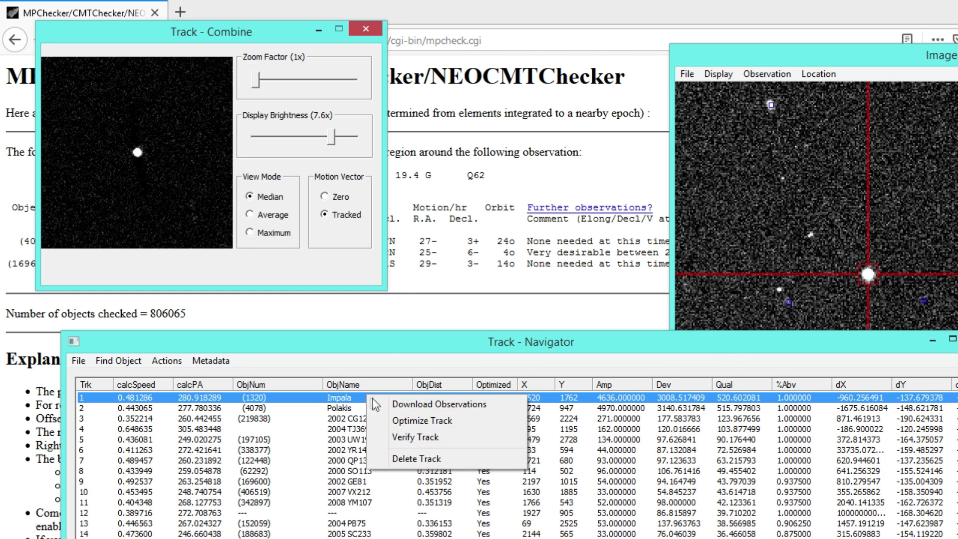
{"action": "left_click", "coordinate": [412, 439]}
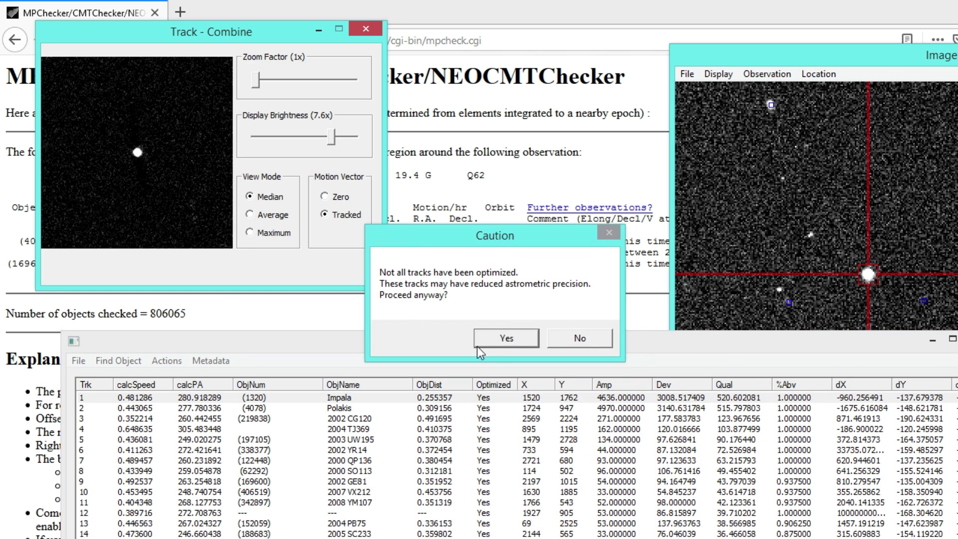
{"action": "left_click", "coordinate": [496, 343]}
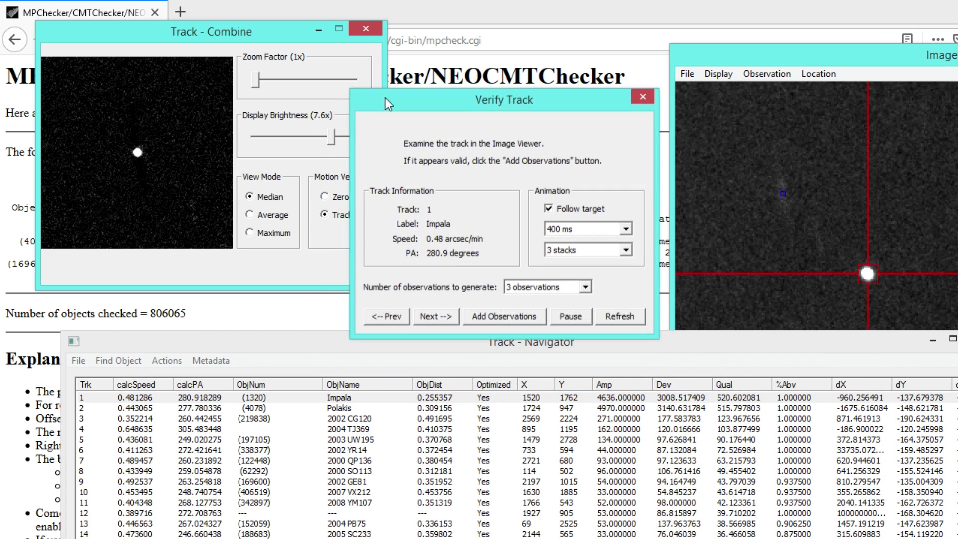
Arrange the Image Viewer and Verify Track windows side by side, with the viewer at 1x zoom and its blue object markers hidden
{"action": "left_click_drag", "start_coordinate": [704, 60], "coordinate": [490, 13]}
{"action": "left_click_drag", "start_coordinate": [399, 101], "coordinate": [164, 104]}
{"action": "left_click_drag", "start_coordinate": [783, 27], "coordinate": [710, 38]}
{"action": "left_click_drag", "start_coordinate": [892, 185], "coordinate": [875, 185]}
{"action": "left_click", "coordinate": [431, 42]}
{"action": "left_click", "coordinate": [430, 62]}
{"action": "left_click_drag", "start_coordinate": [260, 105], "coordinate": [203, 144]}
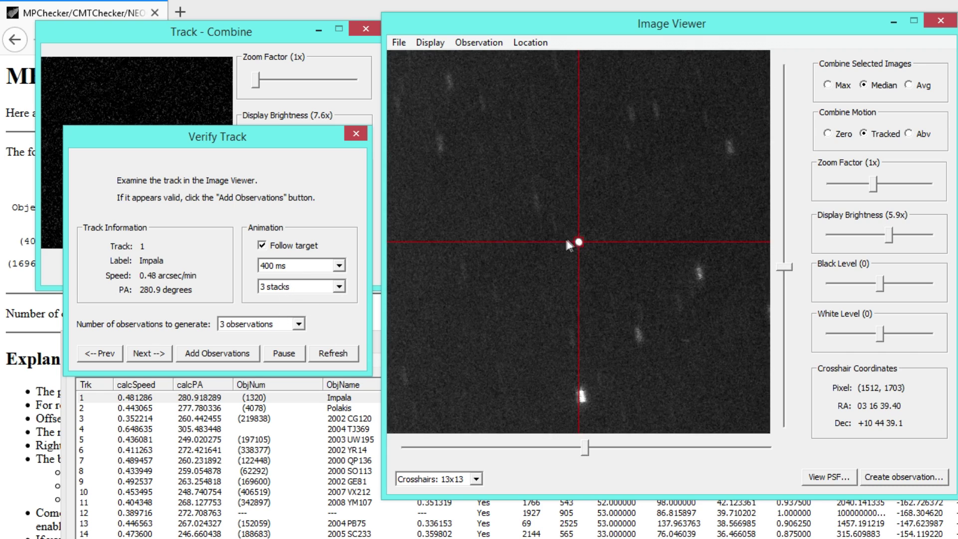
Add three observations of Impala with permanent ID 1320 and tracklet ID ABC0267, keeping target following on, and move the observations list aside
{"action": "left_click", "coordinate": [261, 245]}
{"action": "left_click", "coordinate": [307, 248]}
{"action": "left_click", "coordinate": [220, 355]}
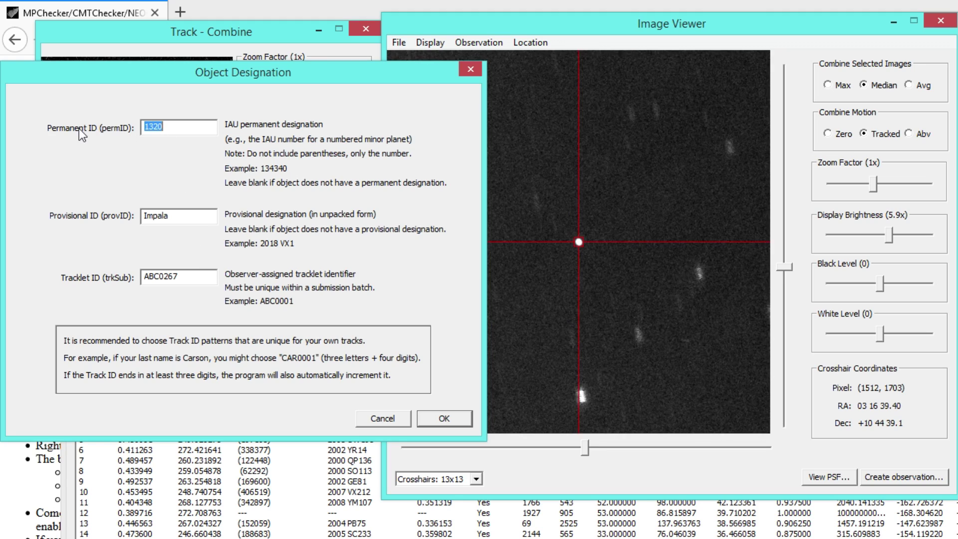
{"action": "left_click", "coordinate": [439, 418]}
{"action": "left_click_drag", "start_coordinate": [796, 394], "coordinate": [388, 391]}
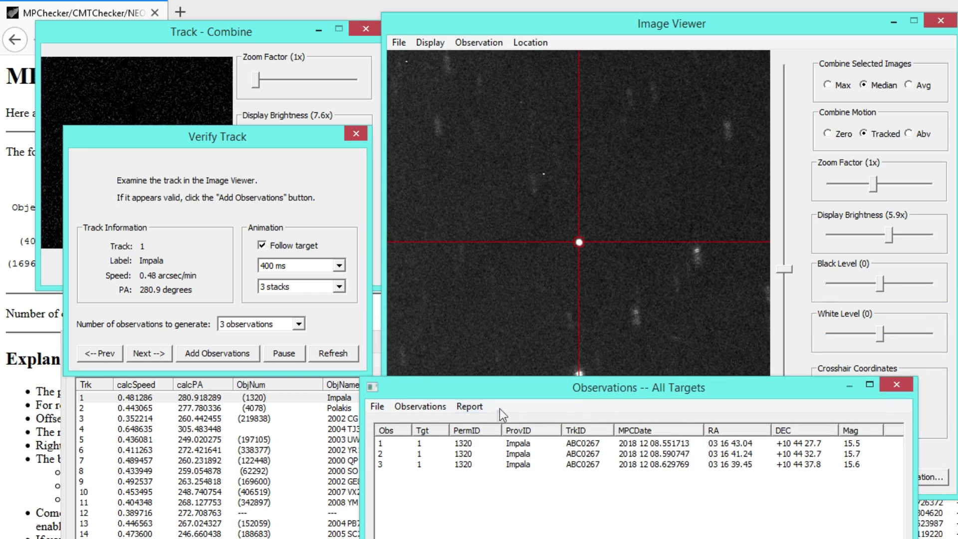
{"action": "left_click_drag", "start_coordinate": [499, 391], "coordinate": [684, 382]}
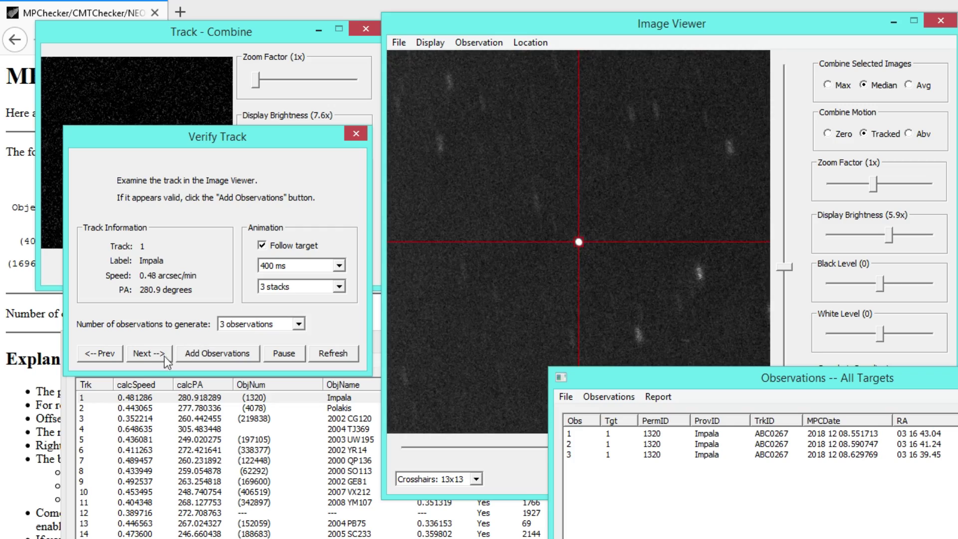
Add three observations each for tracks 2 (Polakis) and 3 (2002 CG120), accepting the suggested designations
{"action": "left_click", "coordinate": [149, 355]}
{"action": "left_click", "coordinate": [205, 356]}
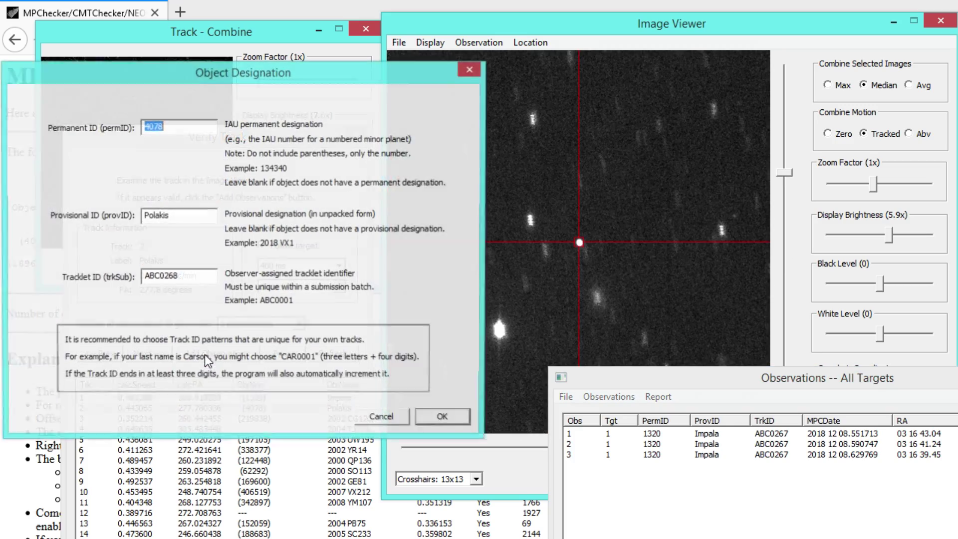
{"action": "key", "text": "Return"}
{"action": "left_click", "coordinate": [149, 354]}
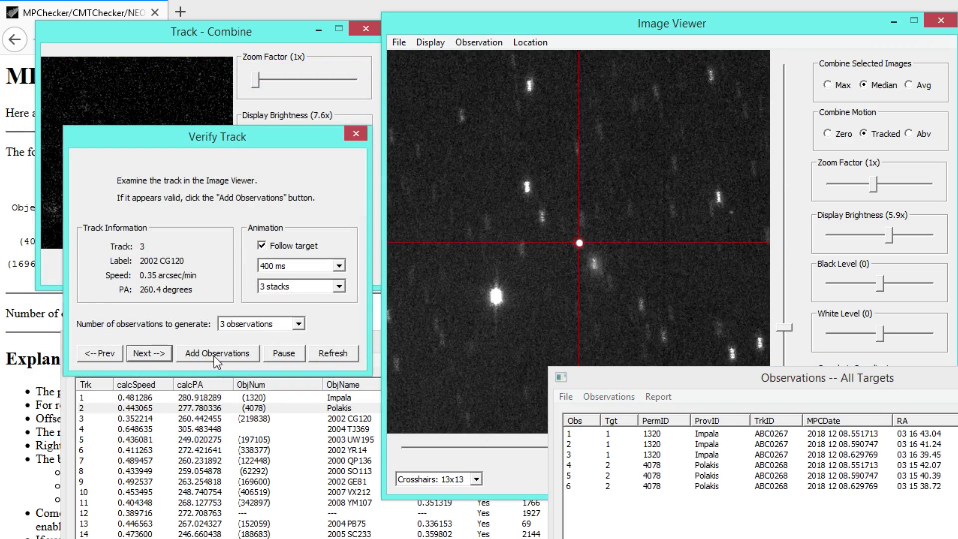
{"action": "left_click", "coordinate": [212, 357]}
{"action": "key", "text": "Return"}
Add three observations each for tracks 4 (2004 TJ369) and 5 (2003 UW195), accepting the suggested designations
{"action": "left_click", "coordinate": [149, 354]}
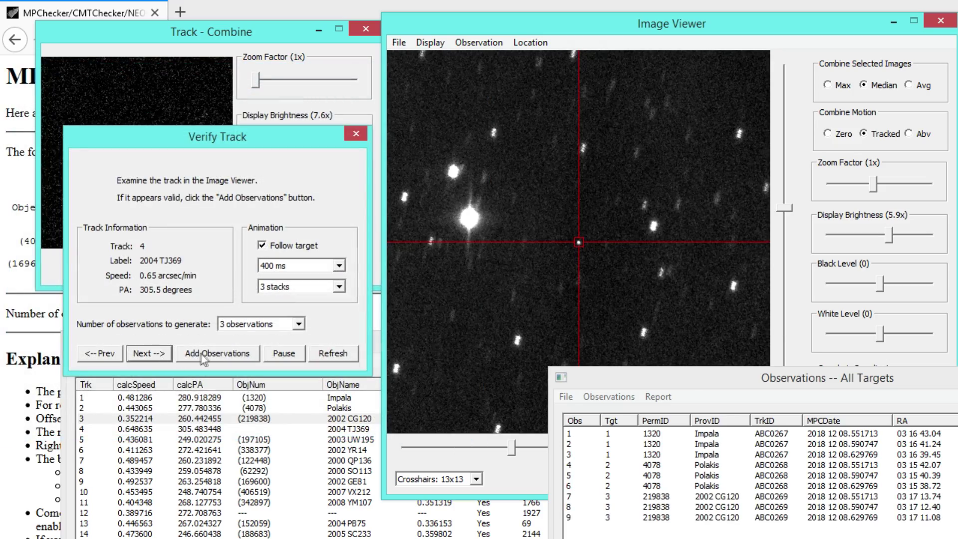
{"action": "left_click", "coordinate": [203, 356]}
{"action": "key", "text": "Return"}
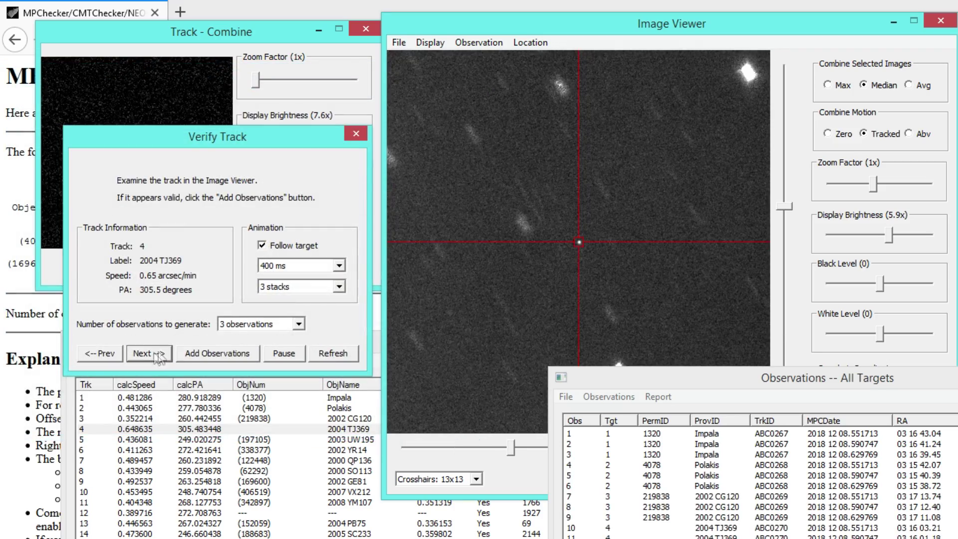
{"action": "left_click", "coordinate": [149, 353]}
{"action": "left_click", "coordinate": [213, 354]}
{"action": "key", "text": "Return"}
Add three observations each for tracks 6 (2002 YR14) and 7 (2000 QP136), accepting the suggested designations
{"action": "left_click", "coordinate": [149, 354]}
{"action": "left_click", "coordinate": [207, 353]}
{"action": "key", "text": "Return"}
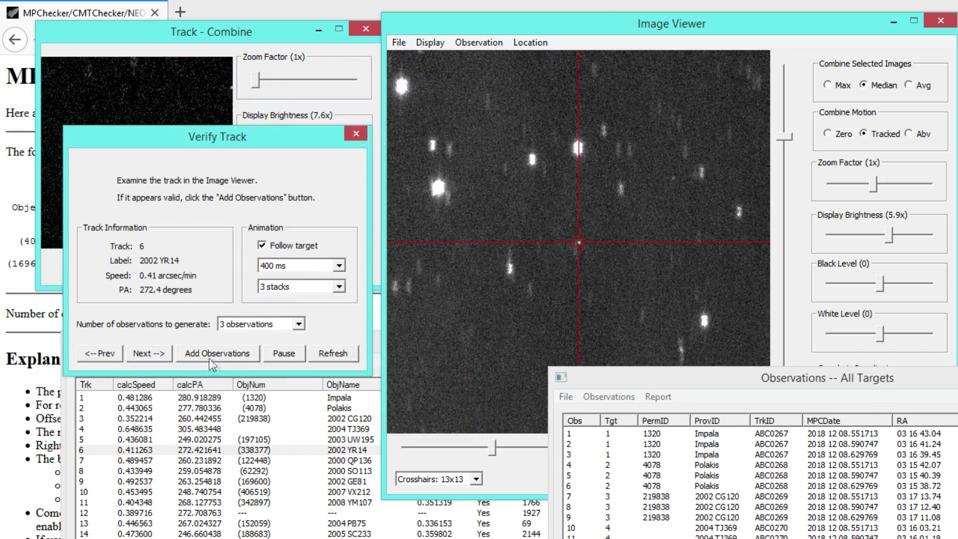
{"action": "left_click", "coordinate": [163, 357]}
{"action": "left_click", "coordinate": [208, 352]}
{"action": "key", "text": "Return"}
Add three observations each for tracks 8 (2000 SO113) and 9 (2002 GE81), accepting the suggested designations
{"action": "left_click", "coordinate": [149, 354]}
{"action": "left_click", "coordinate": [214, 357]}
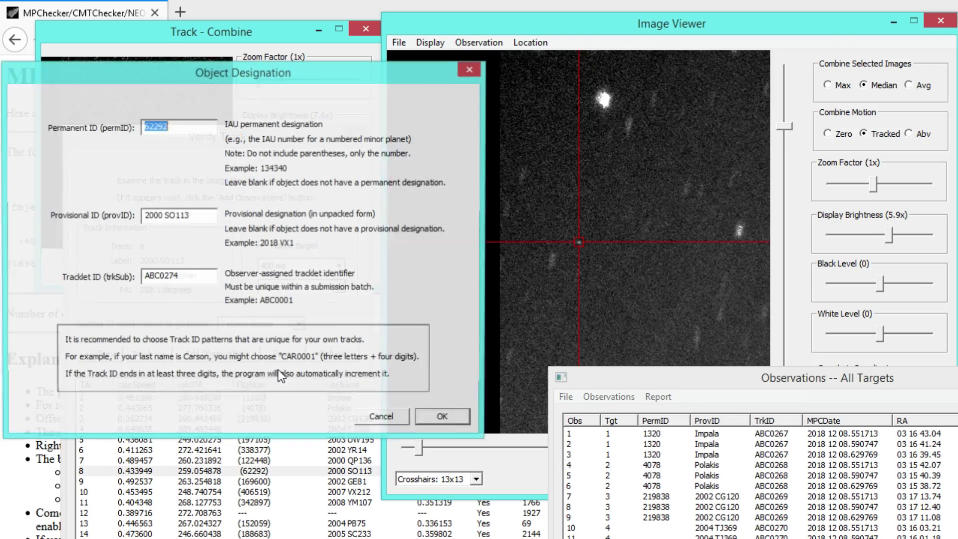
{"action": "left_click", "coordinate": [440, 418]}
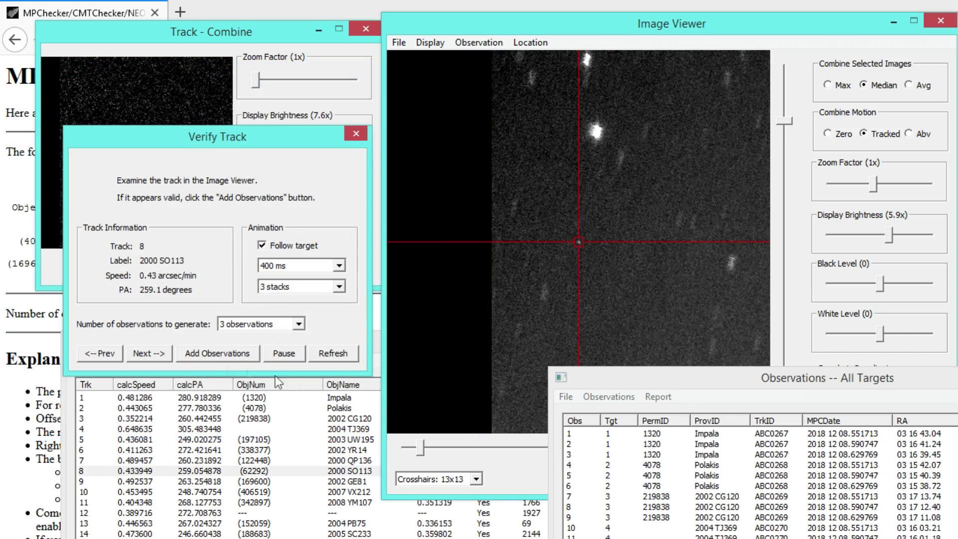
{"action": "left_click", "coordinate": [156, 355]}
{"action": "left_click", "coordinate": [217, 353]}
{"action": "left_click", "coordinate": [424, 413]}
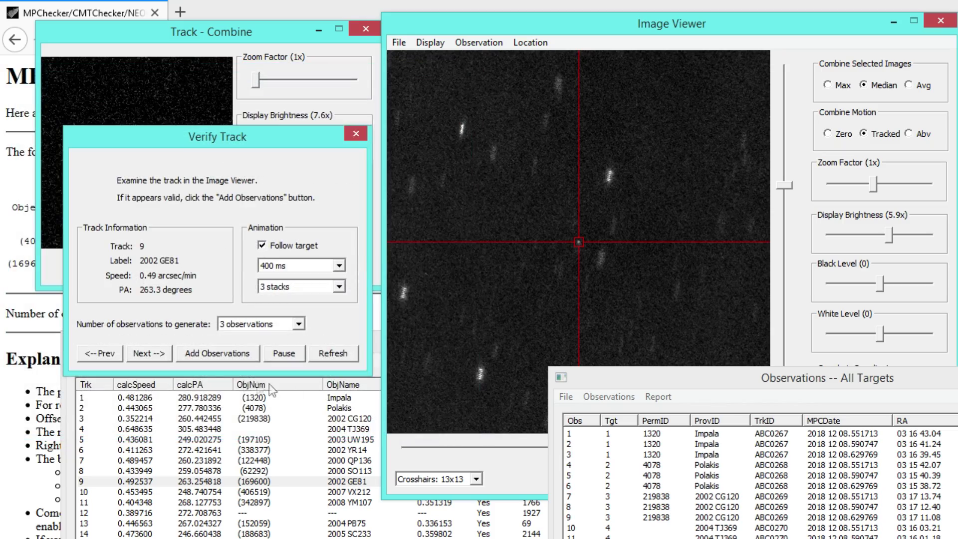
Add three observations each for tracks 10 (2007 VX212) and 11 (2008 YM107), accepting the suggested designations
{"action": "left_click", "coordinate": [149, 353]}
{"action": "left_click", "coordinate": [211, 352]}
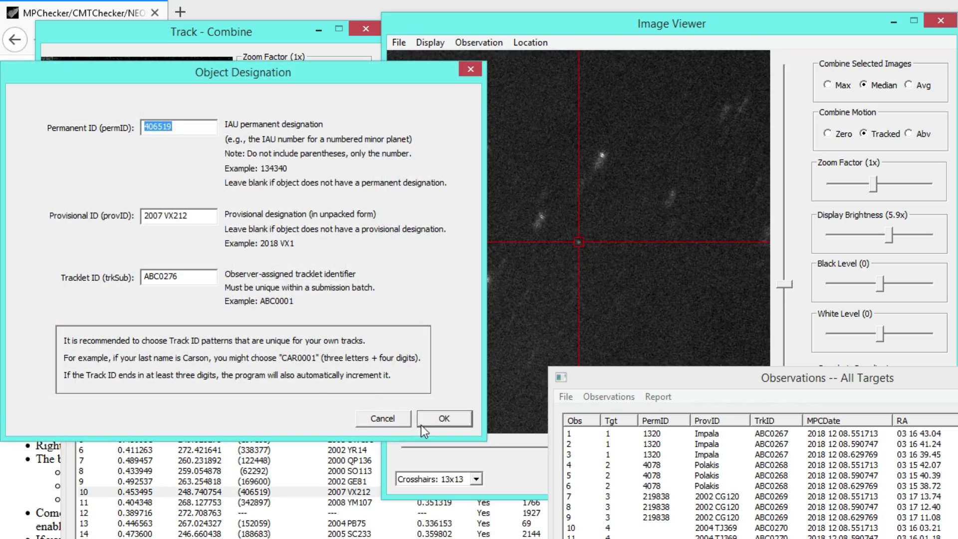
{"action": "left_click", "coordinate": [421, 424]}
{"action": "left_click", "coordinate": [149, 354]}
{"action": "left_click", "coordinate": [211, 352]}
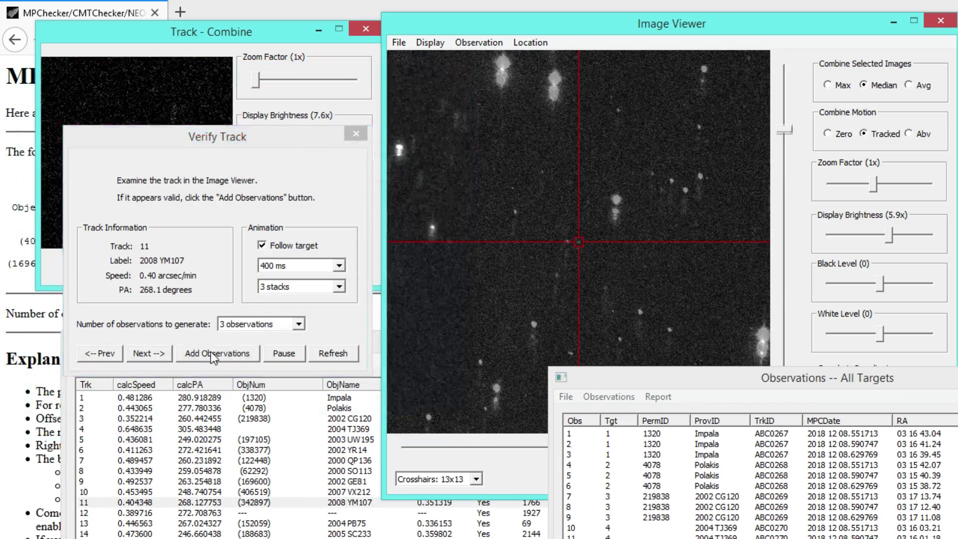
{"action": "left_click", "coordinate": [418, 415]}
Advance to unidentified track 12 and examine its animation at 2x zoom, both with and without target following
{"action": "left_click", "coordinate": [166, 353]}
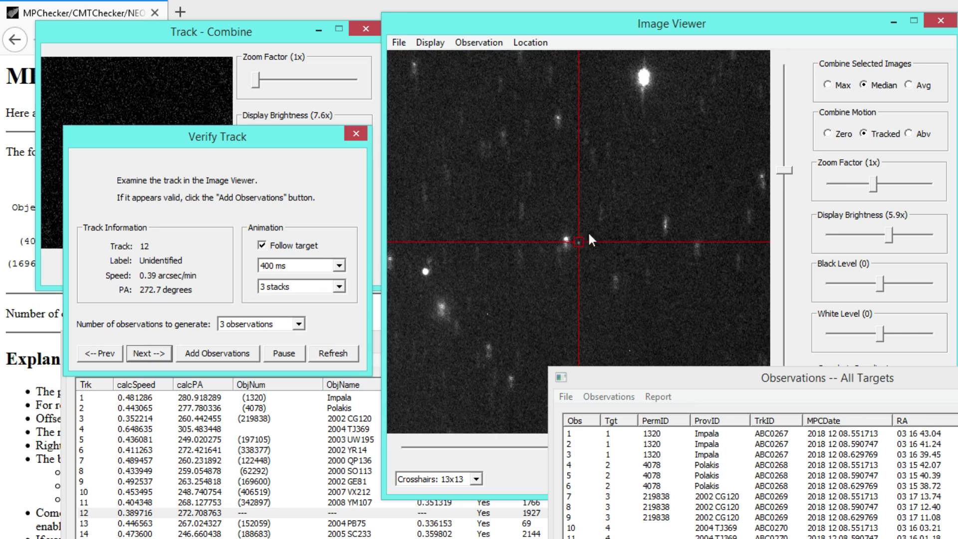
{"action": "left_click_drag", "start_coordinate": [874, 184], "coordinate": [890, 185]}
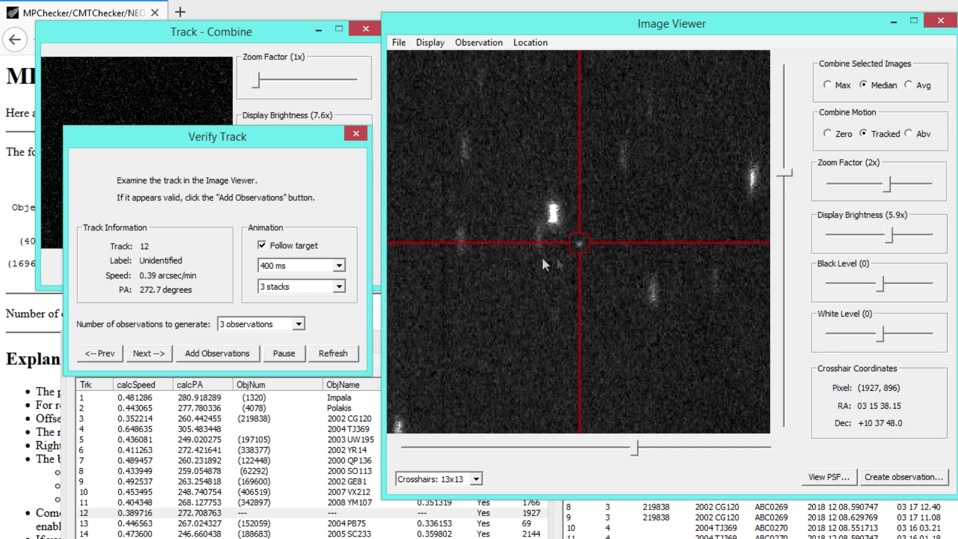
{"action": "left_click", "coordinate": [277, 243]}
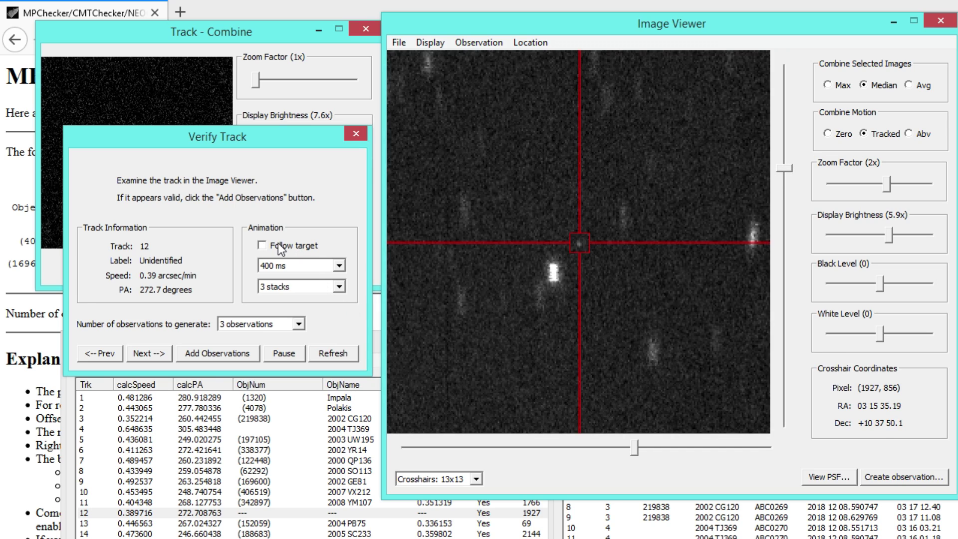
{"action": "left_click", "coordinate": [278, 243]}
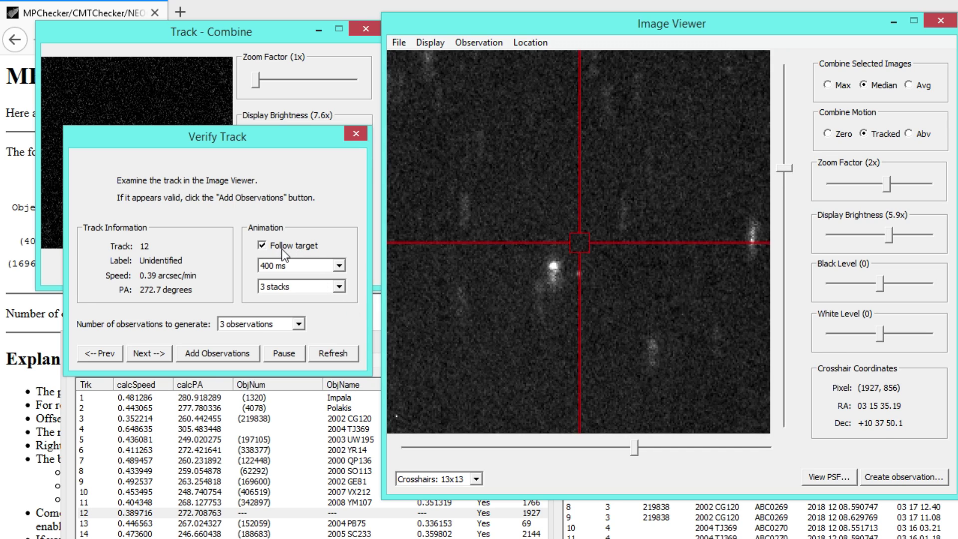
Add three observations for unidentified track 12 with tracklet ID ABC0278, leaving the permanent and provisional IDs blank
{"action": "left_click", "coordinate": [218, 349]}
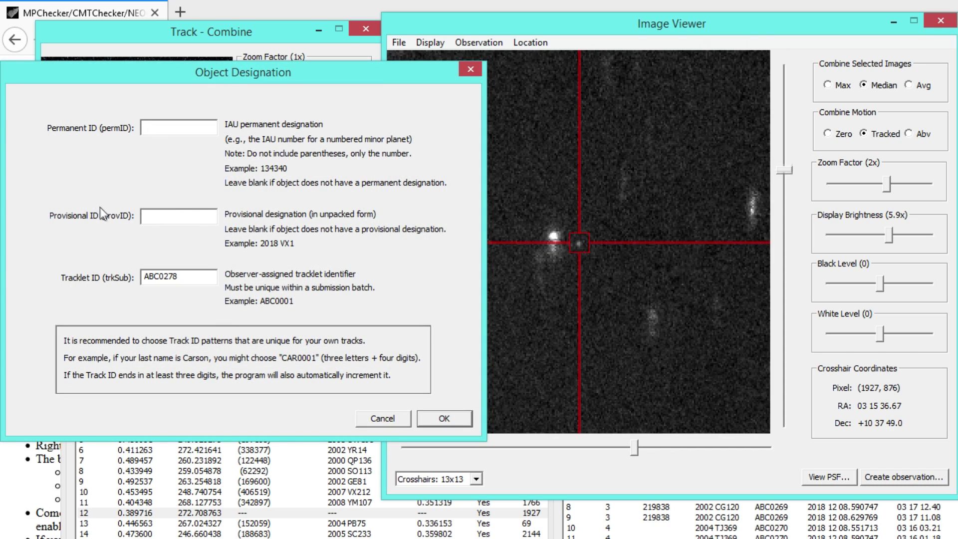
{"action": "double_click", "coordinate": [193, 278]}
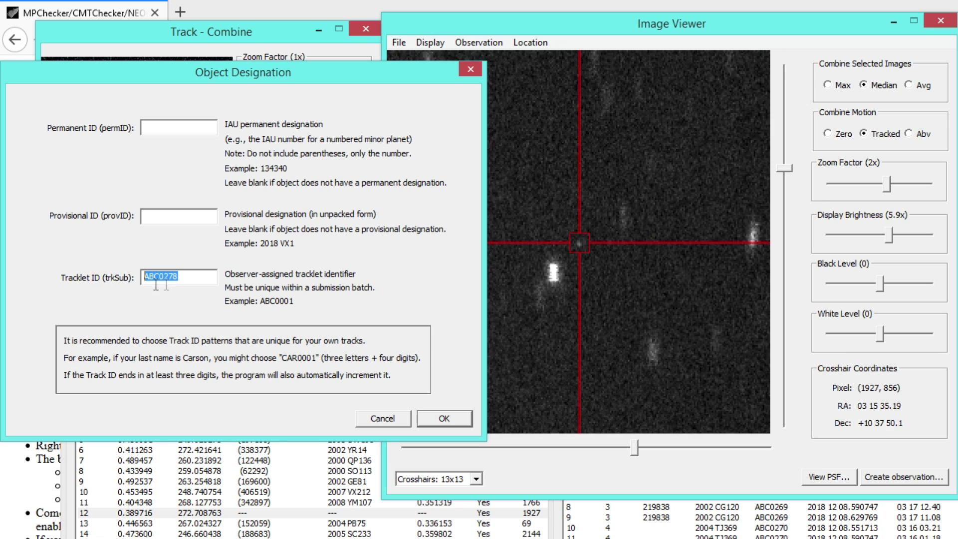
{"action": "left_click", "coordinate": [192, 275]}
{"action": "left_click", "coordinate": [440, 418]}
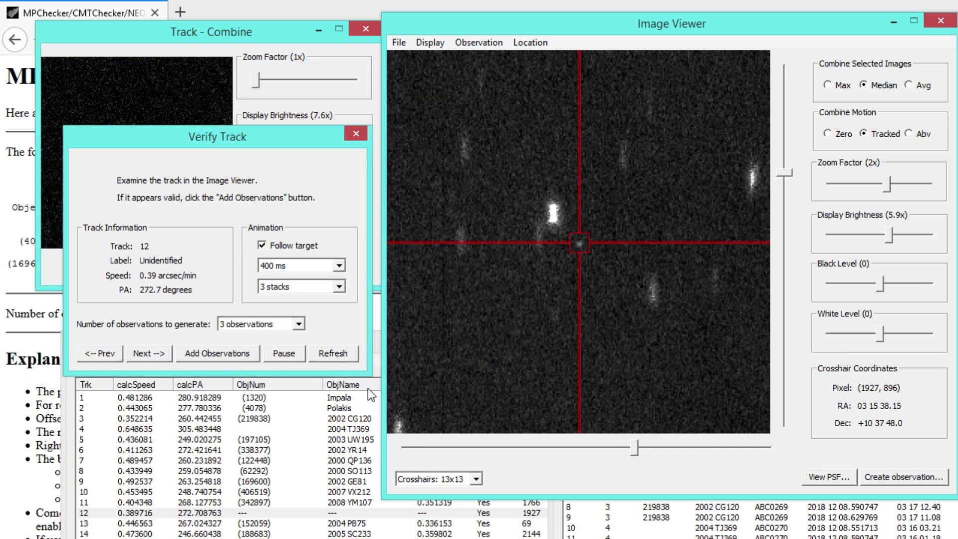
{"action": "left_click", "coordinate": [218, 354]}
Display the three ABC0278 observations from the observations list in text form and copy all of their text
{"action": "left_click_drag", "start_coordinate": [633, 378], "coordinate": [415, 173]}
{"action": "scroll", "coordinate": [550, 349], "scroll_direction": "down", "scroll_amount": 5}
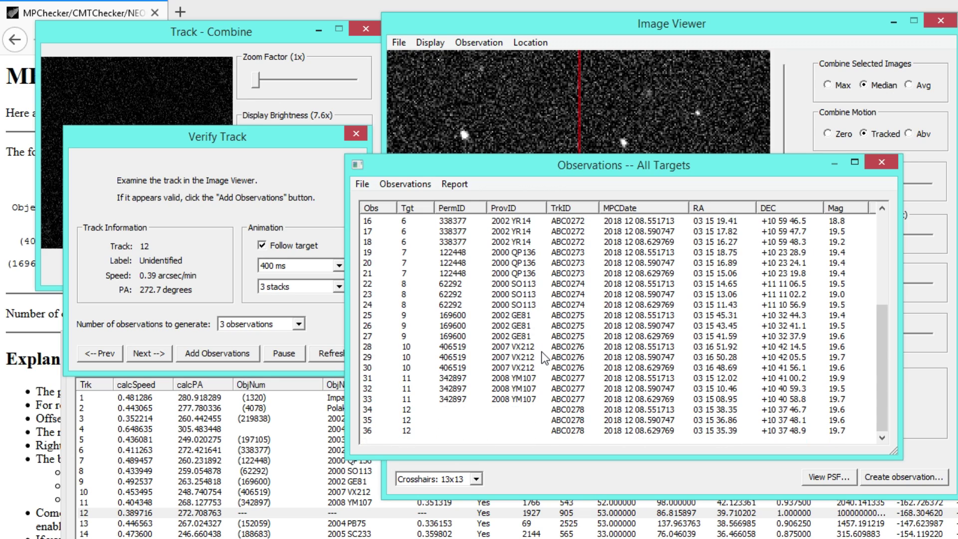
{"action": "left_click", "coordinate": [564, 410]}
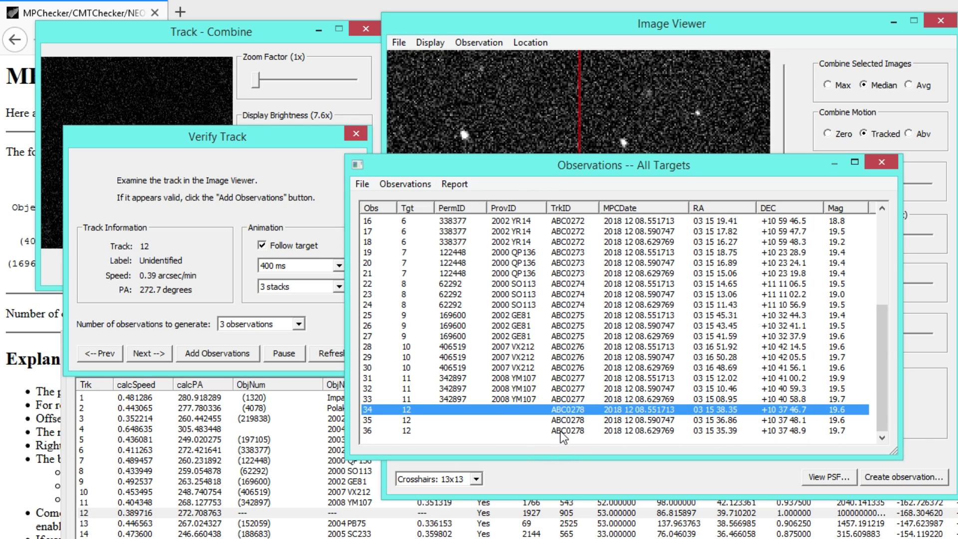
{"action": "left_click", "coordinate": [561, 430], "text": "shift"}
{"action": "right_click", "coordinate": [561, 432]}
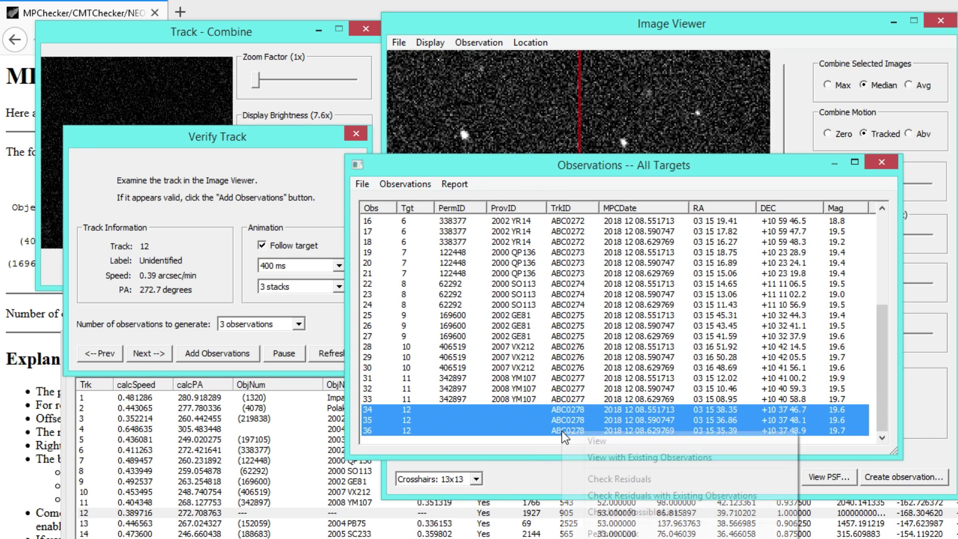
{"action": "left_click", "coordinate": [589, 442]}
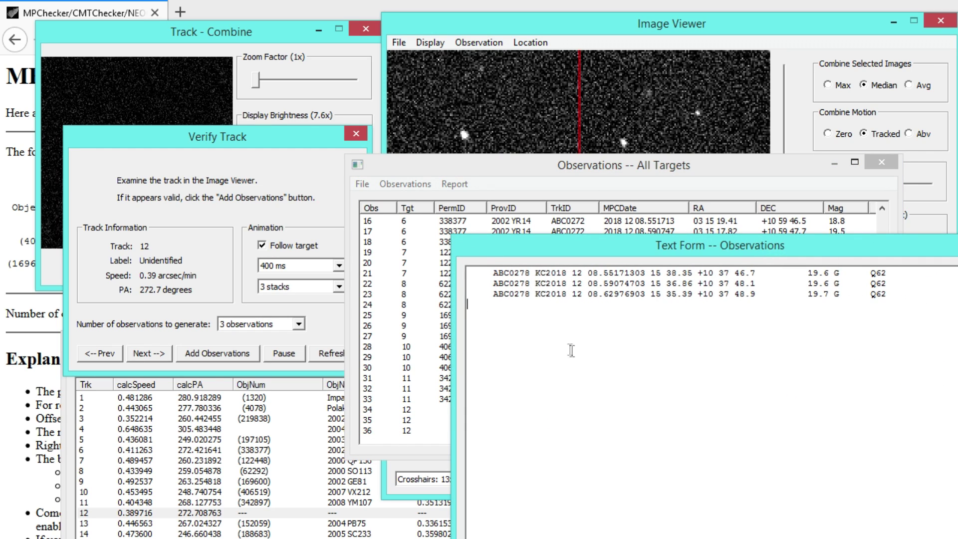
{"action": "key", "text": "ctrl+a"}
{"action": "key", "text": "ctrl+c"}
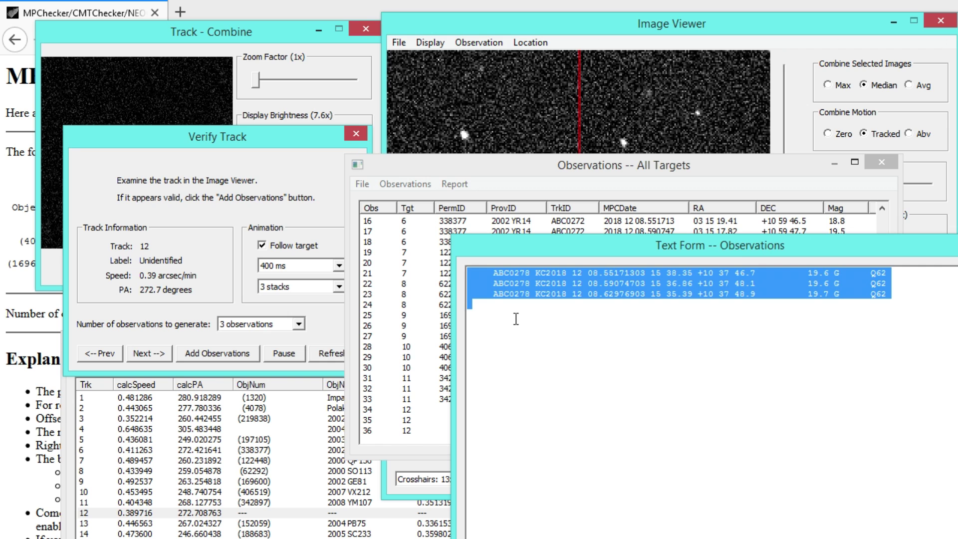
{"action": "left_click", "coordinate": [517, 319]}
In the browser, return to the MPChecker form, replace its observations with the copied ABC0278 lines and produce the list of known minor planets
{"action": "left_click", "coordinate": [473, 7]}
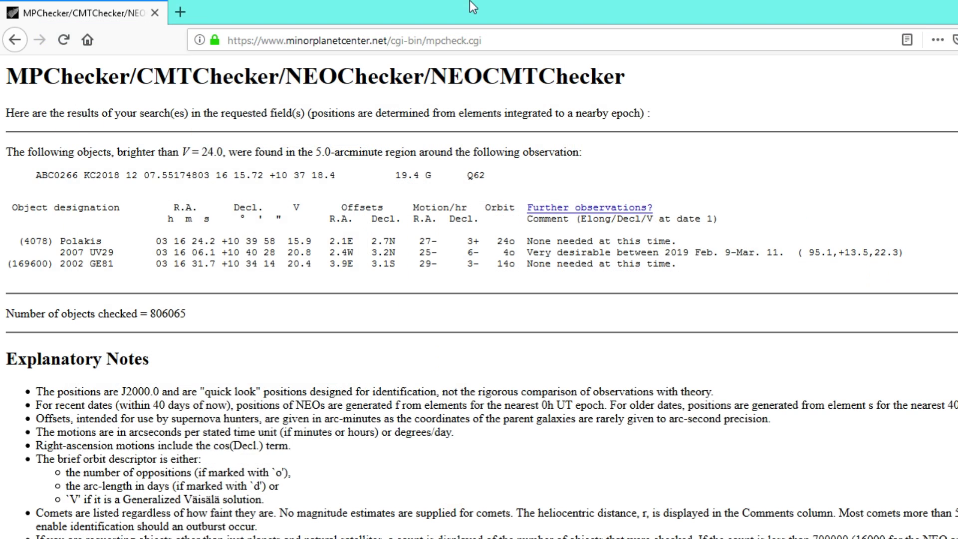
{"action": "key", "text": "alt+Left"}
{"action": "left_click", "coordinate": [517, 372]}
{"action": "key", "text": "ctrl+a"}
{"action": "key", "text": "ctrl+v"}
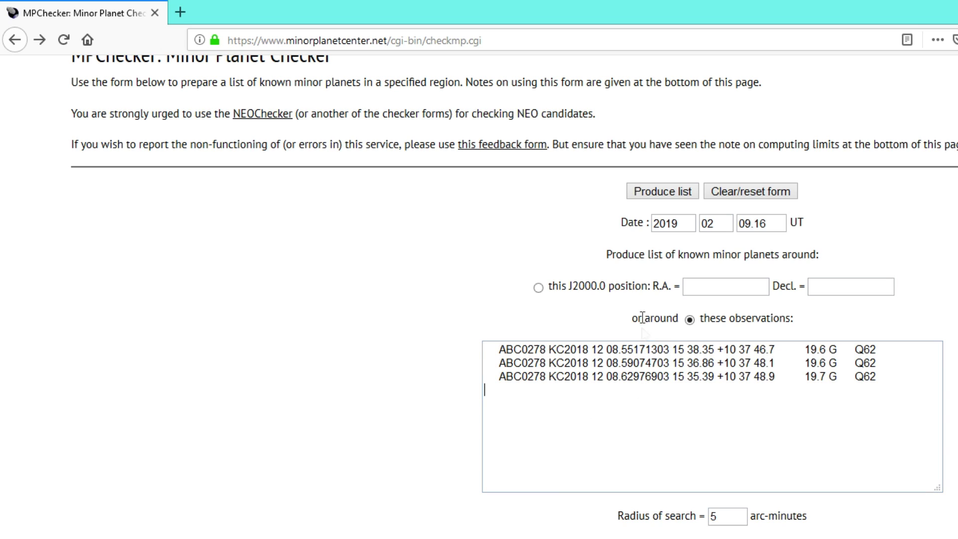
{"action": "left_click", "coordinate": [649, 195]}
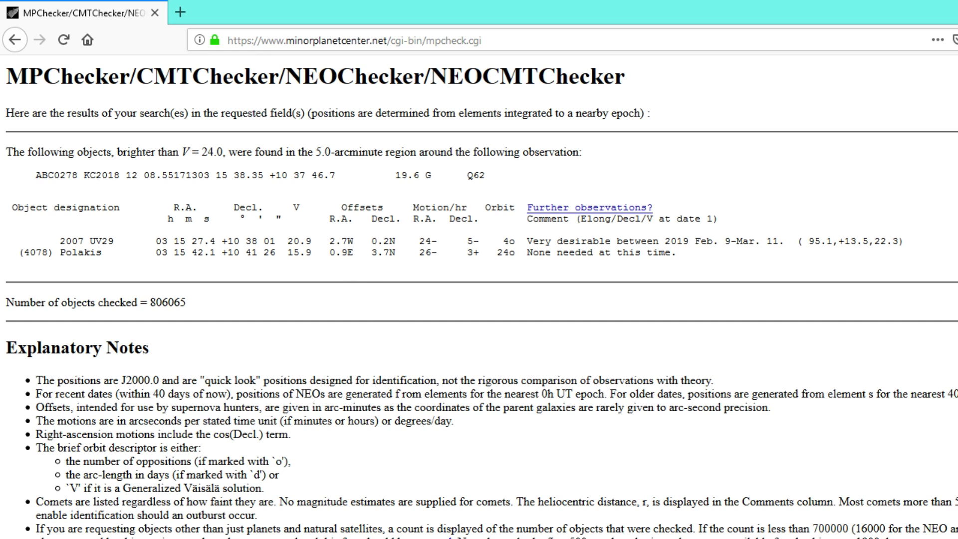
Return to Tycho, close the text form of the observations and highlight the ABC0278 entries in the observations list
{"action": "key", "text": "alt+Tab"}
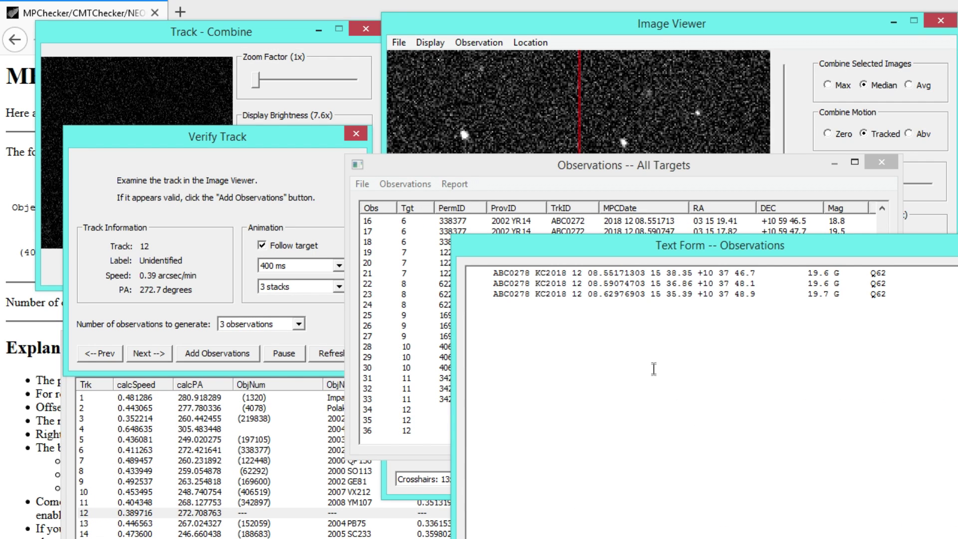
{"action": "left_click_drag", "start_coordinate": [525, 247], "coordinate": [398, 218]}
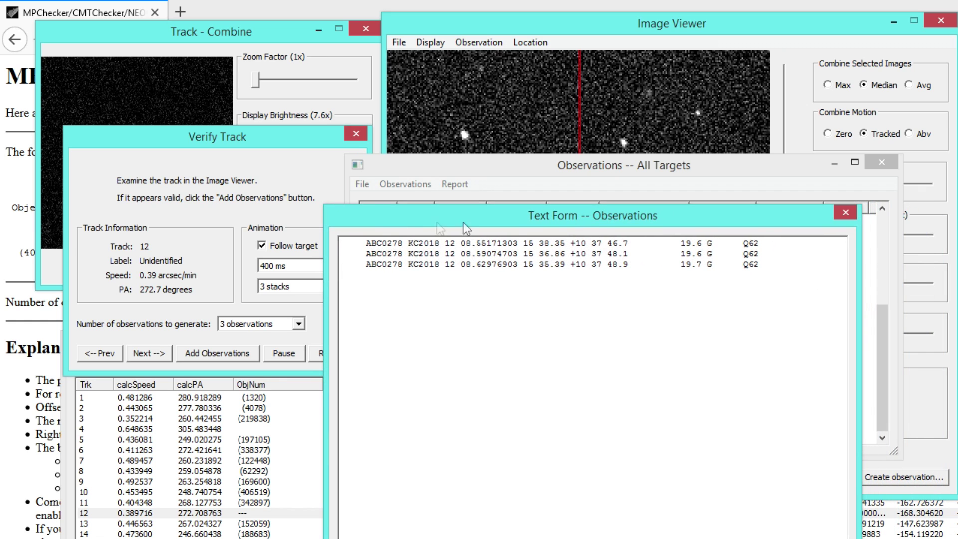
{"action": "left_click", "coordinate": [846, 214]}
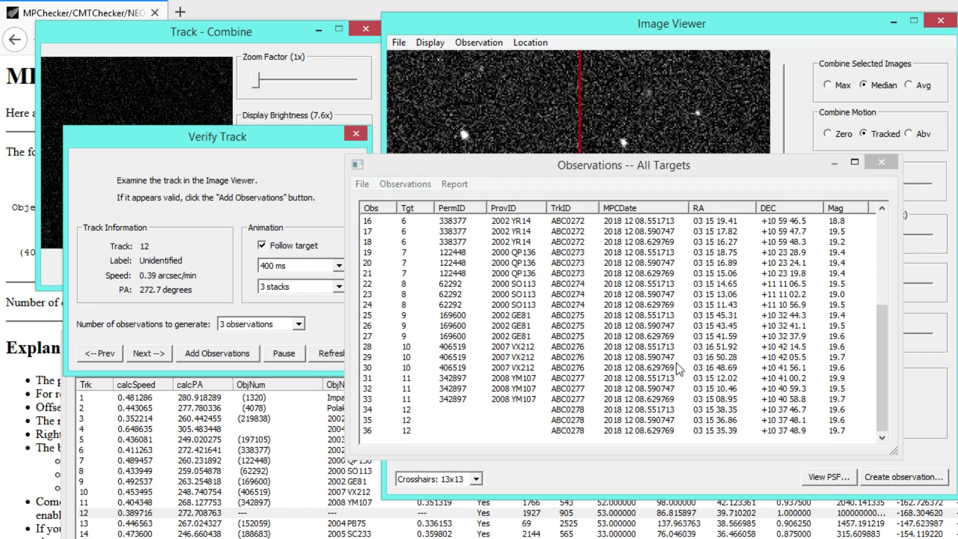
{"action": "left_click", "coordinate": [576, 410]}
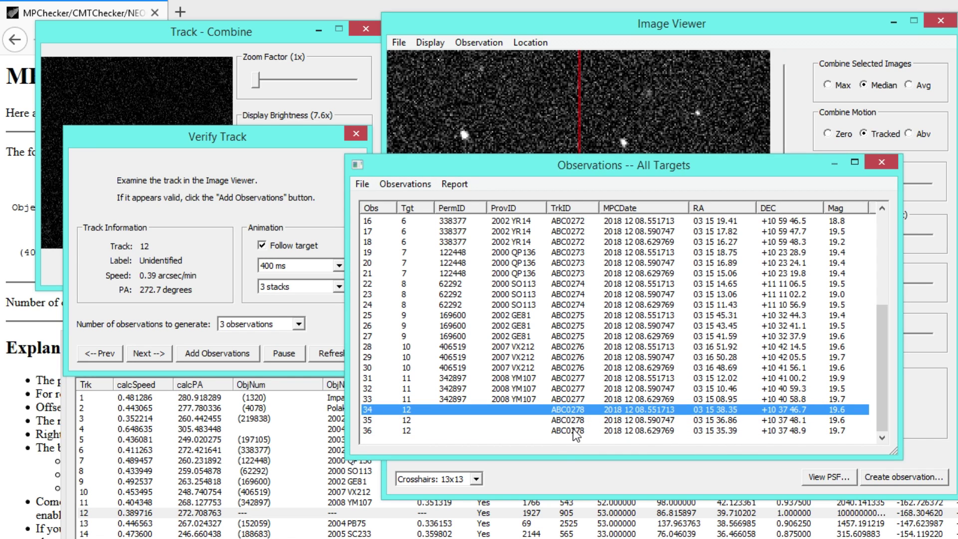
{"action": "left_click", "coordinate": [596, 421]}
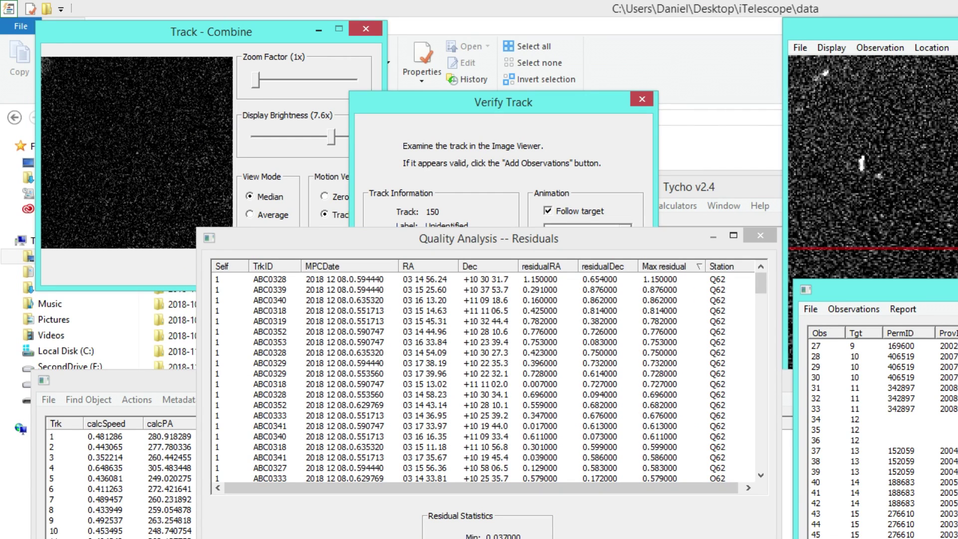
Review the completed observations list through to its last entry for target 42
{"action": "left_click_drag", "start_coordinate": [879, 290], "coordinate": [559, 98]}
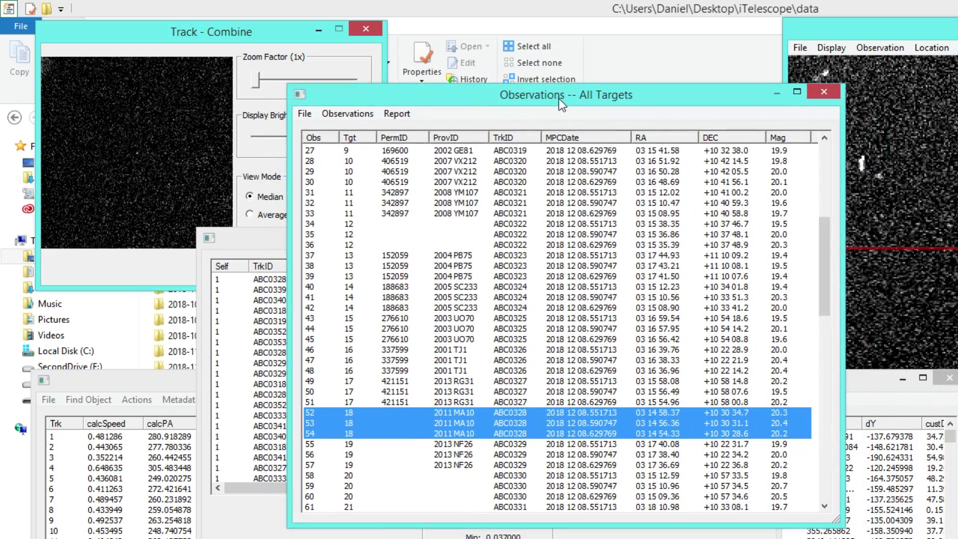
{"action": "left_click_drag", "start_coordinate": [823, 256], "coordinate": [829, 446]}
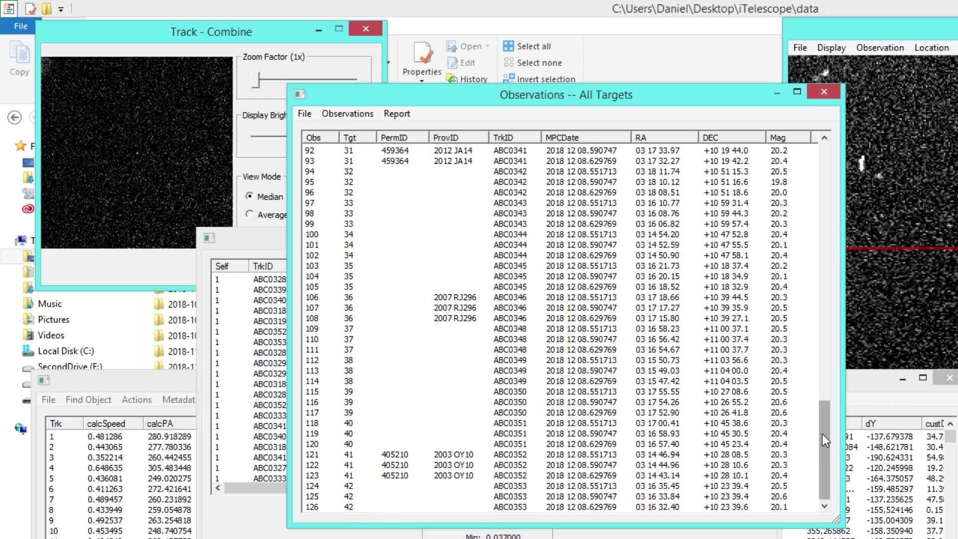
{"action": "left_click_drag", "start_coordinate": [663, 103], "coordinate": [913, 170]}
Examine the Quality Analysis residuals and their statistics, highlighting the ABC0328 entry with the largest maximum residual
{"action": "left_click_drag", "start_coordinate": [474, 241], "coordinate": [414, 116]}
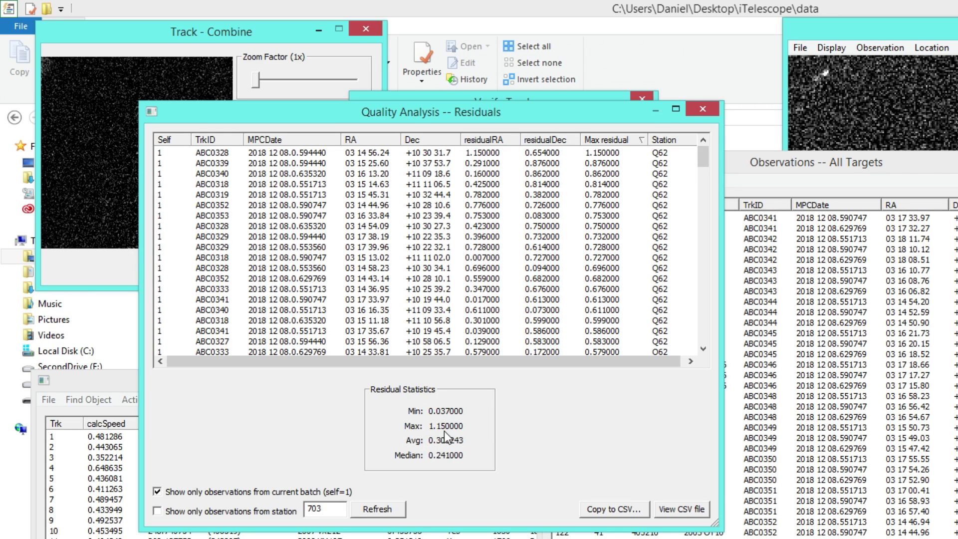
{"action": "left_click", "coordinate": [594, 153]}
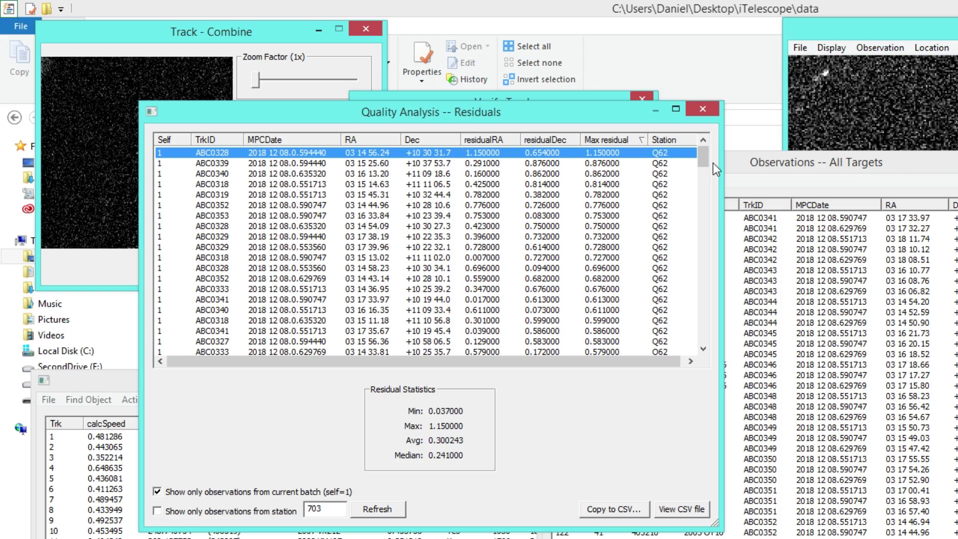
{"action": "left_click_drag", "start_coordinate": [705, 157], "coordinate": [694, 136]}
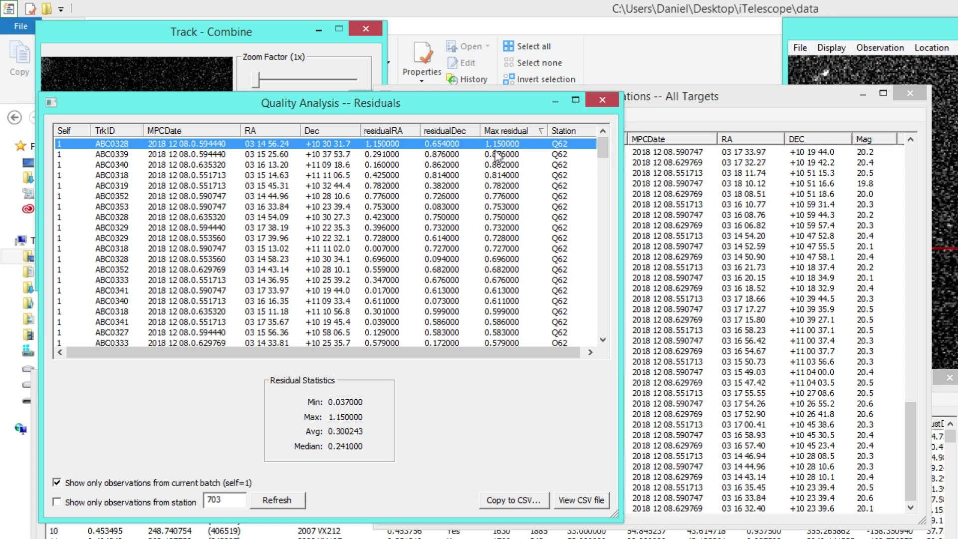
Find the three ABC0328 observations of 2011 MA10 in the observations list and view them with the existing observations
{"action": "left_click", "coordinate": [649, 101]}
{"action": "left_click_drag", "start_coordinate": [681, 104], "coordinate": [701, 109]}
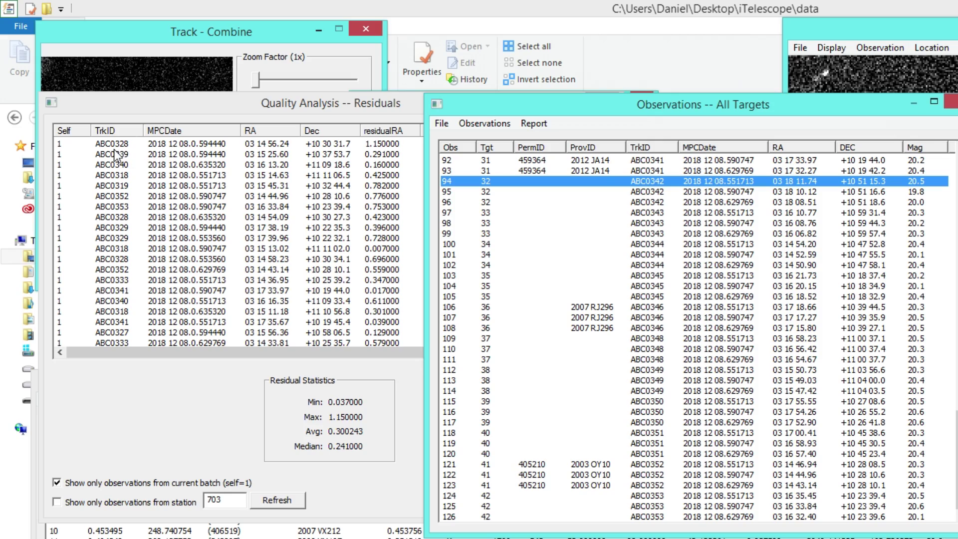
{"action": "left_click_drag", "start_coordinate": [544, 114], "coordinate": [524, 169]}
{"action": "scroll", "coordinate": [649, 294], "scroll_direction": "up", "scroll_amount": 14}
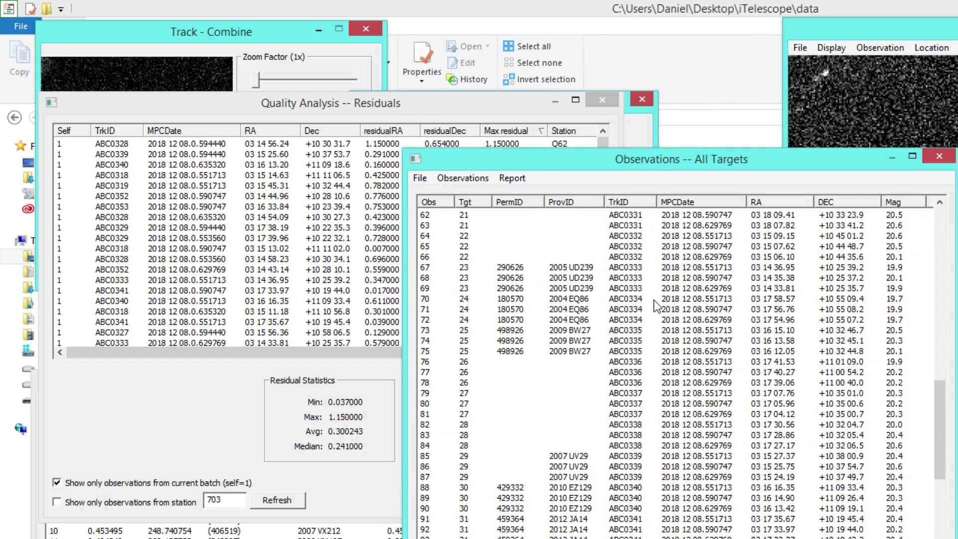
{"action": "scroll", "coordinate": [645, 285], "scroll_direction": "up", "scroll_amount": 1}
{"action": "left_click_drag", "start_coordinate": [593, 270], "coordinate": [579, 287]}
{"action": "right_click", "coordinate": [579, 286]}
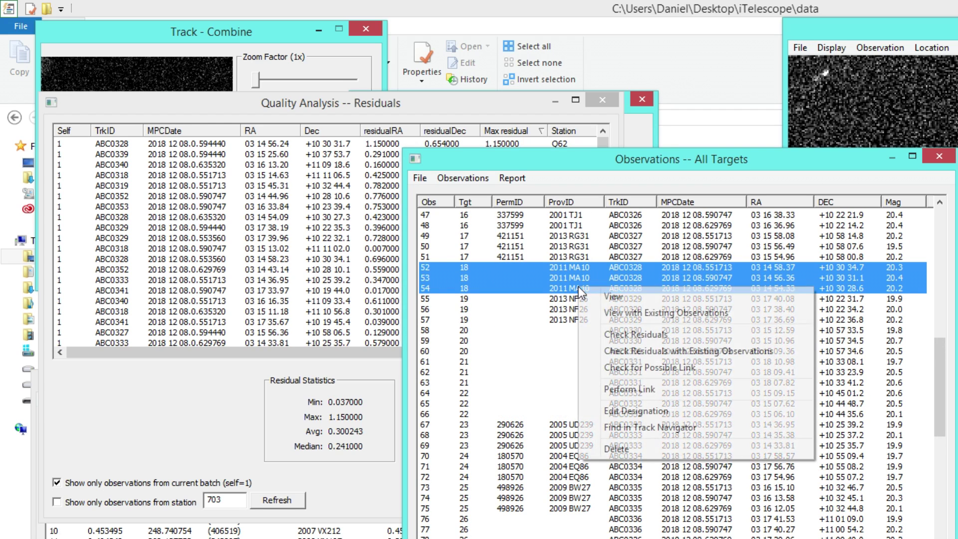
{"action": "left_click", "coordinate": [616, 314]}
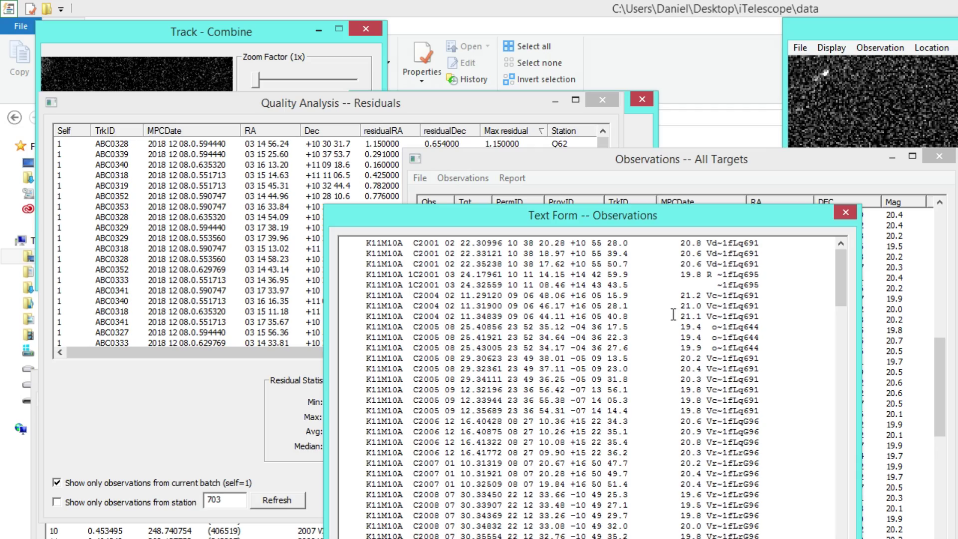
Insert blank lines in the 2011 MA10 text to set apart the TC2018 12 08 Q62 lines and the final KC2018 lines
{"action": "left_click_drag", "start_coordinate": [664, 215], "coordinate": [475, 49]}
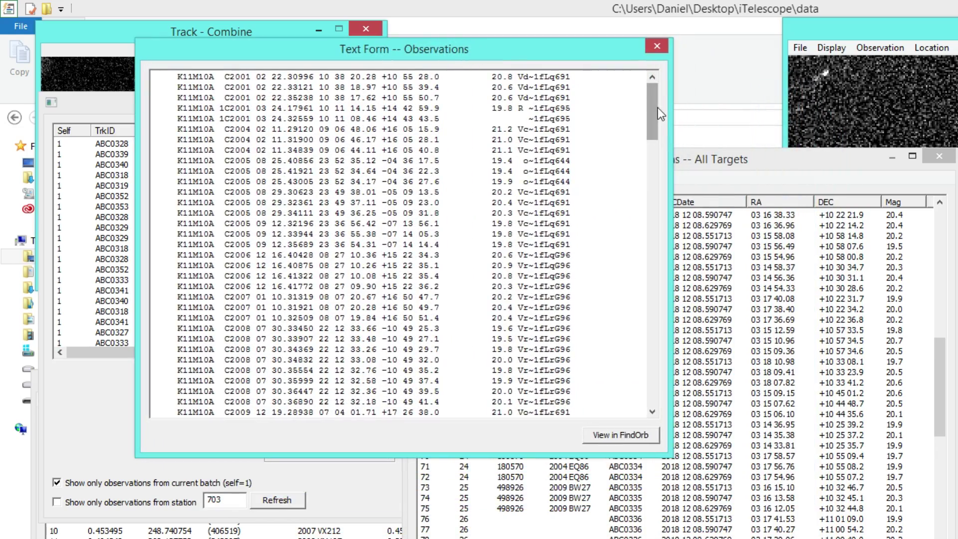
{"action": "left_click_drag", "start_coordinate": [655, 115], "coordinate": [658, 379]}
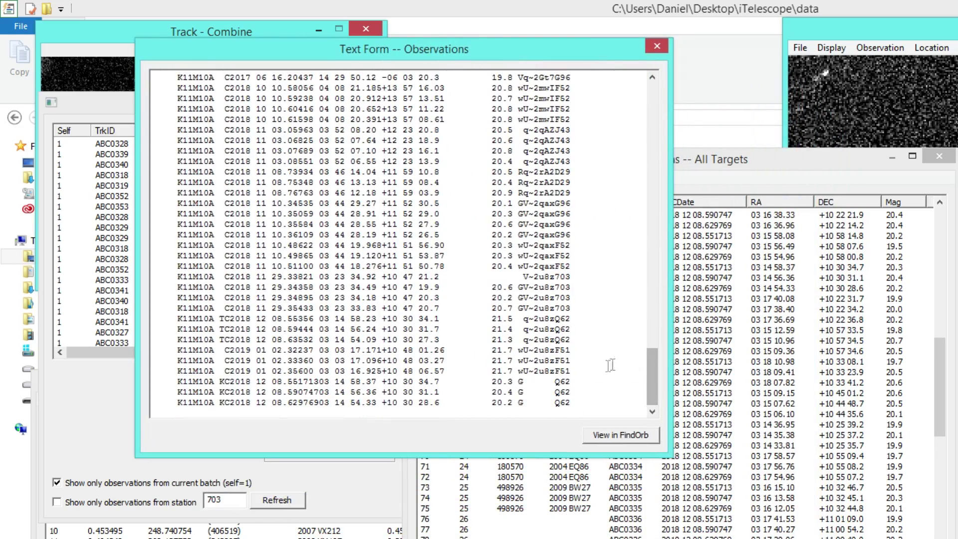
{"action": "left_click", "coordinate": [587, 378]}
{"action": "key", "text": "Return"}
{"action": "left_click", "coordinate": [581, 341]}
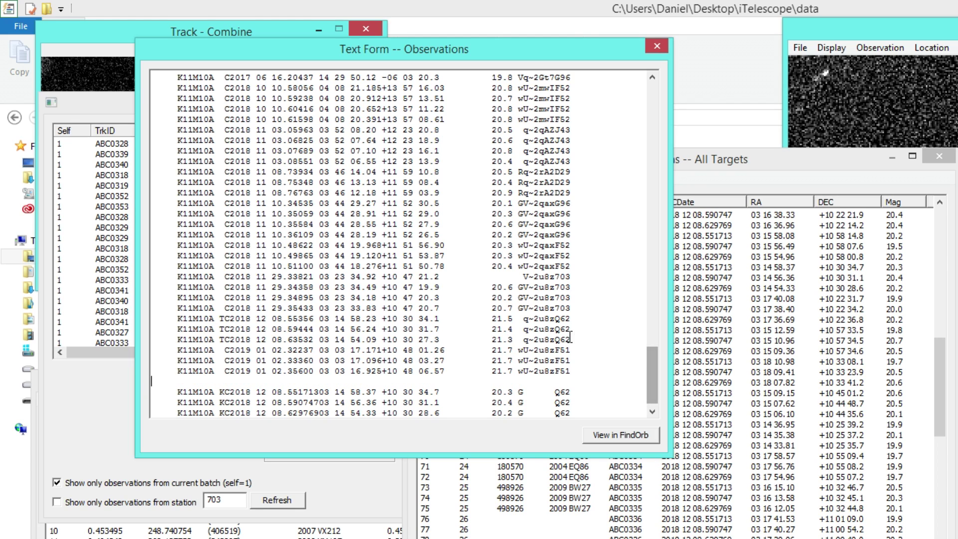
{"action": "key", "text": "Return"}
{"action": "key", "text": "Return"}
{"action": "key", "text": "Return"}
{"action": "key", "text": "Return"}
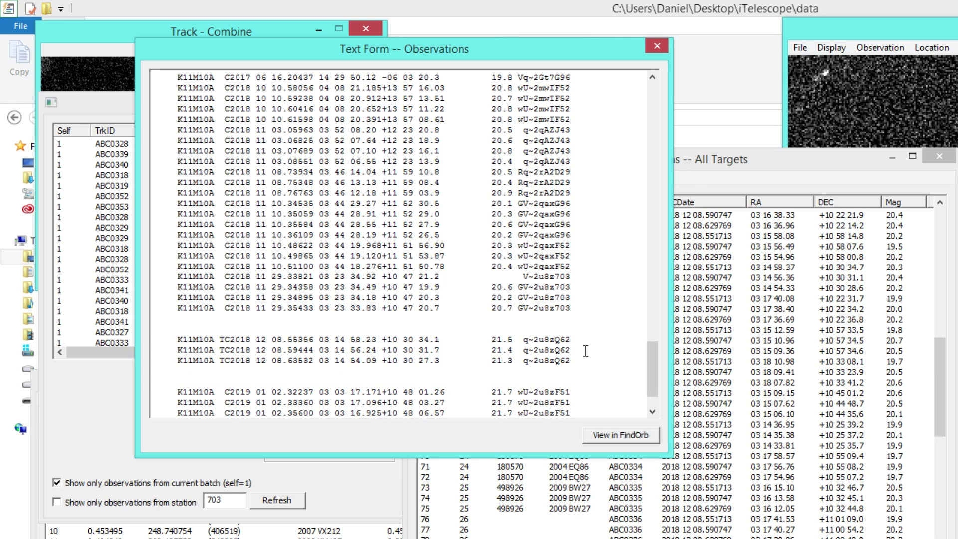
Check the TC2018 12 08 lines and remove the three KC2018 12 08 observations from the end of the text
{"action": "left_click_drag", "start_coordinate": [258, 339], "coordinate": [292, 340]}
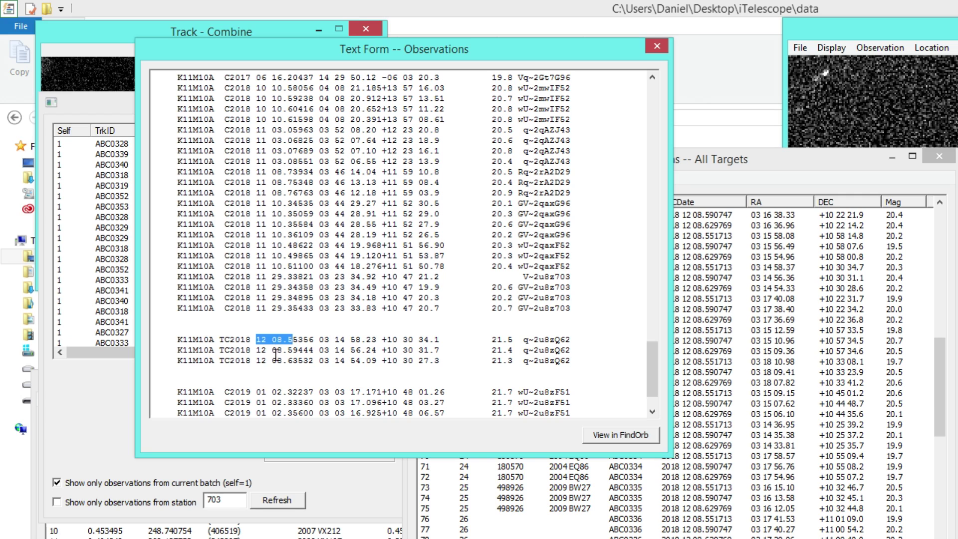
{"action": "left_click", "coordinate": [278, 351]}
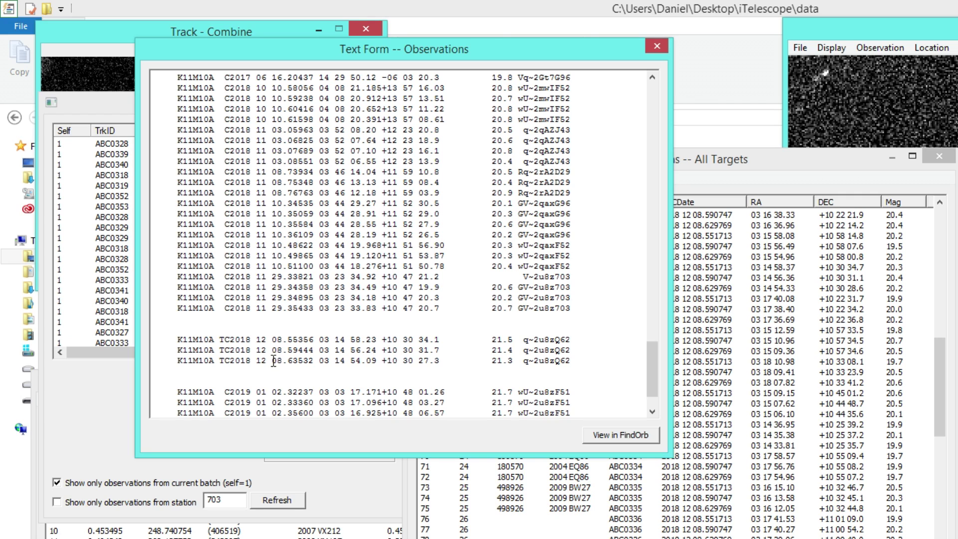
{"action": "scroll", "coordinate": [653, 379], "scroll_direction": "down", "scroll_amount": 2}
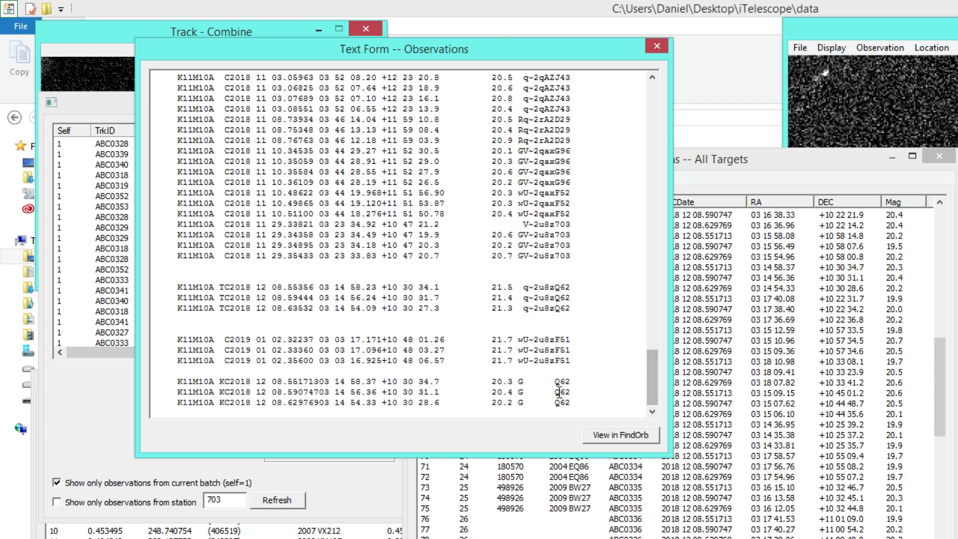
{"action": "left_click_drag", "start_coordinate": [574, 404], "coordinate": [131, 378]}
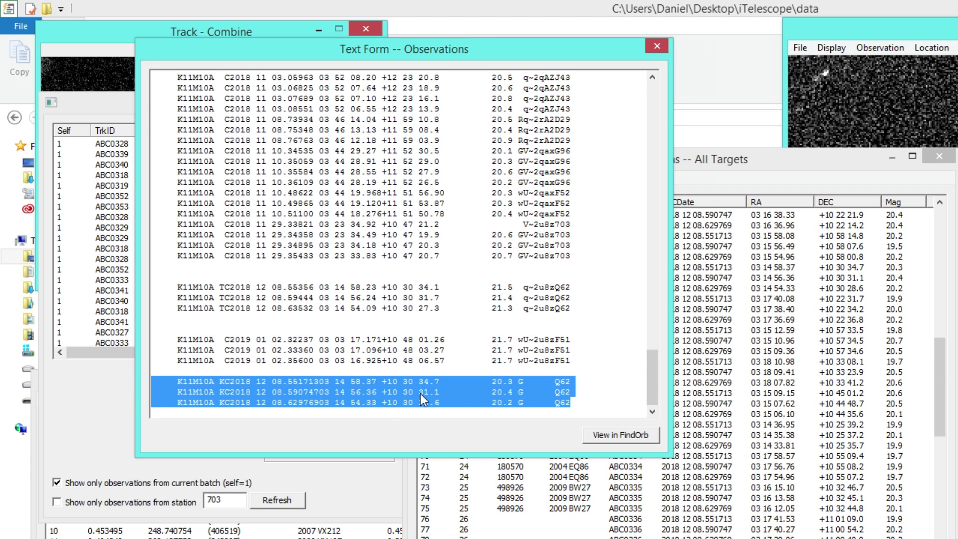
{"action": "key", "text": "Delete"}
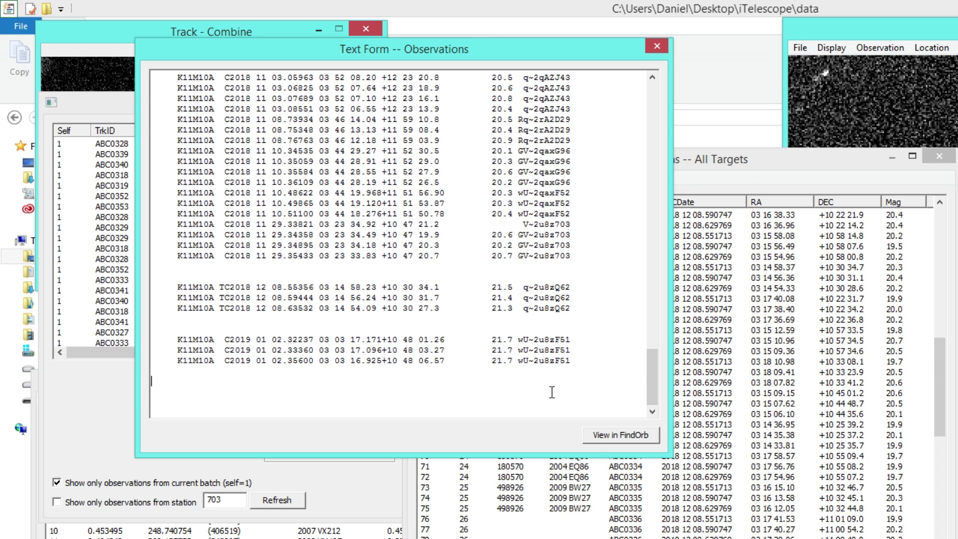
{"action": "left_click_drag", "start_coordinate": [582, 311], "coordinate": [140, 290]}
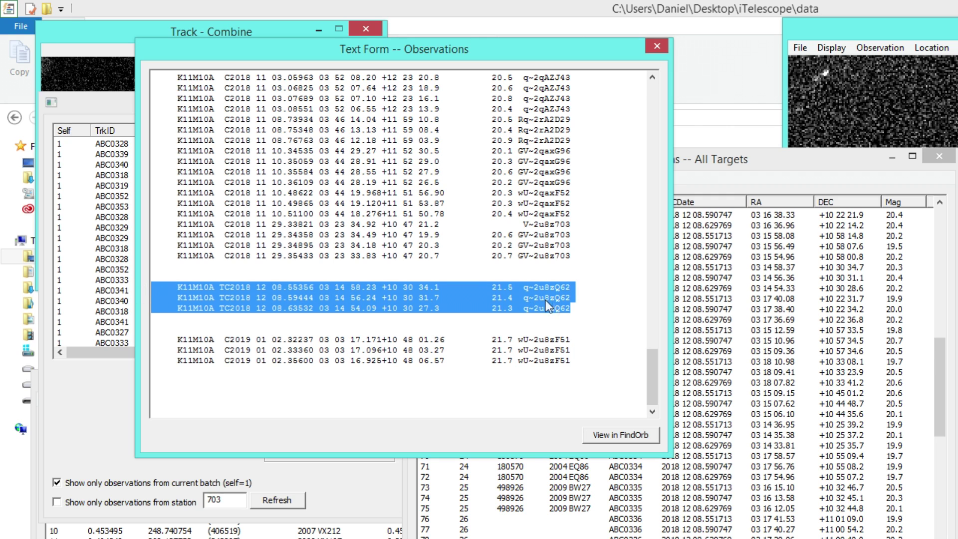
{"action": "left_click", "coordinate": [592, 308]}
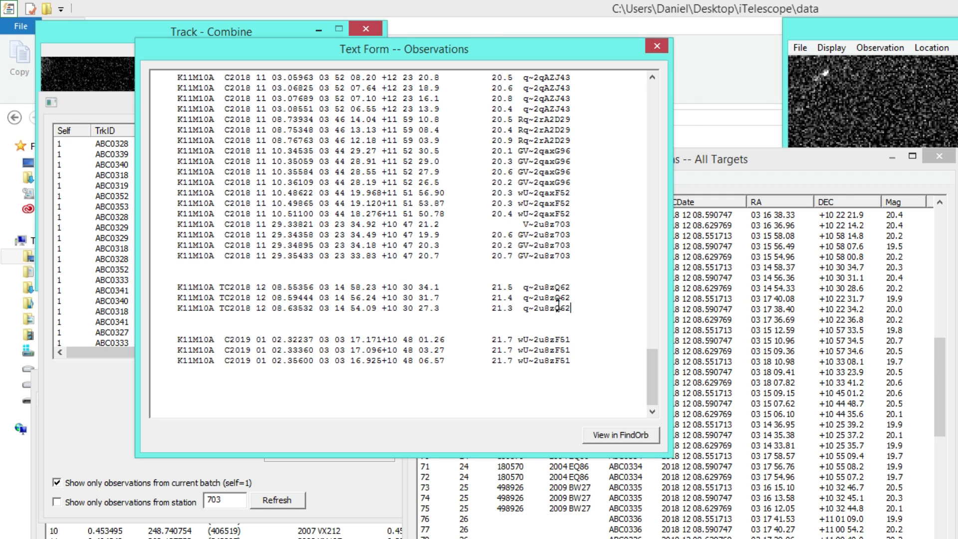
Load the edited observations into FindOrb and select the three 2018 December 8 Q62 entries to examine their residuals
{"action": "left_click", "coordinate": [605, 439]}
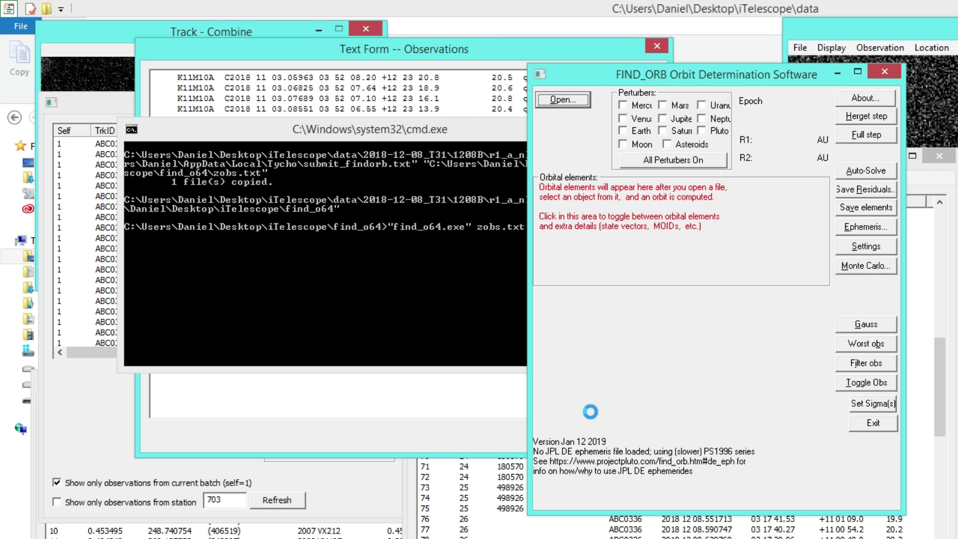
{"action": "left_click_drag", "start_coordinate": [824, 299], "coordinate": [821, 440]}
{"action": "left_click_drag", "start_coordinate": [649, 399], "coordinate": [689, 419]}
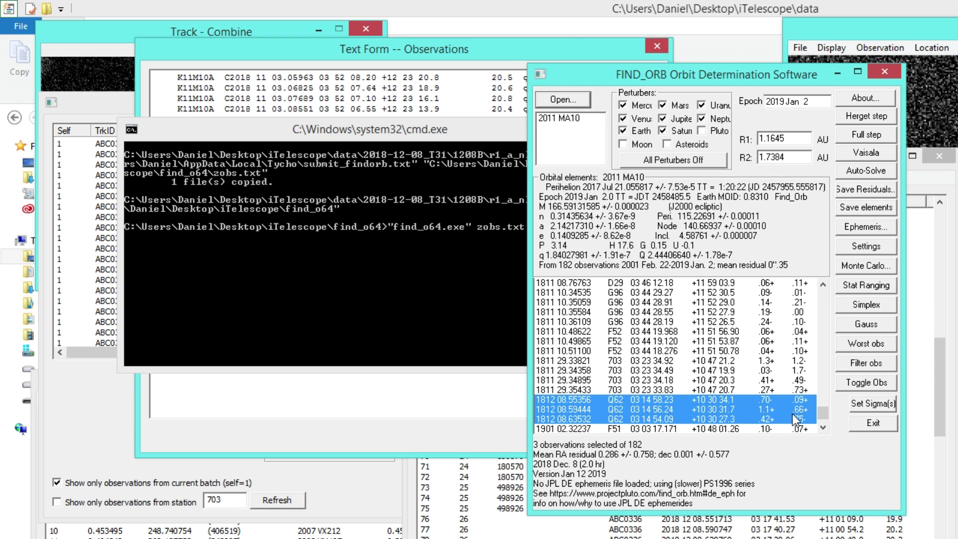
Close Find_Orb, paste the three KC2018 12 08 lines back at the end of the text and delete the three TC2018 12 08 lines
{"action": "left_click", "coordinate": [877, 71]}
{"action": "left_click", "coordinate": [589, 319]}
{"action": "type", "text": "K11M10A KC2018 12 08.55171303 14 58.37 +10 30 34.7 20.3 G Q62 K11M10A KC2018 12 08.59074703 14 56.36 +10 30 31.1 20.4 G Q62 K11M10A KC2018 12 08.62976903 14 54.33 +10 30 28.6 20.2 G Q62"}
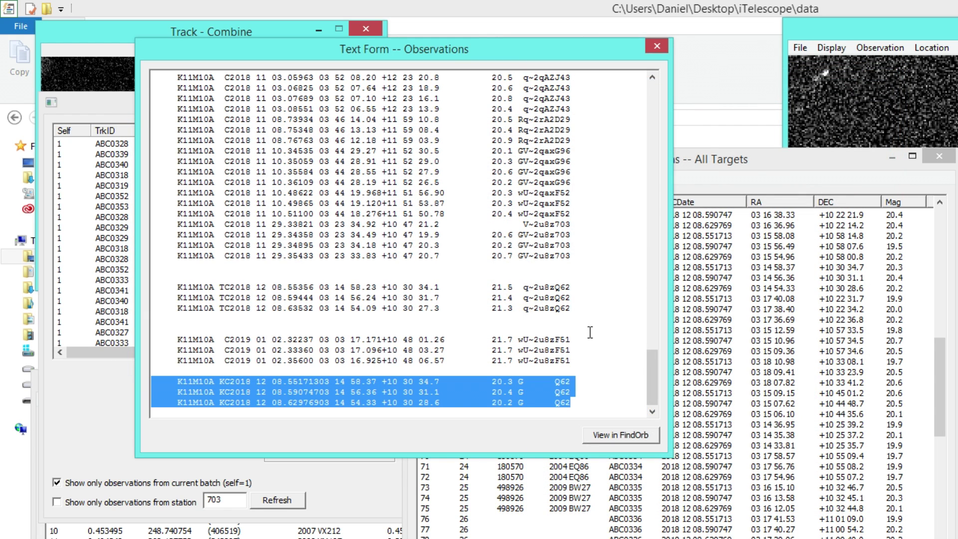
{"action": "left_click", "coordinate": [563, 402]}
{"action": "left_click_drag", "start_coordinate": [573, 308], "coordinate": [172, 273]}
{"action": "key", "text": "Delete"}
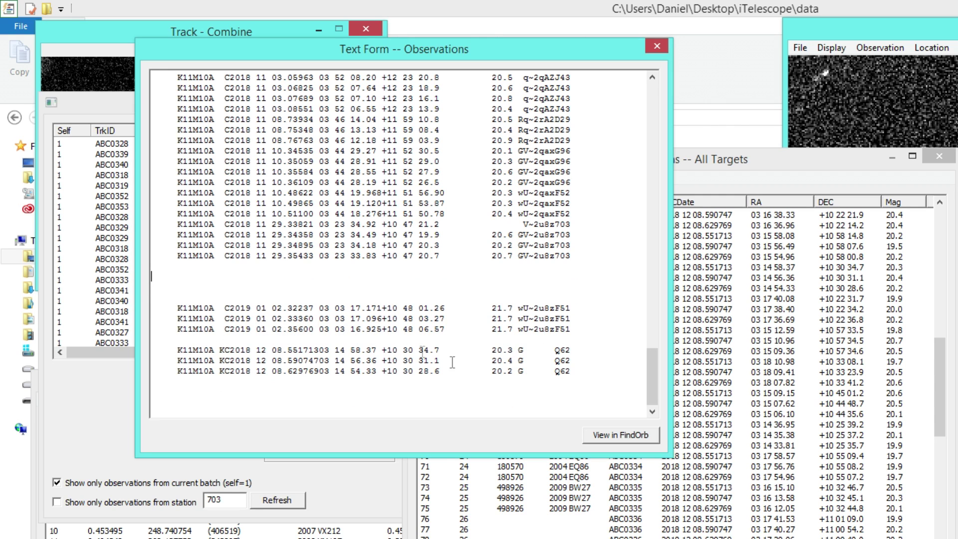
Load the revised text into FindOrb and examine the residuals of the three KC2018 12 08 Q62 observations
{"action": "left_click", "coordinate": [617, 435]}
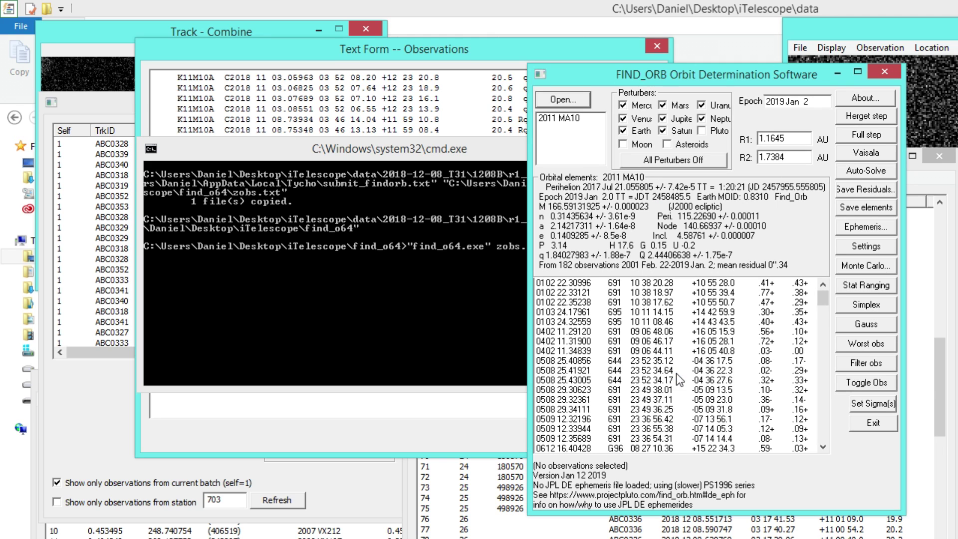
{"action": "left_click_drag", "start_coordinate": [826, 296], "coordinate": [824, 433]}
{"action": "left_click_drag", "start_coordinate": [610, 402], "coordinate": [630, 421]}
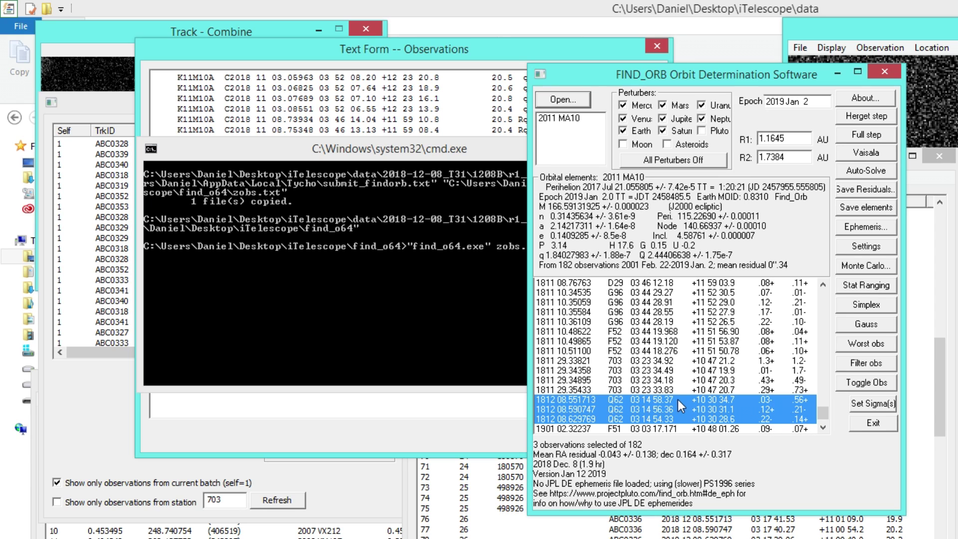
{"action": "left_click", "coordinate": [824, 426]}
{"action": "left_click", "coordinate": [824, 426]}
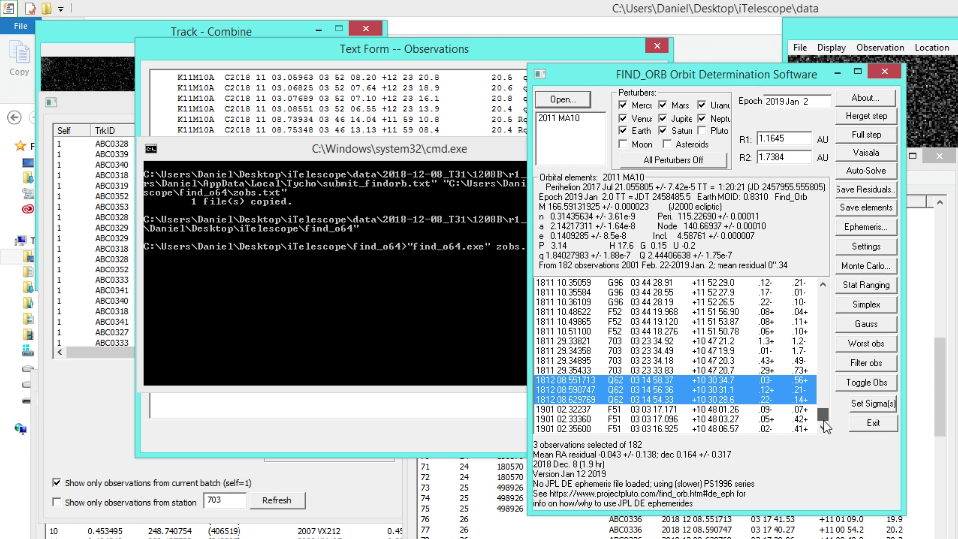
Compare the residuals of station 703's 2018 November 29 observations, then close Find_Orb and return to the observations list
{"action": "left_click", "coordinate": [643, 370]}
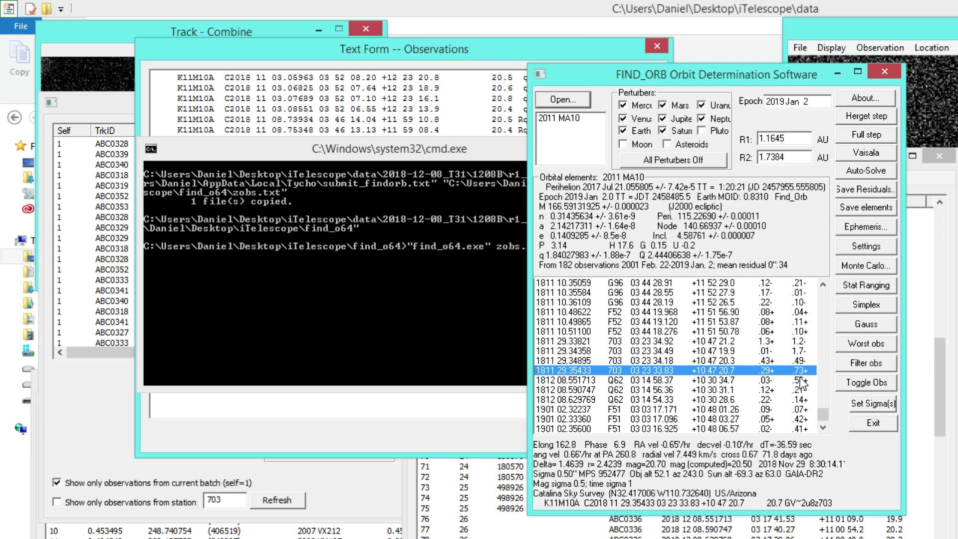
{"action": "left_click", "coordinate": [799, 353]}
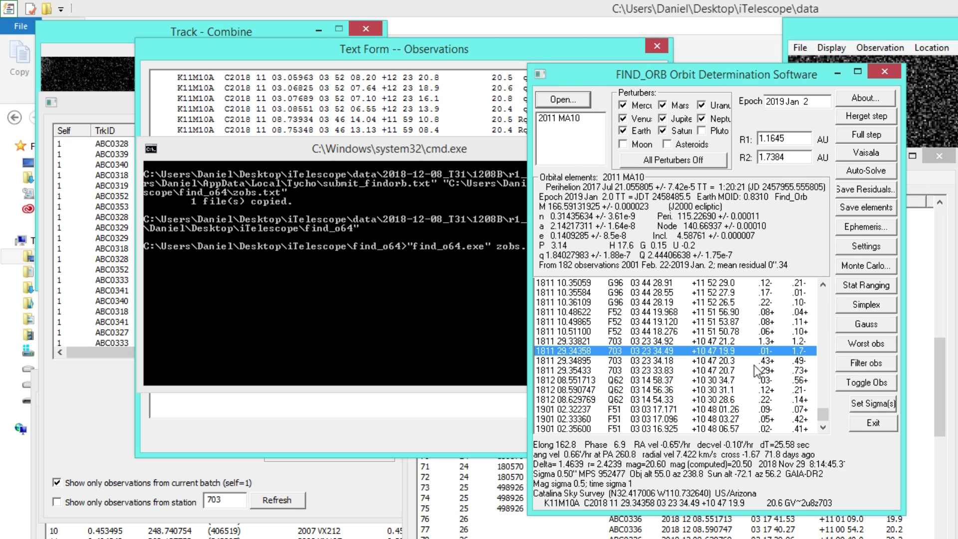
{"action": "left_click", "coordinate": [883, 71]}
{"action": "left_click_drag", "start_coordinate": [697, 173], "coordinate": [737, 180]}
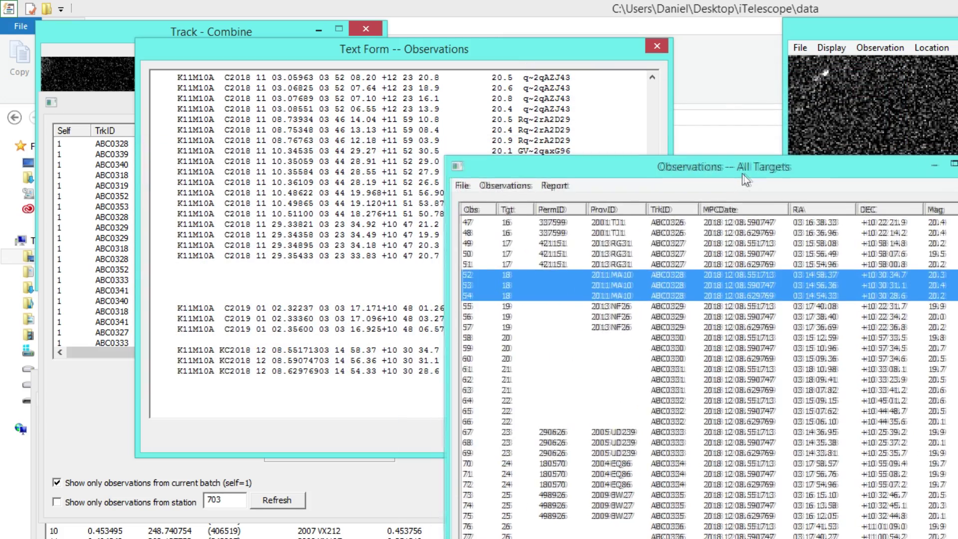
Close the observation text form, compare the residuals of the current batch with those of all observations, and close the quality analysis
{"action": "left_click", "coordinate": [499, 40]}
{"action": "left_click", "coordinate": [658, 45]}
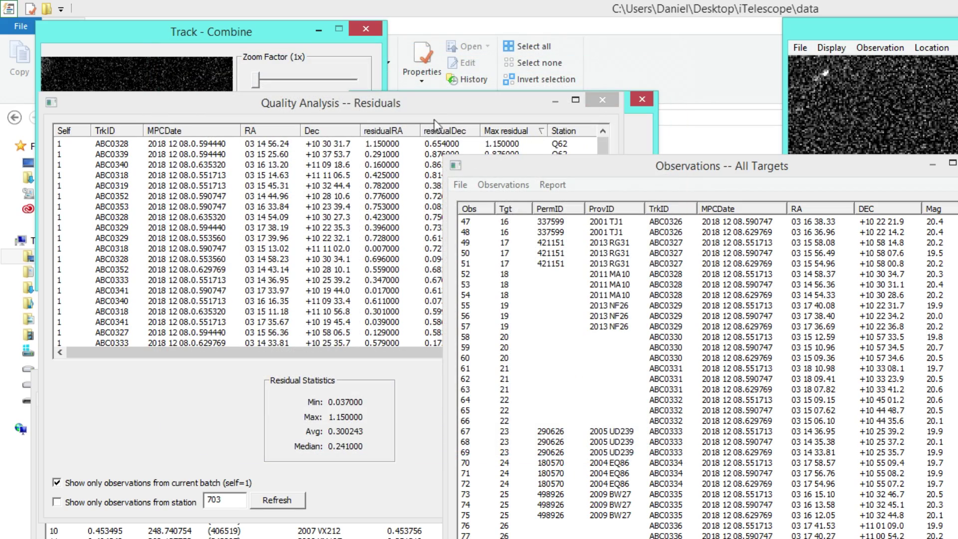
{"action": "left_click_drag", "start_coordinate": [434, 119], "coordinate": [454, 99]}
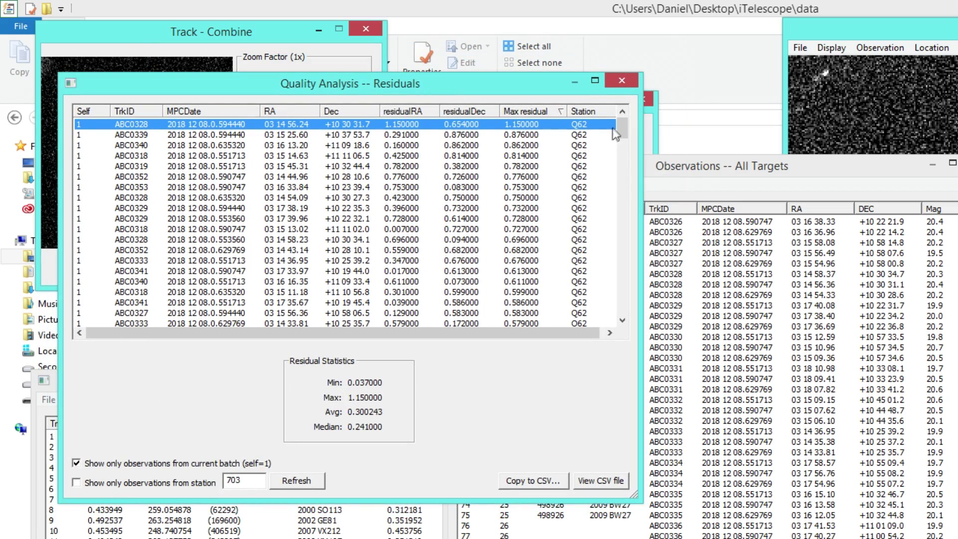
{"action": "mouse_move", "coordinate": [624, 126]}
{"action": "left_mouse_down"}
{"action": "mouse_move", "coordinate": [616, 325]}
{"action": "mouse_move", "coordinate": [623, 125]}
{"action": "left_mouse_up"}
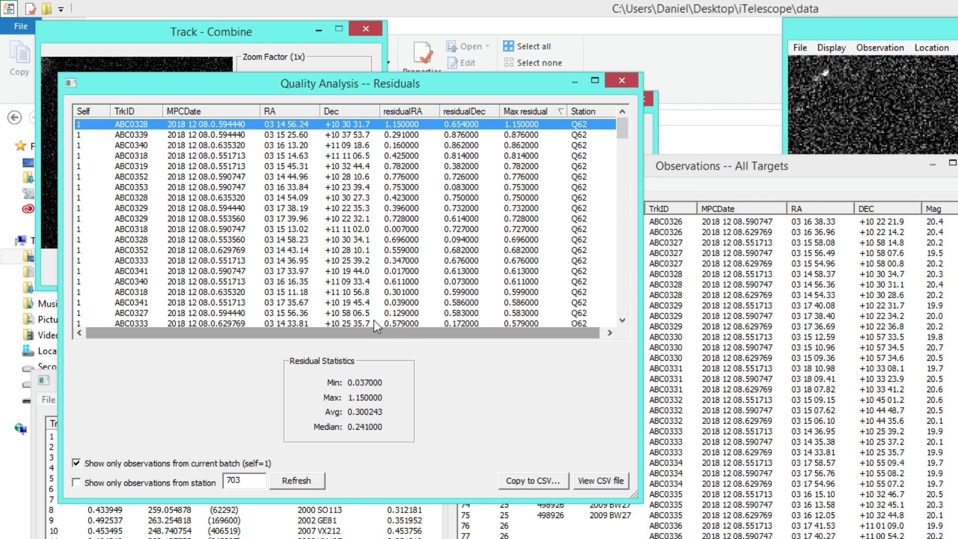
{"action": "left_click", "coordinate": [181, 464]}
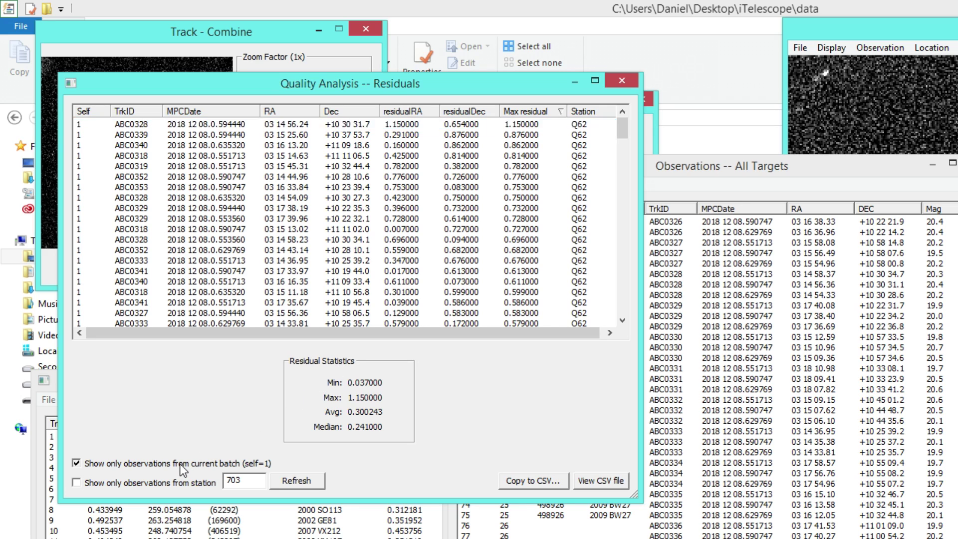
{"action": "left_click_drag", "start_coordinate": [624, 125], "coordinate": [621, 144]}
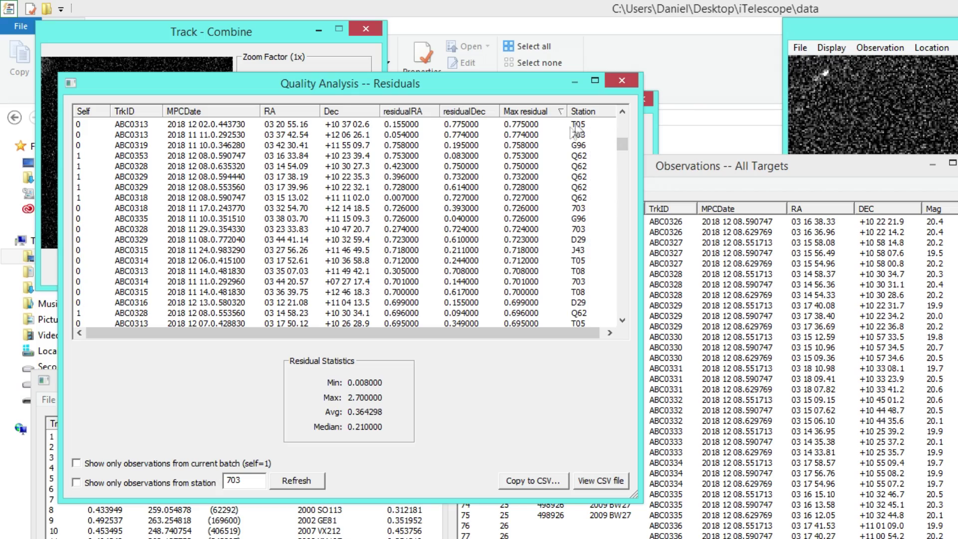
{"action": "left_click", "coordinate": [193, 463]}
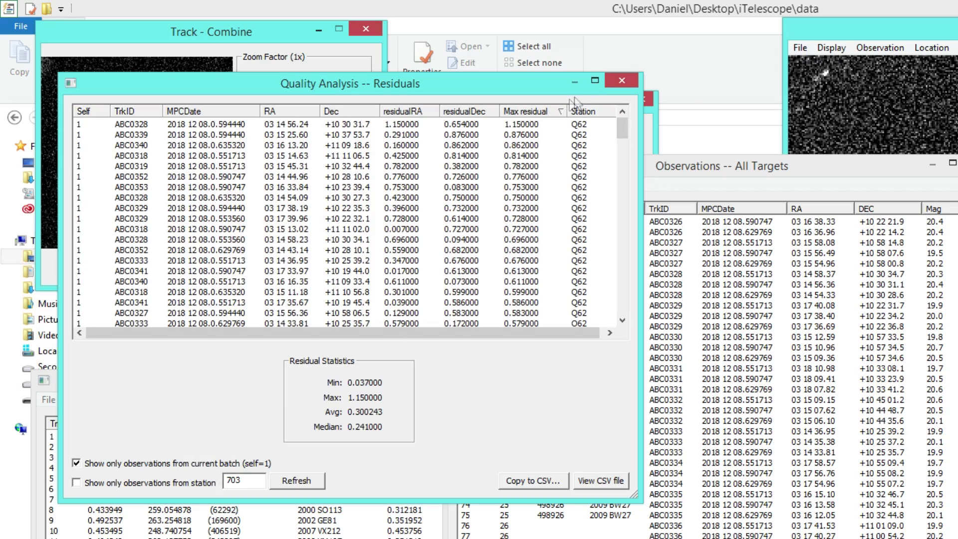
{"action": "left_click", "coordinate": [620, 80]}
Bring forward the all-targets observations list and examine its last entries from 2018 12 08
{"action": "left_click", "coordinate": [606, 173]}
{"action": "left_click_drag", "start_coordinate": [602, 167], "coordinate": [510, 95]}
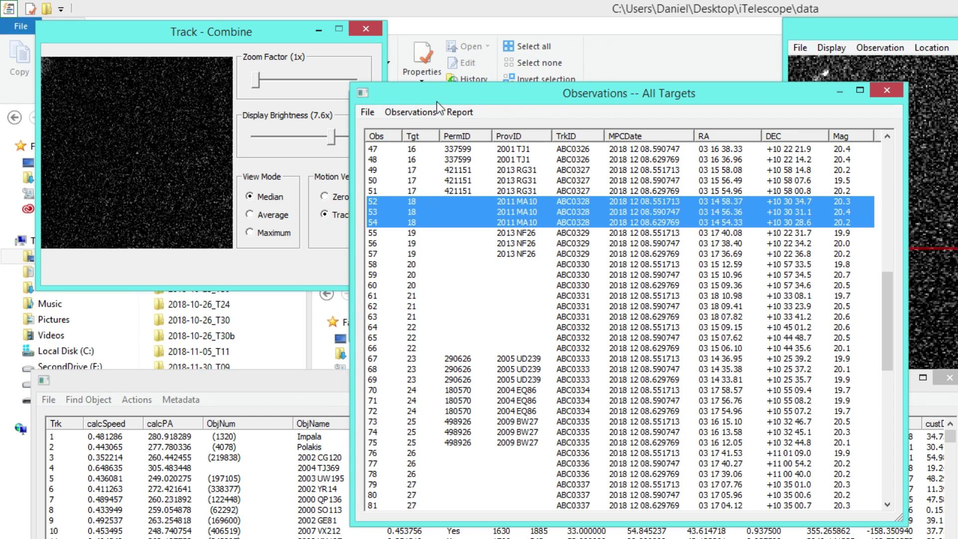
{"action": "left_click_drag", "start_coordinate": [430, 97], "coordinate": [456, 95]}
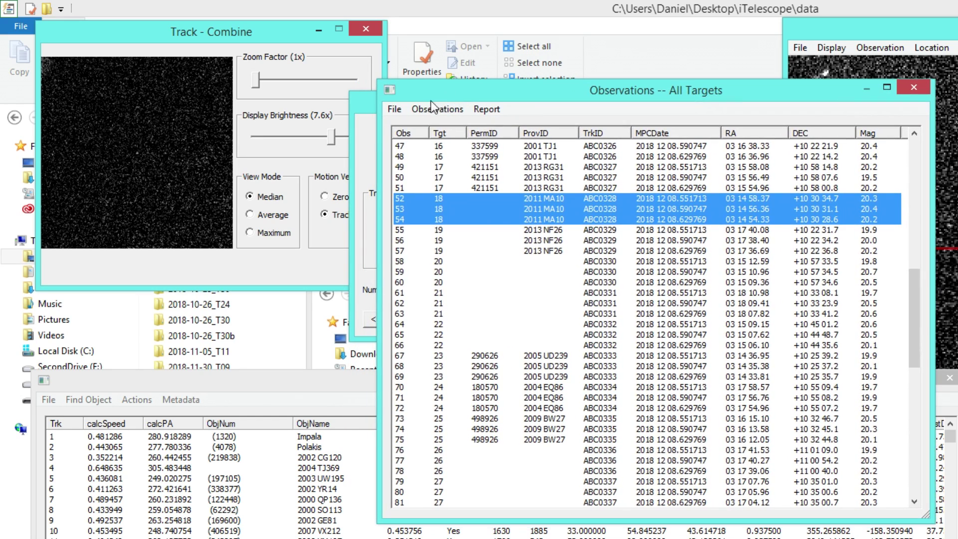
{"action": "left_click", "coordinate": [395, 110]}
{"action": "mouse_move", "coordinate": [410, 110]}
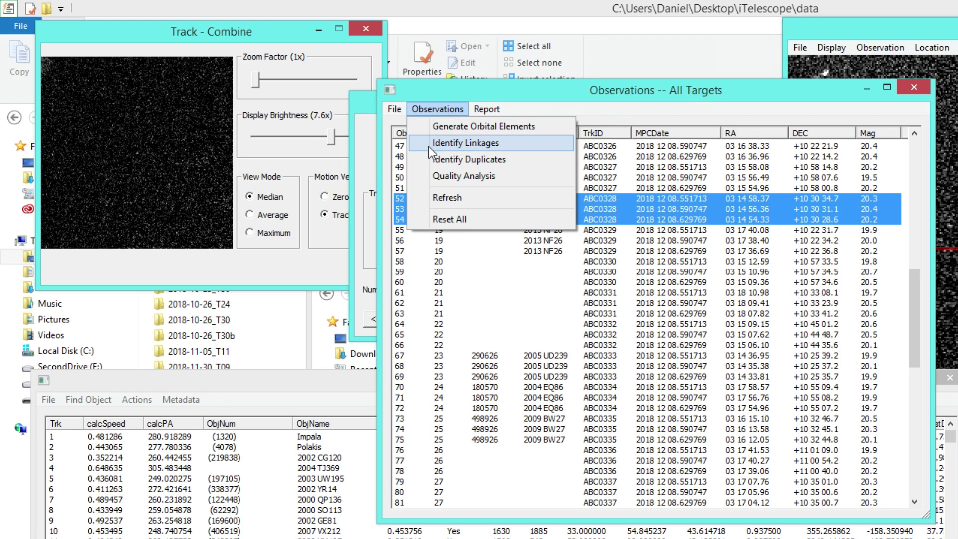
{"action": "left_click", "coordinate": [456, 110]}
{"action": "left_click_drag", "start_coordinate": [489, 91], "coordinate": [446, 72]}
{"action": "left_click_drag", "start_coordinate": [872, 319], "coordinate": [878, 446]}
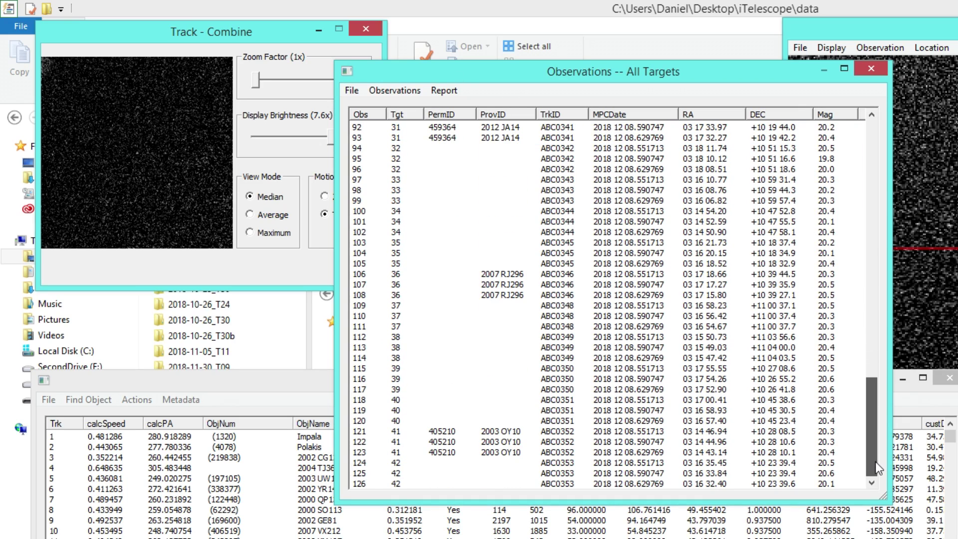
{"action": "mouse_move", "coordinate": [875, 462]}
{"action": "left_mouse_down"}
{"action": "mouse_move", "coordinate": [868, 161]}
{"action": "mouse_move", "coordinate": [883, 460]}
{"action": "left_mouse_up"}
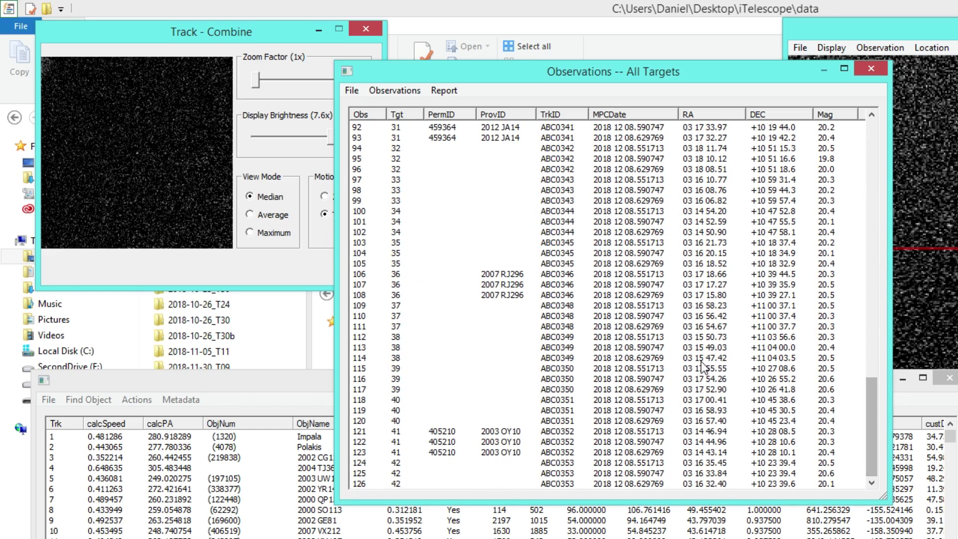
{"action": "left_click_drag", "start_coordinate": [875, 450], "coordinate": [857, 466]}
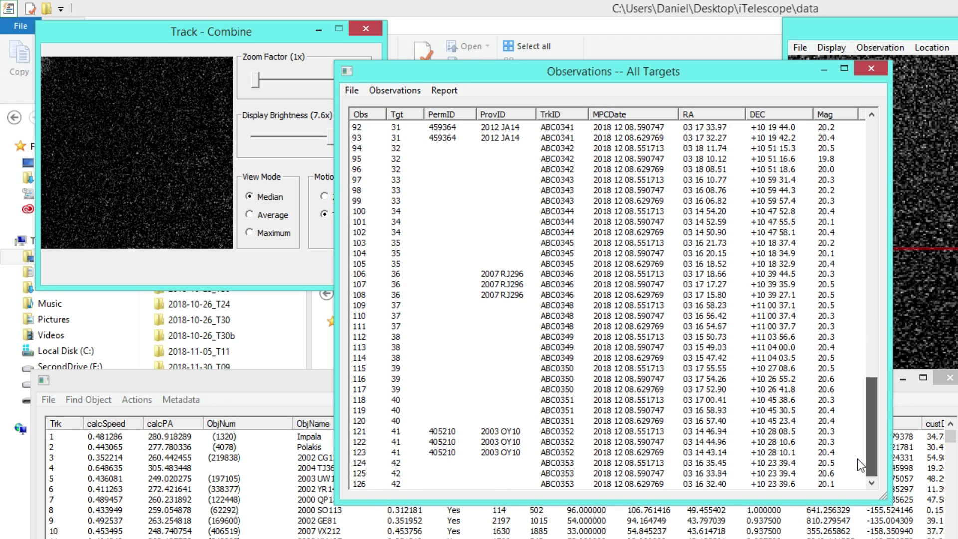
{"action": "left_click_drag", "start_coordinate": [857, 460], "coordinate": [857, 466]}
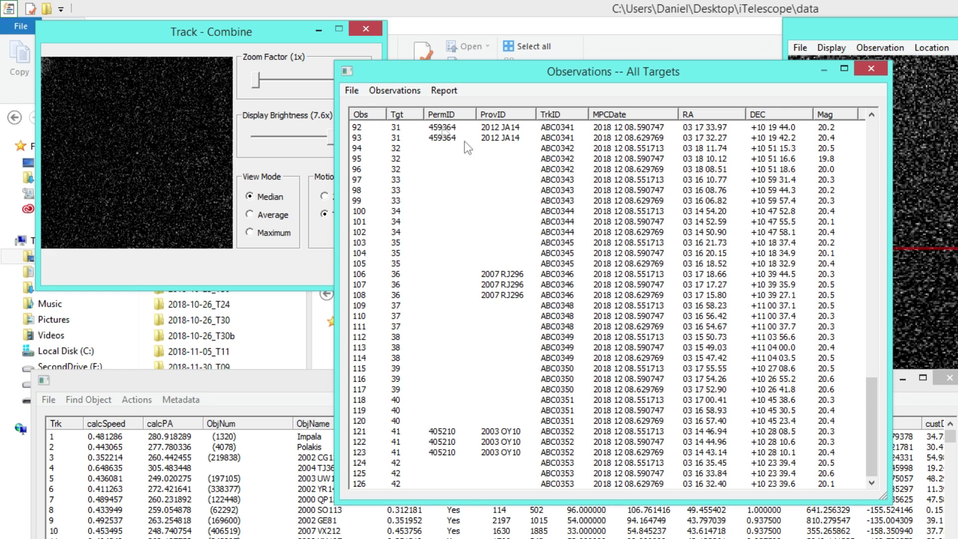
Append the observations file 77.obs from 2018-12-07_T31, 1207B, r1_a_n to the existing observations and review the combined list
{"action": "left_click", "coordinate": [344, 87]}
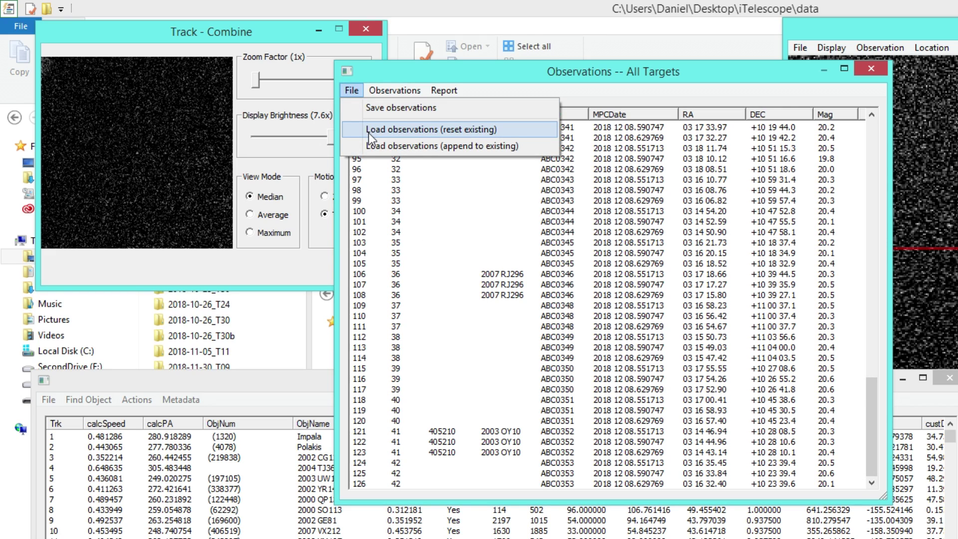
{"action": "left_click", "coordinate": [370, 145]}
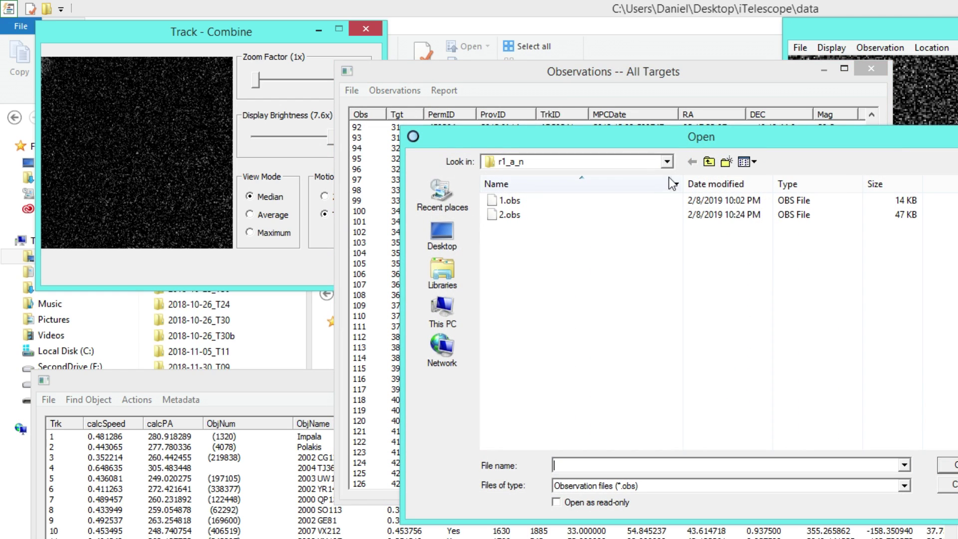
{"action": "left_click", "coordinate": [709, 162]}
{"action": "left_click", "coordinate": [708, 161]}
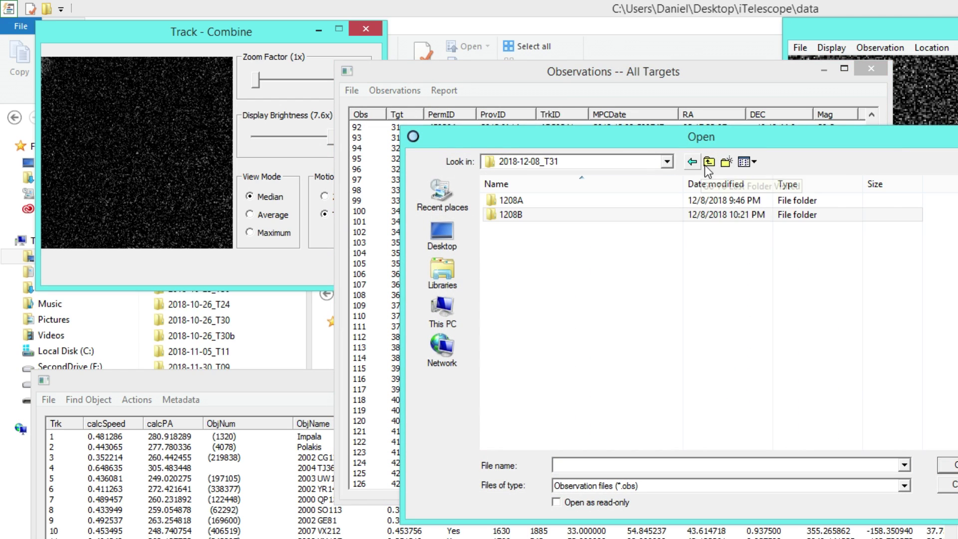
{"action": "left_click", "coordinate": [708, 163]}
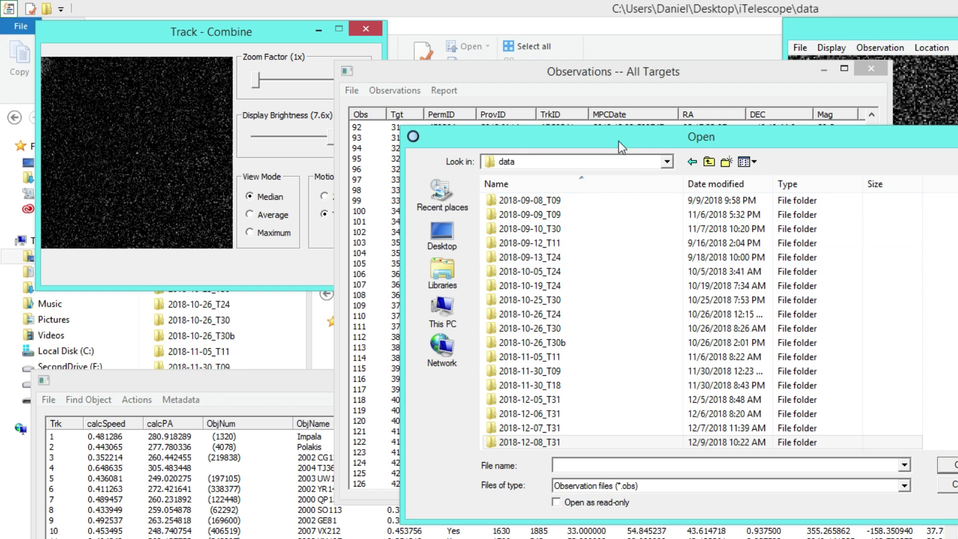
{"action": "left_click_drag", "start_coordinate": [619, 142], "coordinate": [497, 99]}
{"action": "double_click", "coordinate": [470, 384]}
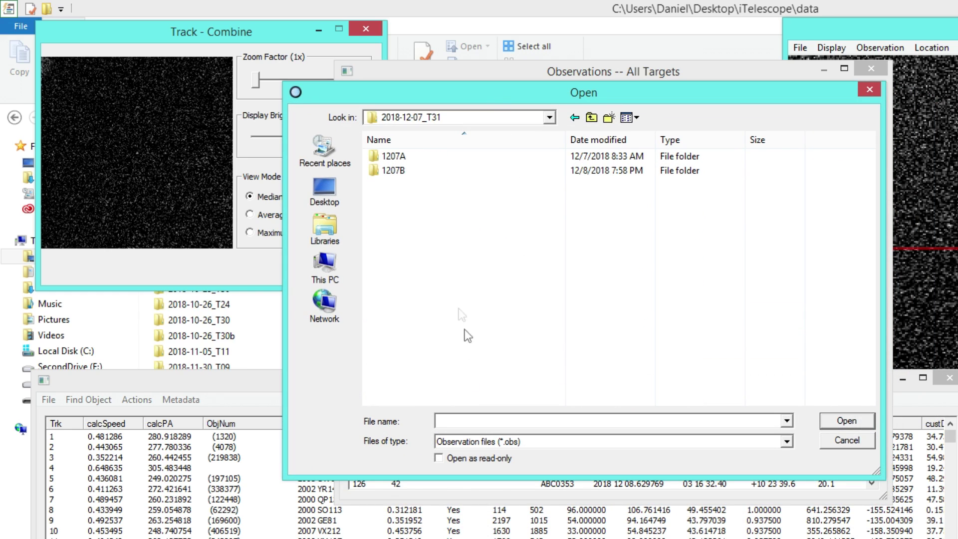
{"action": "double_click", "coordinate": [400, 170]}
{"action": "double_click", "coordinate": [405, 184]}
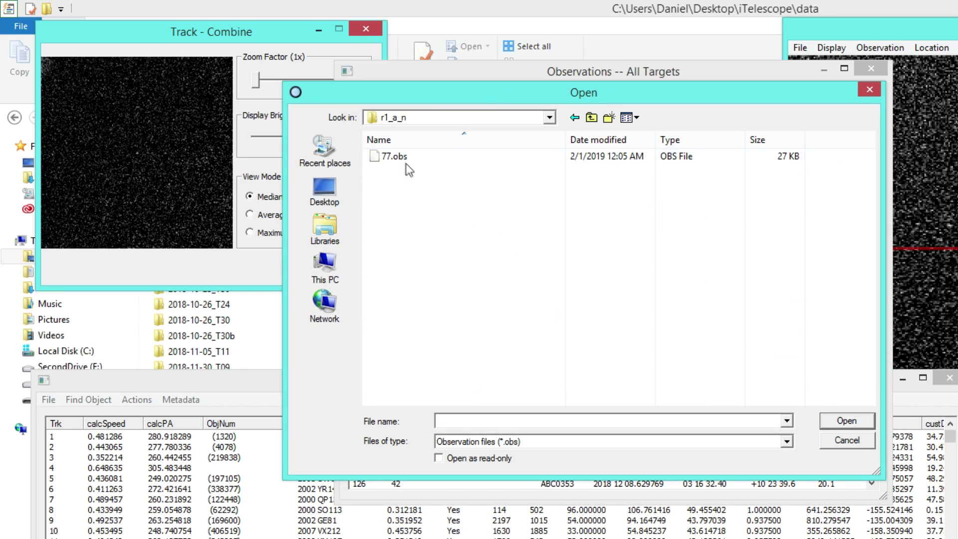
{"action": "double_click", "coordinate": [403, 161]}
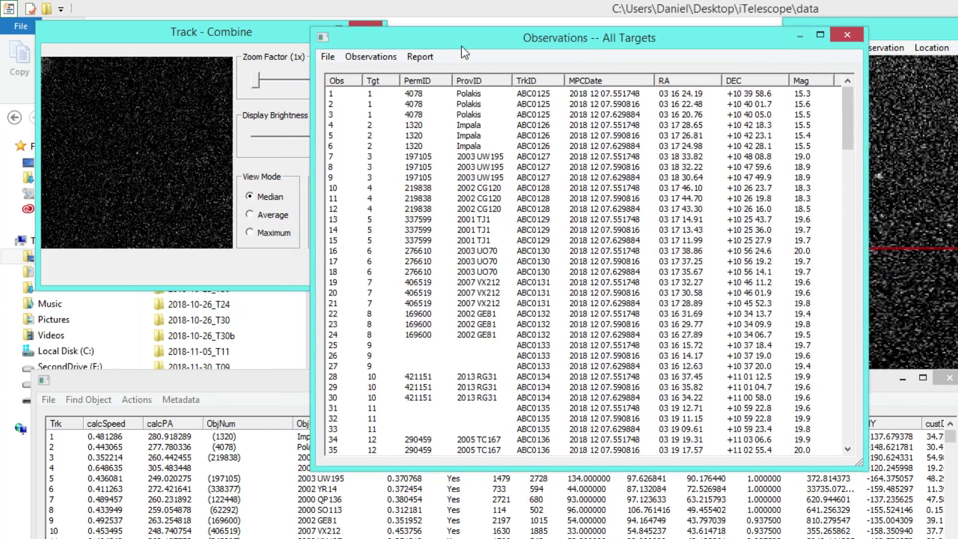
{"action": "left_click_drag", "start_coordinate": [850, 152], "coordinate": [842, 456]}
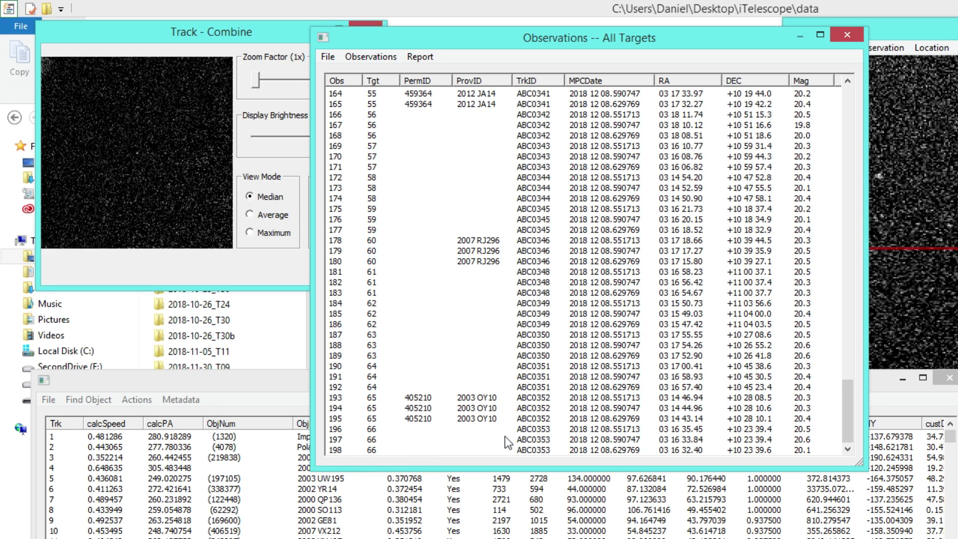
Identify linkages between the tracks of the combined observations and place the results beside the observations list
{"action": "left_click", "coordinate": [359, 58]}
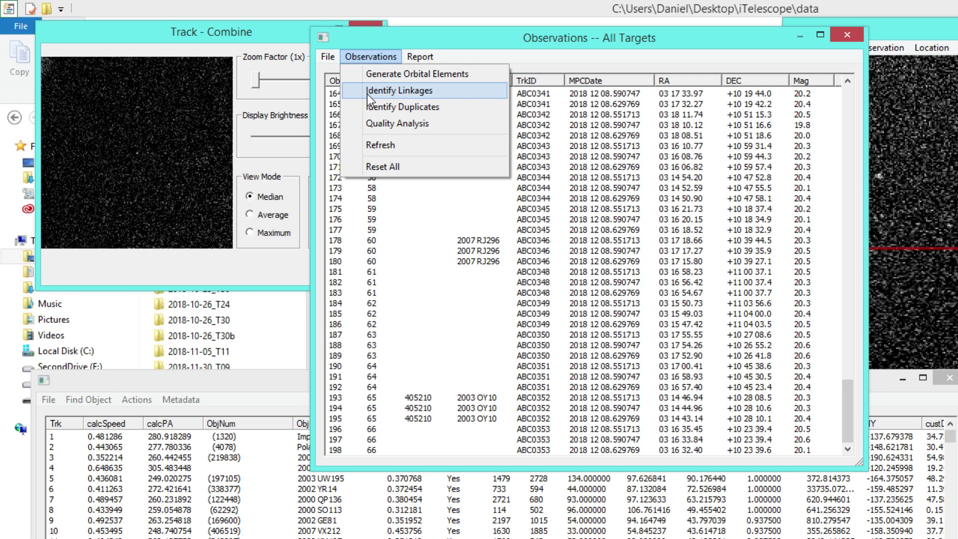
{"action": "left_click", "coordinate": [367, 94]}
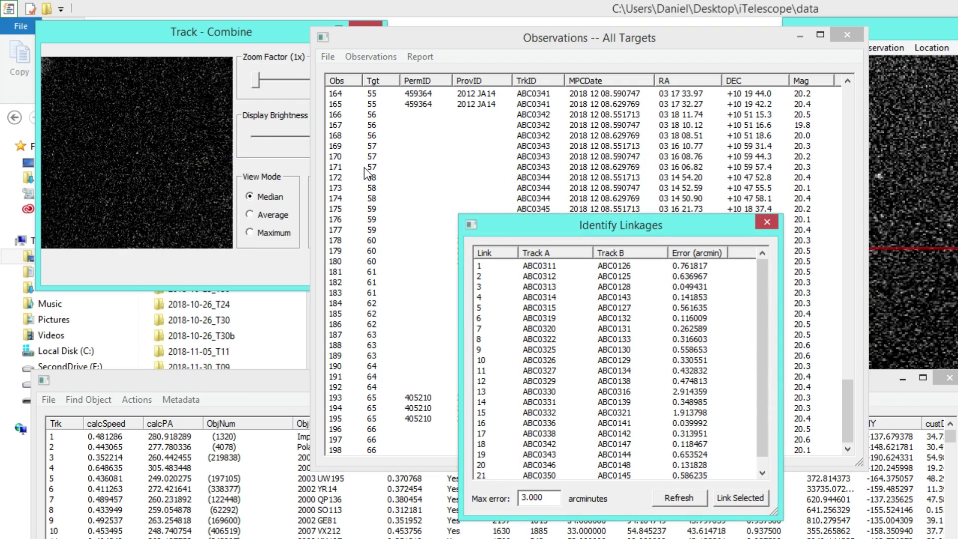
{"action": "left_click_drag", "start_coordinate": [571, 228], "coordinate": [211, 119]}
Generate orbital elements for all tracks, review them through the last item, and close the results
{"action": "left_click", "coordinate": [381, 55]}
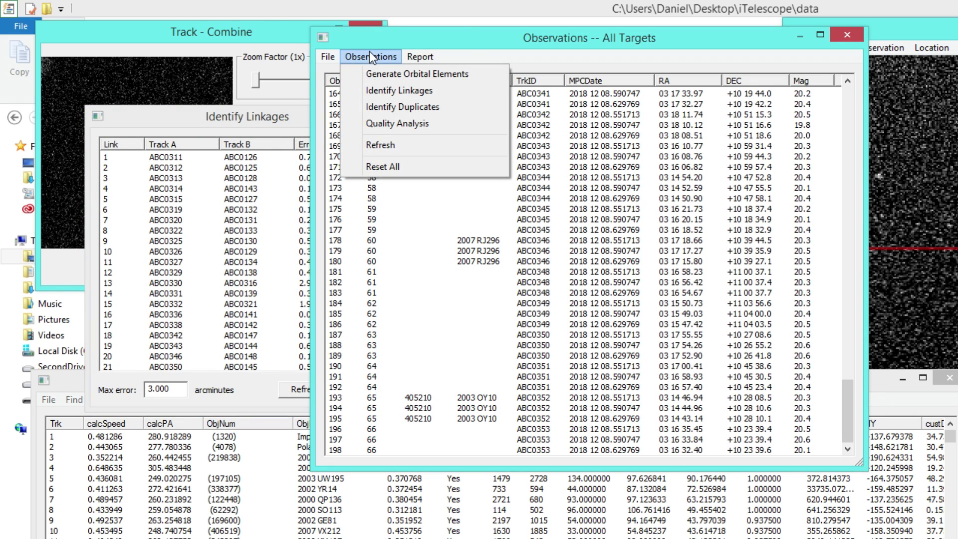
{"action": "left_click", "coordinate": [373, 74]}
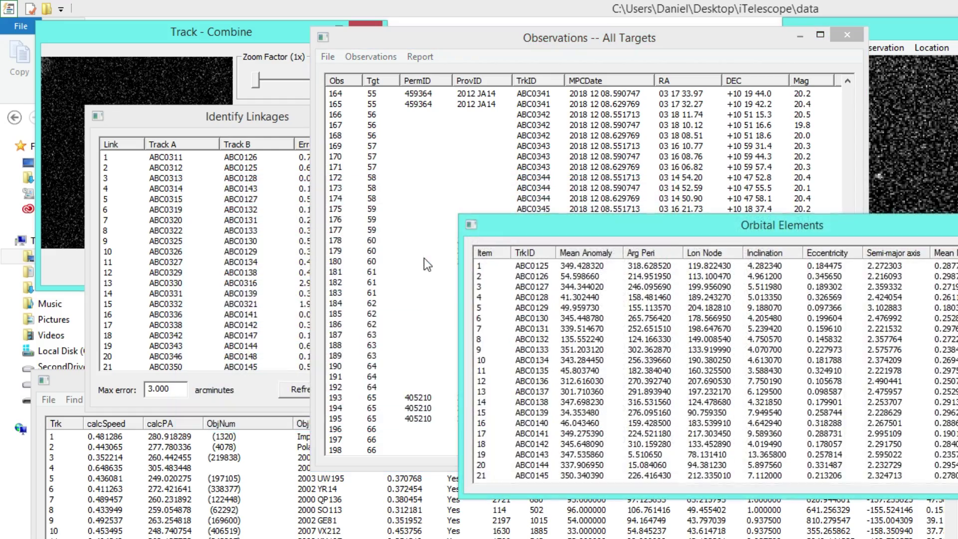
{"action": "left_click_drag", "start_coordinate": [575, 224], "coordinate": [376, 133]}
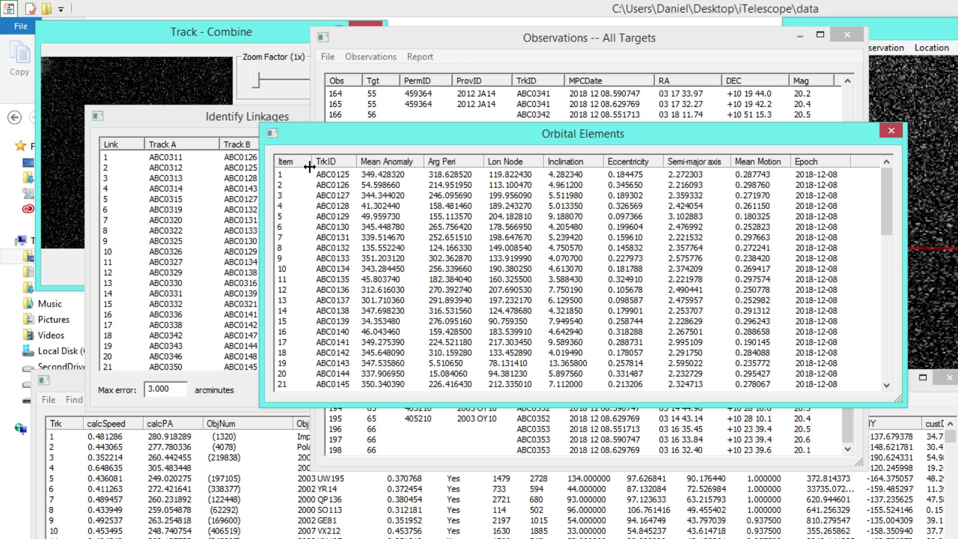
{"action": "left_click_drag", "start_coordinate": [883, 196], "coordinate": [862, 358]}
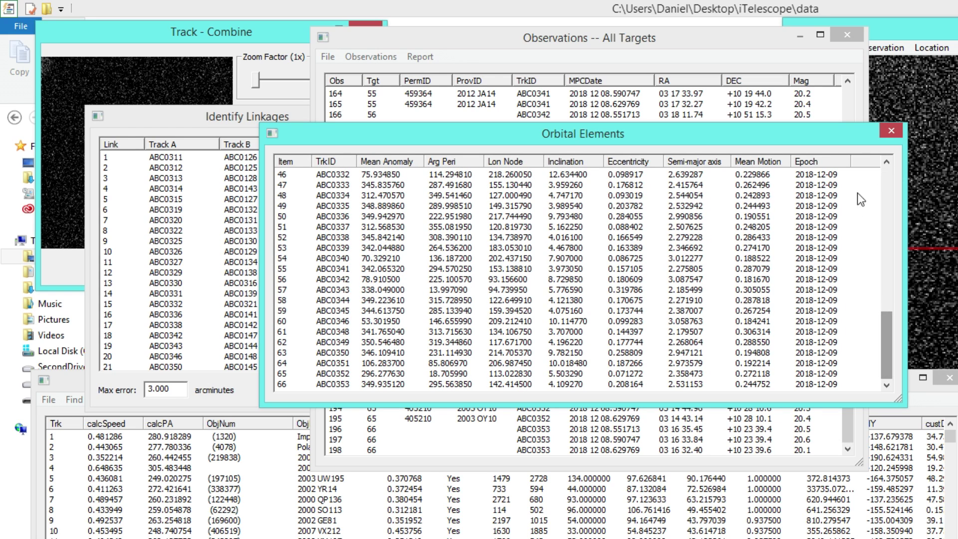
{"action": "left_click", "coordinate": [887, 133]}
Check the first linkage, between tracks ABC0311 and ABC0126, for a possible link
{"action": "left_click_drag", "start_coordinate": [252, 121], "coordinate": [235, 124]}
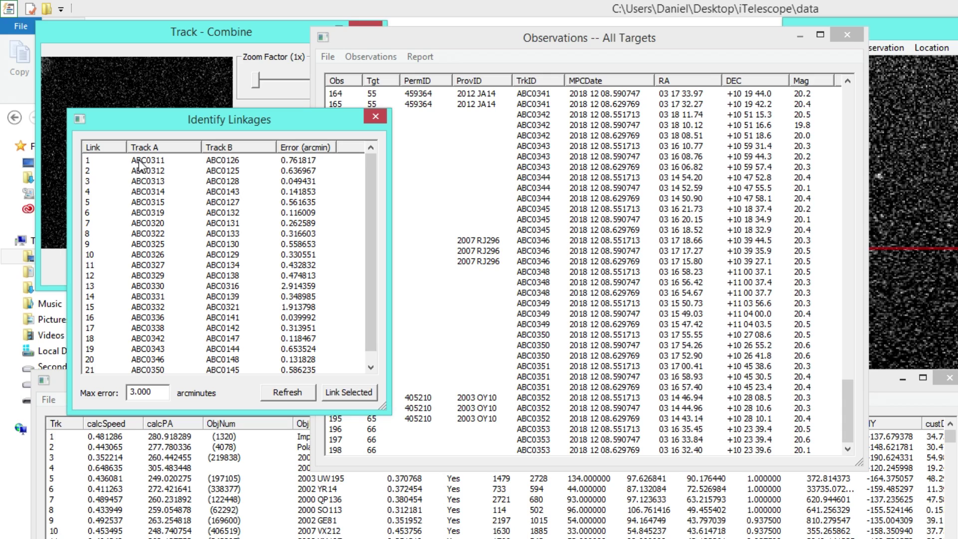
{"action": "left_click", "coordinate": [106, 161]}
{"action": "right_click", "coordinate": [183, 163]}
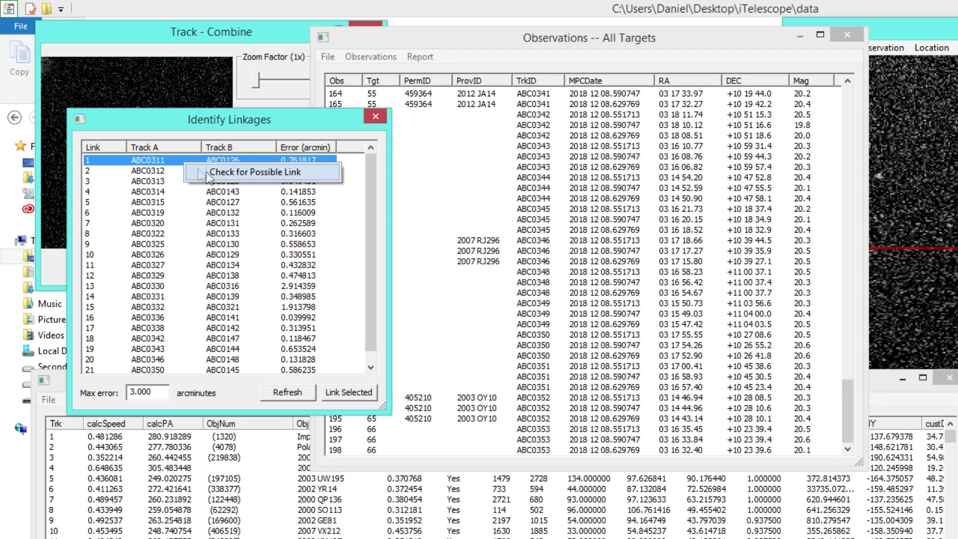
{"action": "left_click", "coordinate": [235, 173]}
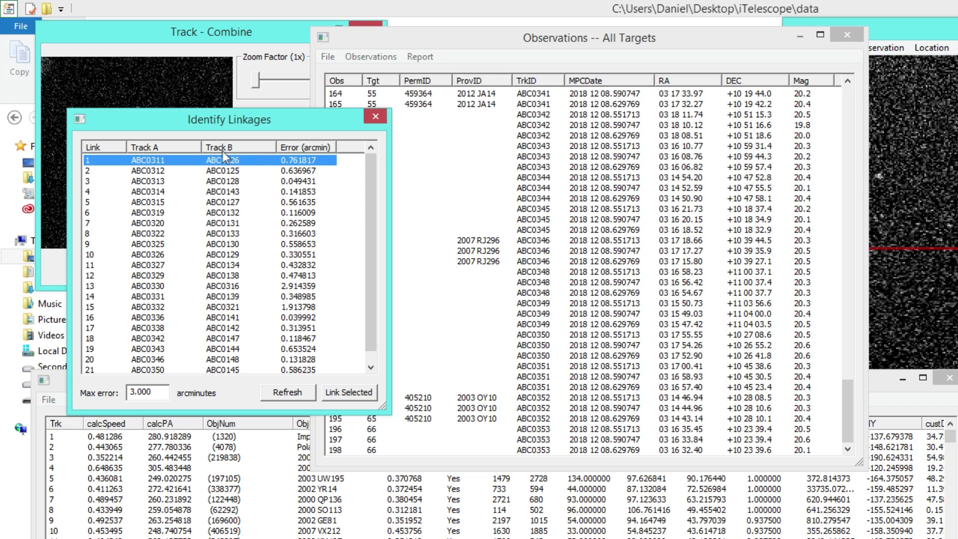
{"action": "right_click", "coordinate": [193, 160]}
{"action": "left_click", "coordinate": [166, 161]}
Compare the object designations of tracks ABC0311 and ABC0126 in the observations list, and return to the linkages
{"action": "left_click_drag", "start_coordinate": [841, 391], "coordinate": [838, 221]}
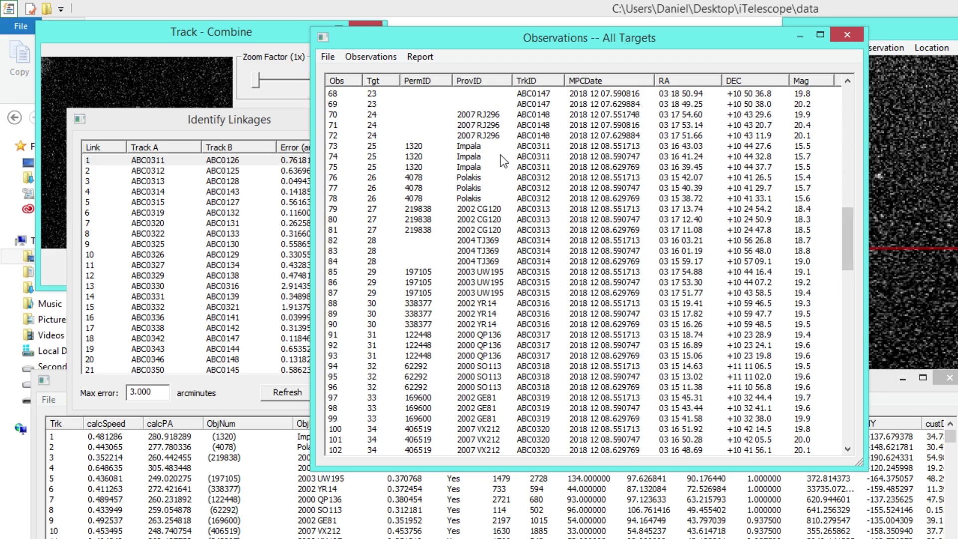
{"action": "left_click", "coordinate": [503, 158]}
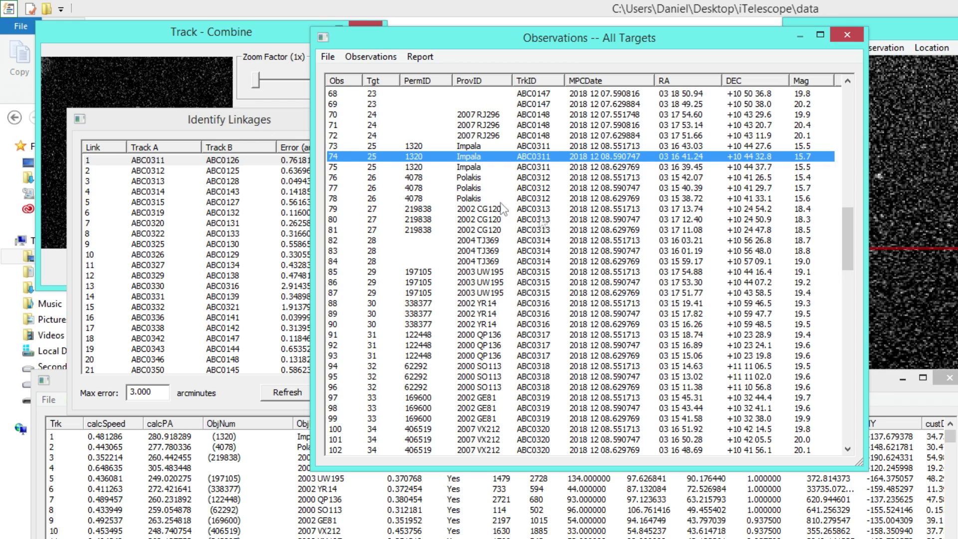
{"action": "left_click_drag", "start_coordinate": [855, 239], "coordinate": [852, 106]}
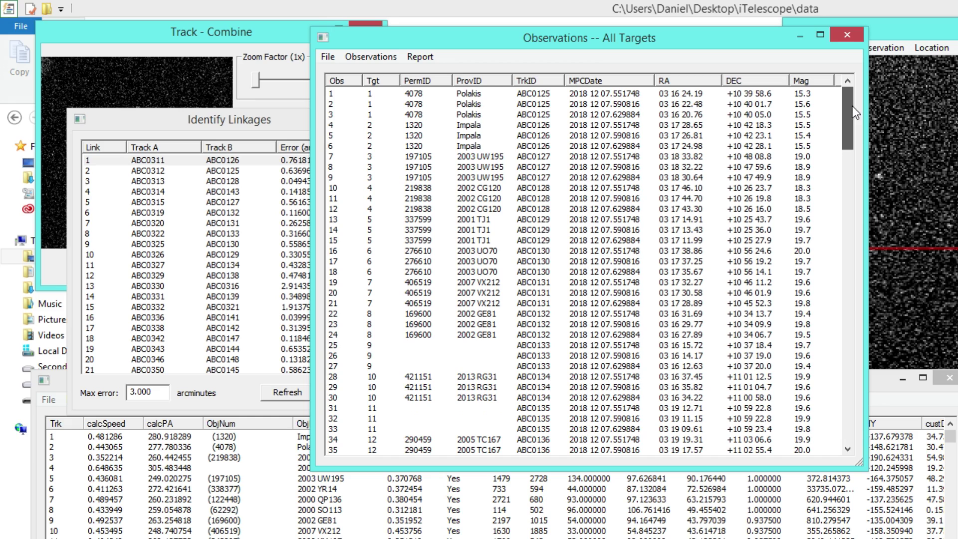
{"action": "left_click", "coordinate": [521, 136]}
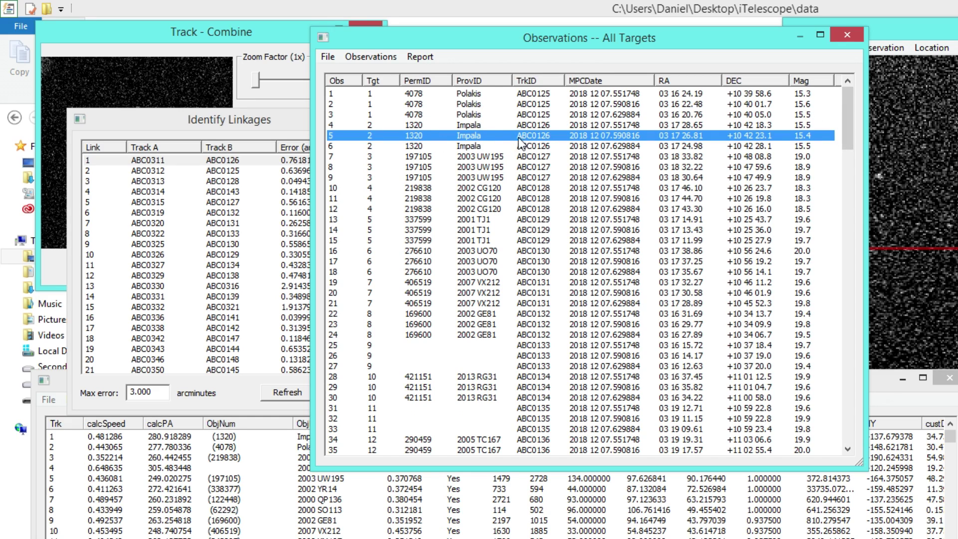
{"action": "left_click", "coordinate": [219, 125]}
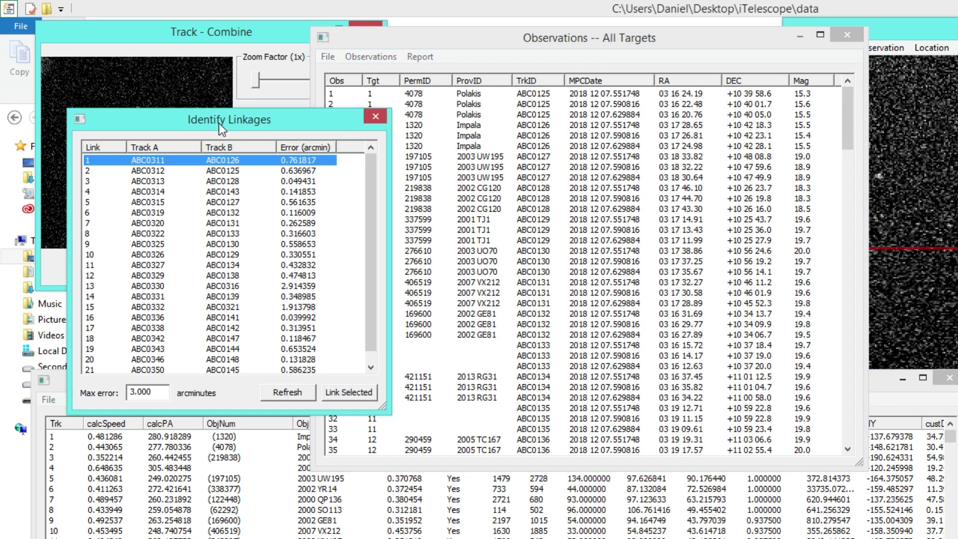
Check the orbit fit of the possible link between tracks ABC0311 and ABC0126 in Find_Orb, and link the two tracks
{"action": "right_click", "coordinate": [215, 158]}
{"action": "left_click", "coordinate": [254, 170]}
{"action": "left_click_drag", "start_coordinate": [607, 74], "coordinate": [487, 66]}
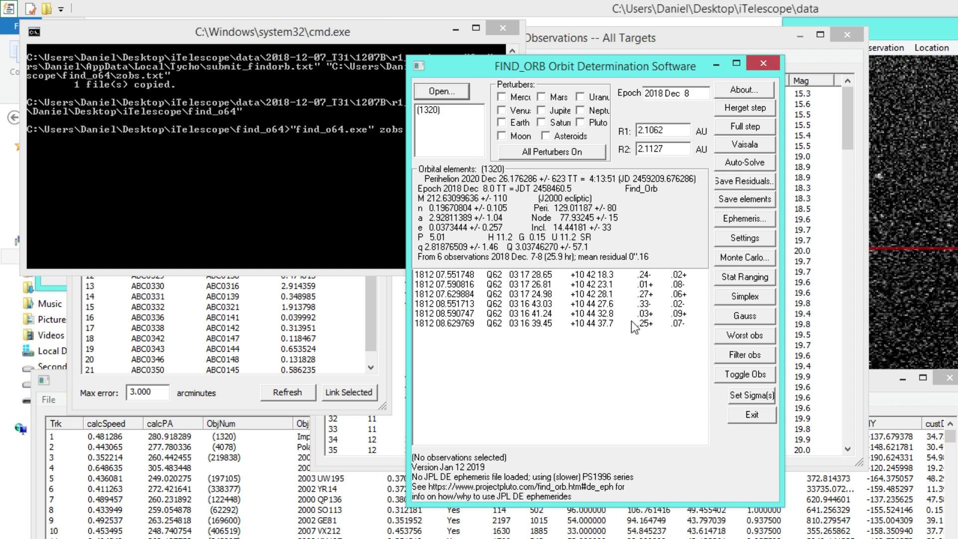
{"action": "left_click", "coordinate": [762, 61]}
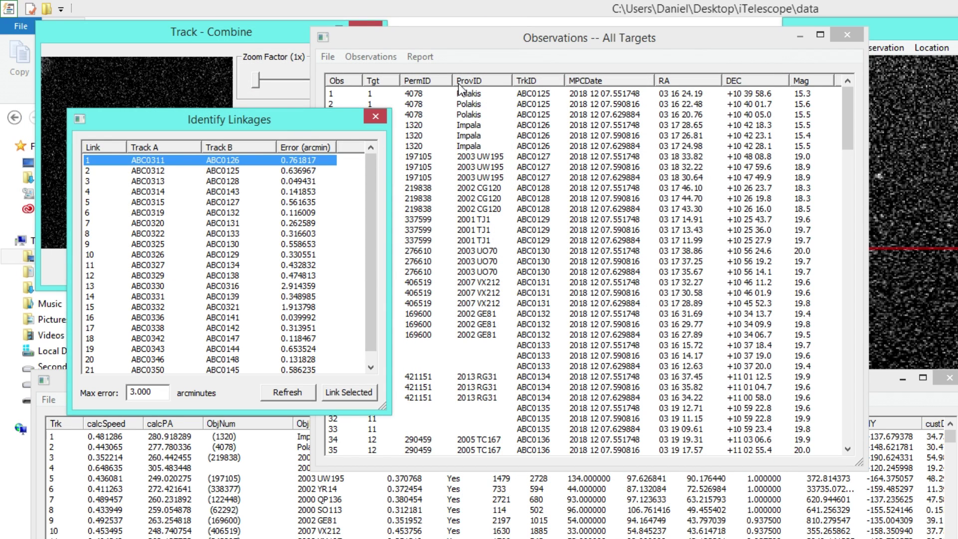
{"action": "left_click", "coordinate": [344, 392]}
{"action": "left_click_drag", "start_coordinate": [327, 124], "coordinate": [306, 137]}
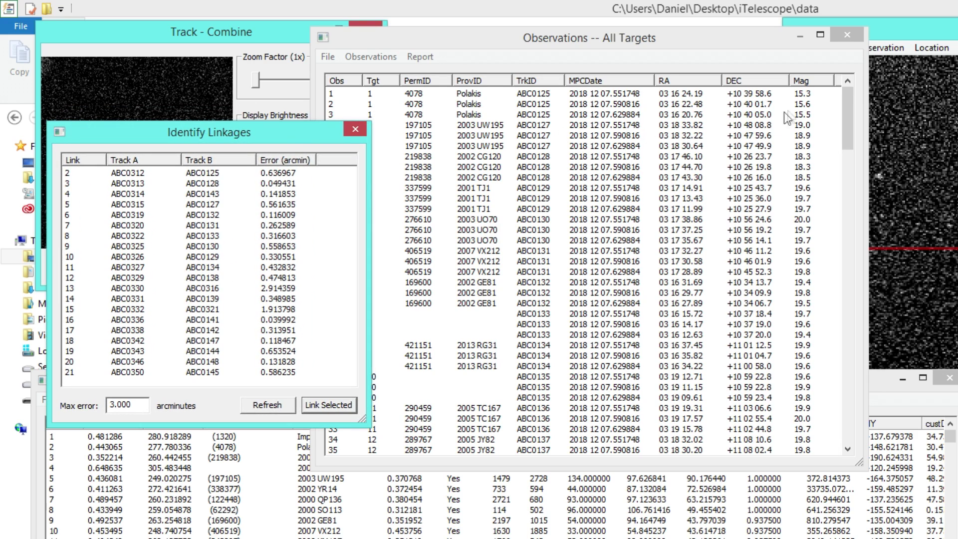
Locate the merged track ABC0311 in the observations list and select its Impala observations, rows 70 to 75
{"action": "left_click_drag", "start_coordinate": [667, 50], "coordinate": [687, 47]}
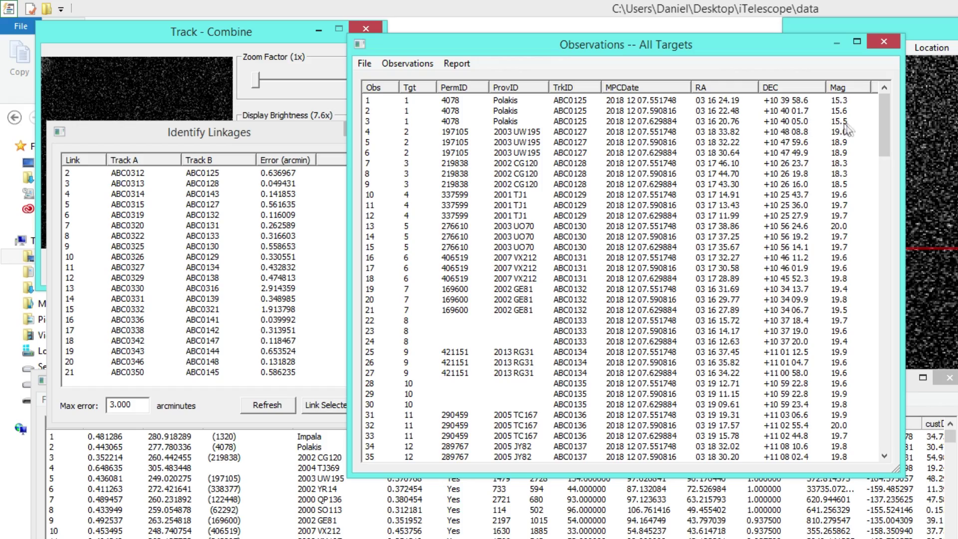
{"action": "left_click_drag", "start_coordinate": [887, 131], "coordinate": [884, 106]}
{"action": "left_click_drag", "start_coordinate": [726, 108], "coordinate": [730, 114]}
{"action": "left_click_drag", "start_coordinate": [885, 134], "coordinate": [883, 232]}
{"action": "left_click", "coordinate": [574, 238]}
{"action": "left_click", "coordinate": [520, 225]}
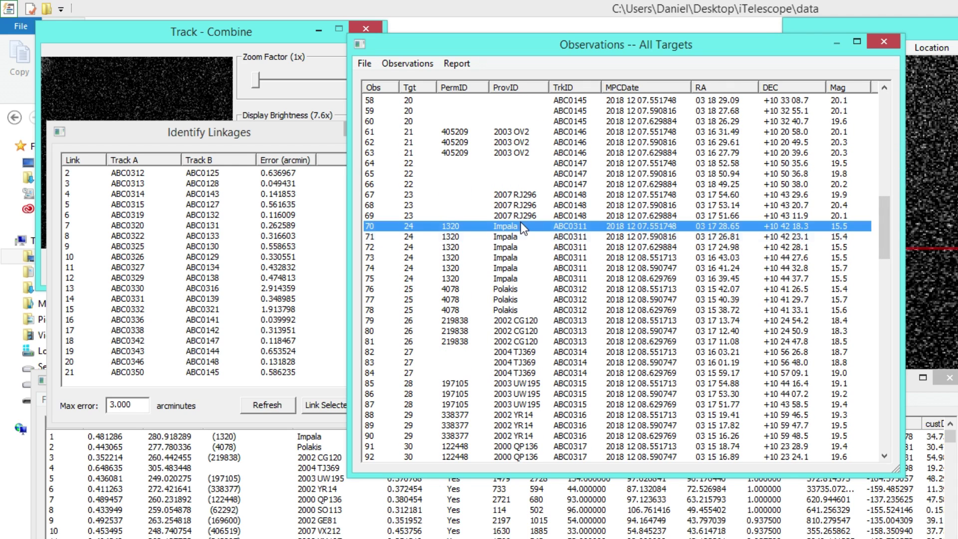
{"action": "left_click", "coordinate": [517, 279], "text": "shift"}
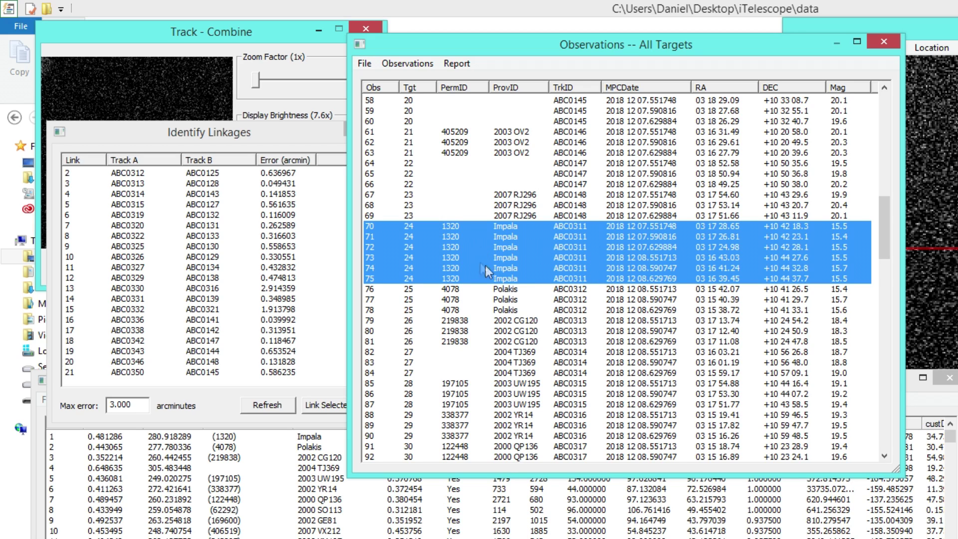
Check the possible link between tracks ABC0312 and ABC0125 in Find_Orb, and link the two tracks
{"action": "left_click", "coordinate": [269, 139]}
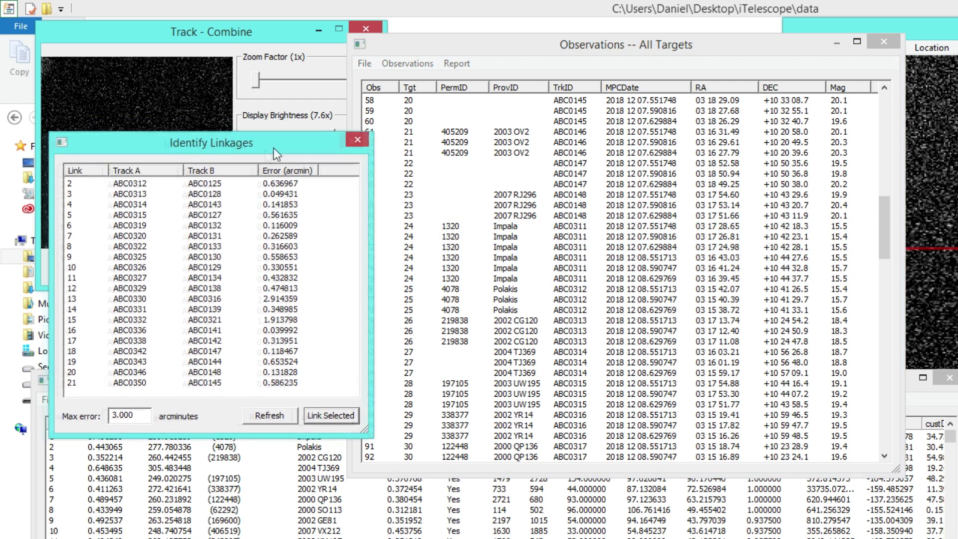
{"action": "left_click_drag", "start_coordinate": [269, 138], "coordinate": [297, 163]}
{"action": "left_click", "coordinate": [247, 200]}
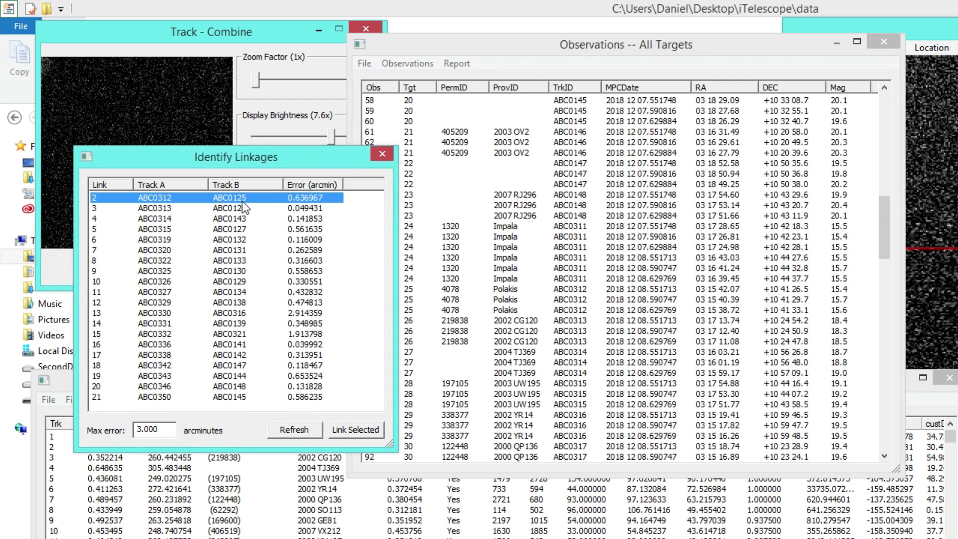
{"action": "right_click", "coordinate": [227, 198]}
{"action": "left_click", "coordinate": [280, 208]}
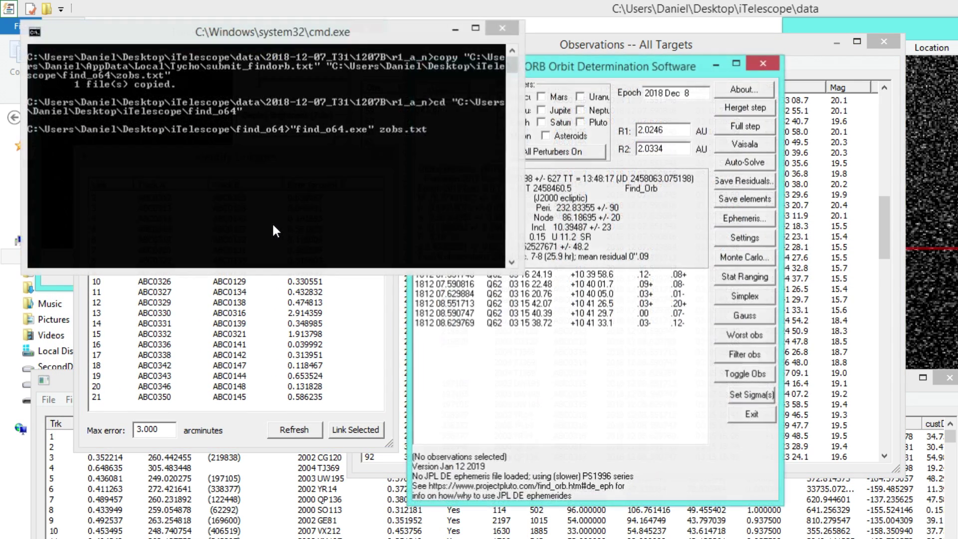
{"action": "left_click", "coordinate": [762, 63]}
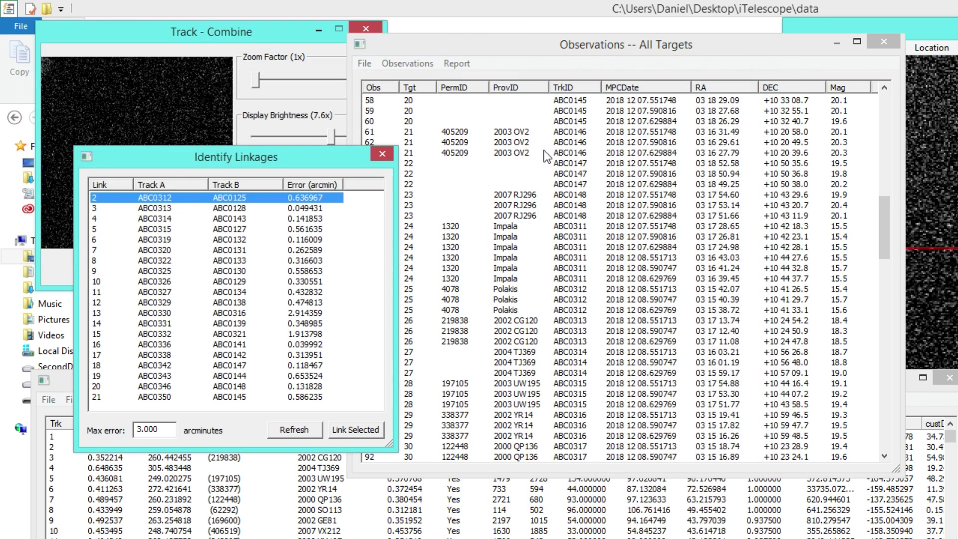
{"action": "right_click", "coordinate": [268, 197]}
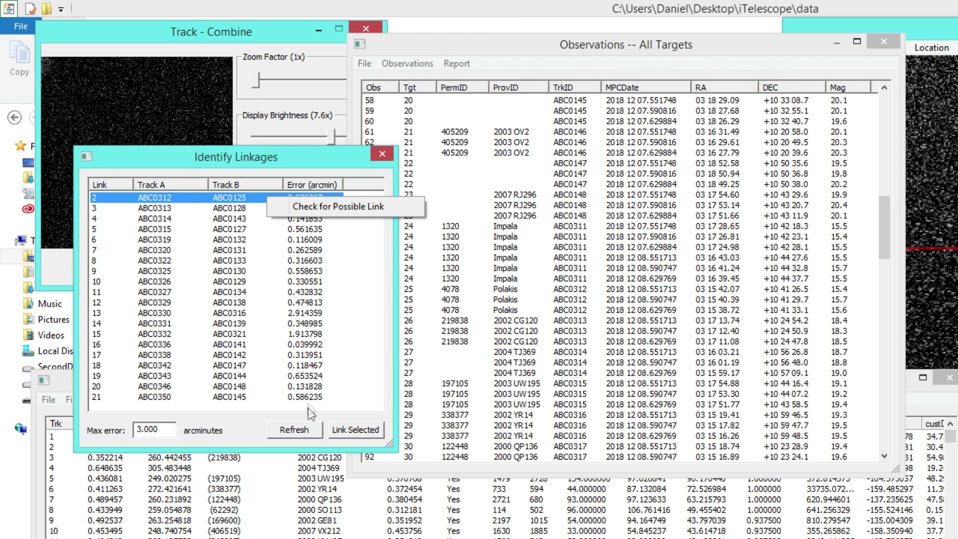
{"action": "left_click", "coordinate": [348, 436]}
Check the possible link between tracks ABC0313 and ABC0128 in Find_Orb, and link the two tracks
{"action": "right_click", "coordinate": [277, 197]}
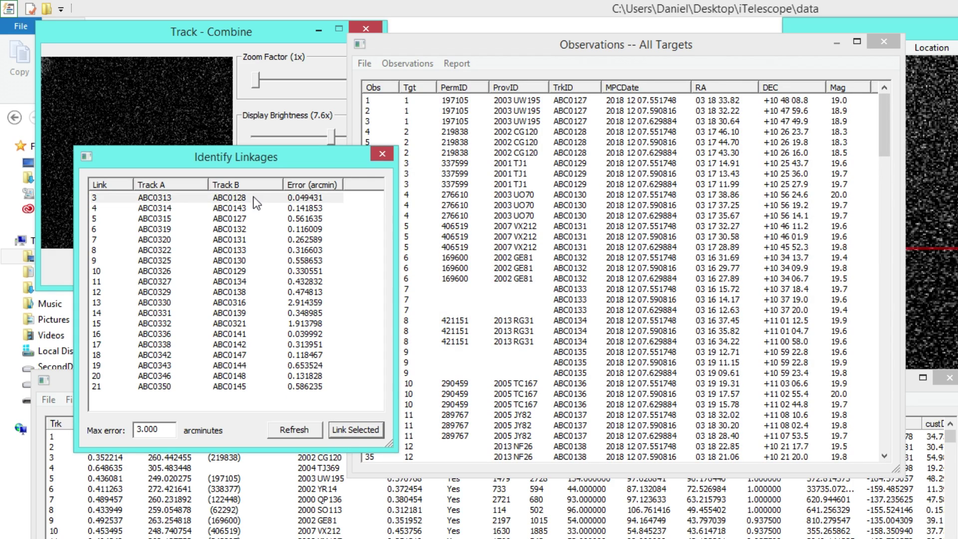
{"action": "left_click", "coordinate": [325, 202]}
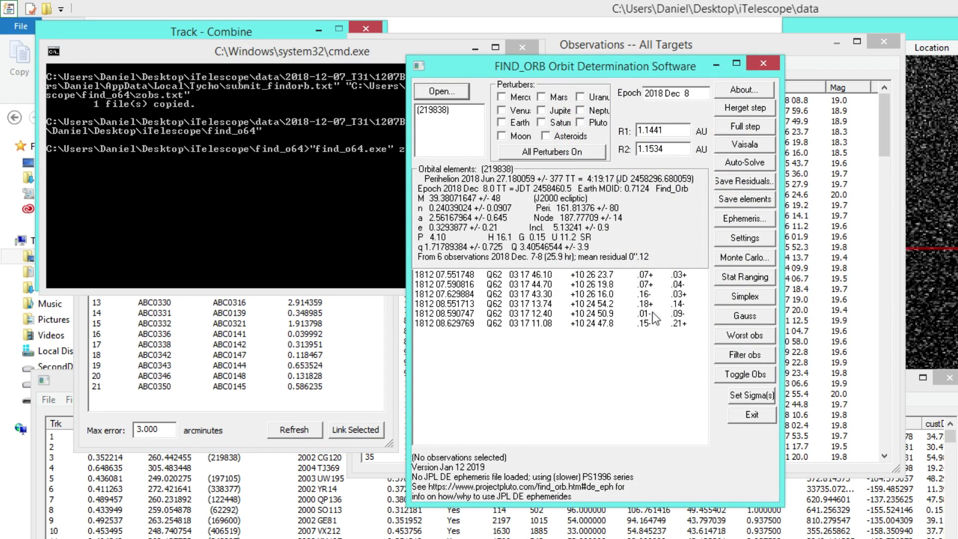
{"action": "left_click", "coordinate": [764, 63]}
{"action": "left_click", "coordinate": [356, 430]}
Check the possible link between tracks ABC0314 and ABC0143 in Find_Orb, and link the two tracks
{"action": "left_click", "coordinate": [279, 199]}
{"action": "right_click", "coordinate": [283, 200]}
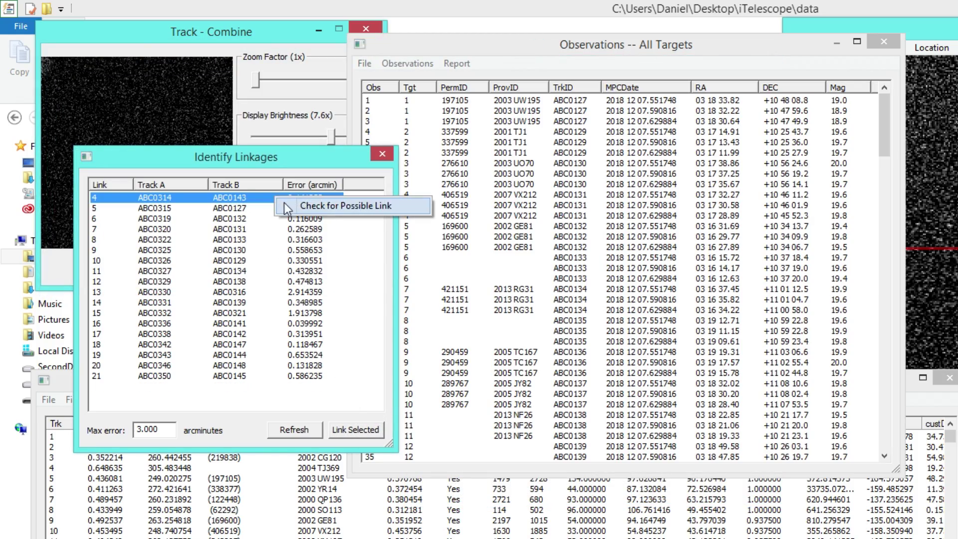
{"action": "left_click", "coordinate": [320, 202]}
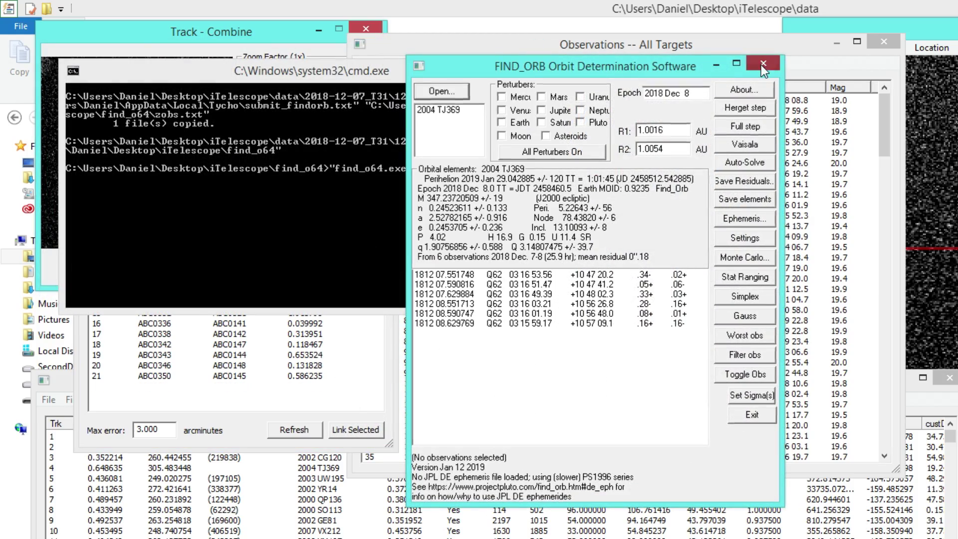
{"action": "left_click", "coordinate": [764, 63]}
{"action": "left_click", "coordinate": [355, 429]}
Check the possible link between tracks ABC0315 and ABC0127 in Find_Orb, and link the two tracks
{"action": "left_click", "coordinate": [280, 199]}
{"action": "right_click", "coordinate": [279, 198]}
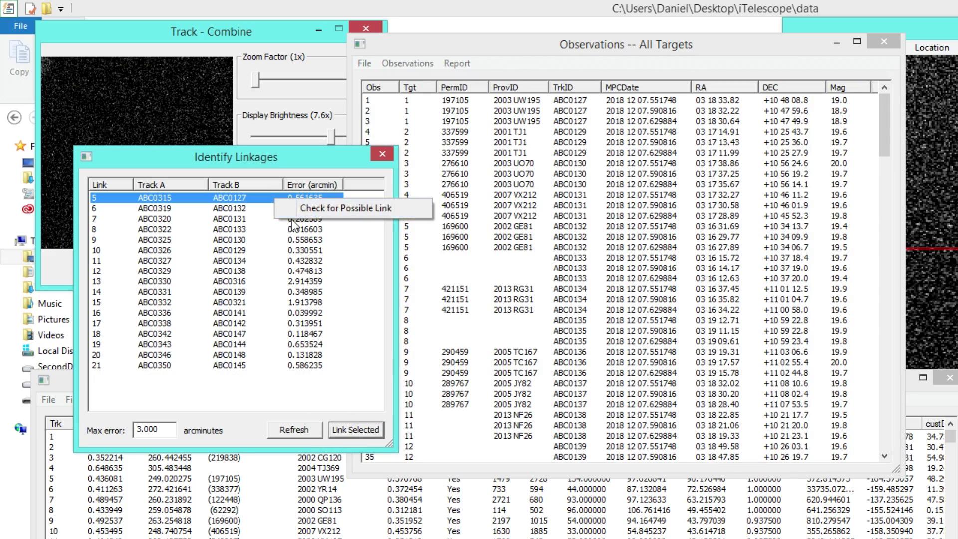
{"action": "left_click", "coordinate": [307, 207]}
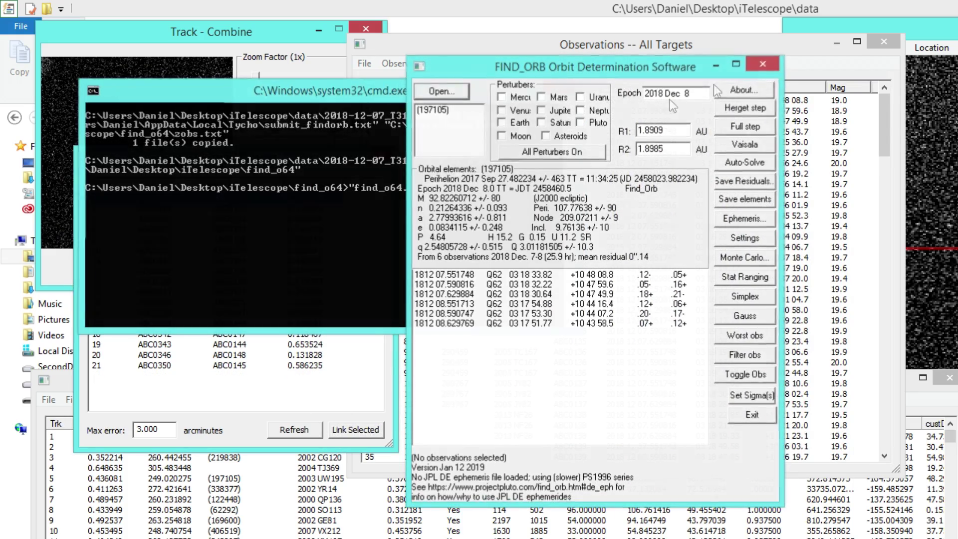
{"action": "left_click", "coordinate": [764, 63]}
{"action": "left_click", "coordinate": [343, 432]}
Check the possible link between tracks ABC0319 and ABC0132 in Find_Orb, and link the two tracks
{"action": "left_click", "coordinate": [287, 198]}
{"action": "right_click", "coordinate": [287, 198]}
{"action": "left_click", "coordinate": [324, 206]}
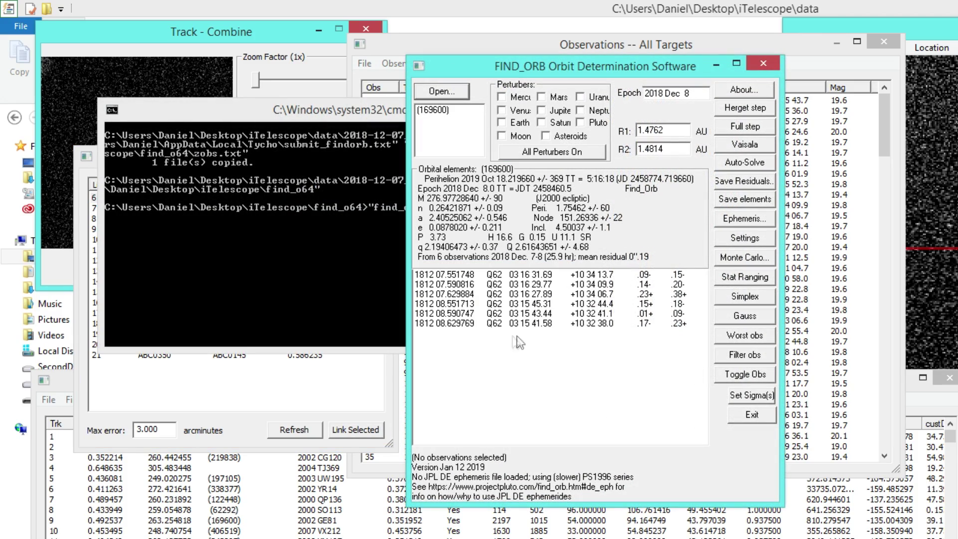
{"action": "left_click", "coordinate": [763, 63]}
{"action": "left_click", "coordinate": [356, 430]}
Check the possible link between tracks ABC0320 and ABC0131 in Find_Orb, and link the two tracks
{"action": "left_click", "coordinate": [277, 197]}
{"action": "right_click", "coordinate": [277, 198]}
{"action": "left_click", "coordinate": [299, 202]}
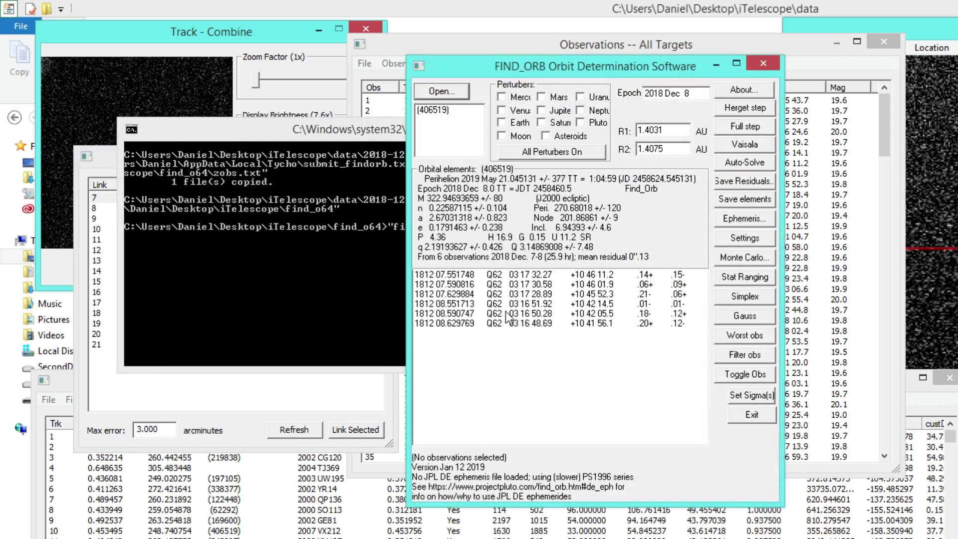
{"action": "left_click", "coordinate": [763, 64]}
{"action": "left_click", "coordinate": [364, 431]}
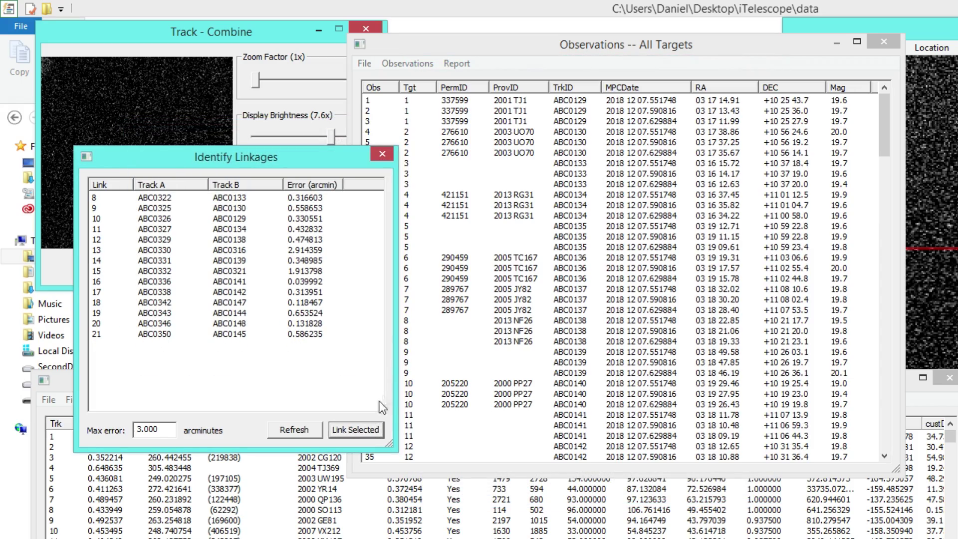
Check the possible link between tracks ABC0322 and ABC0133 in Find_Orb, and link the two tracks
{"action": "left_click", "coordinate": [316, 198]}
{"action": "right_click", "coordinate": [315, 198]}
{"action": "left_click", "coordinate": [334, 207]}
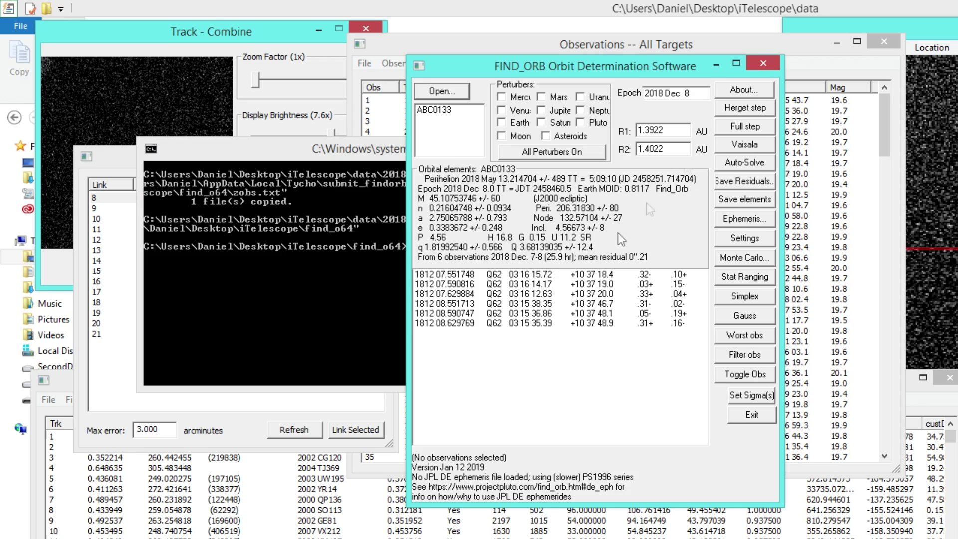
{"action": "left_click", "coordinate": [761, 64]}
{"action": "left_click", "coordinate": [355, 430]}
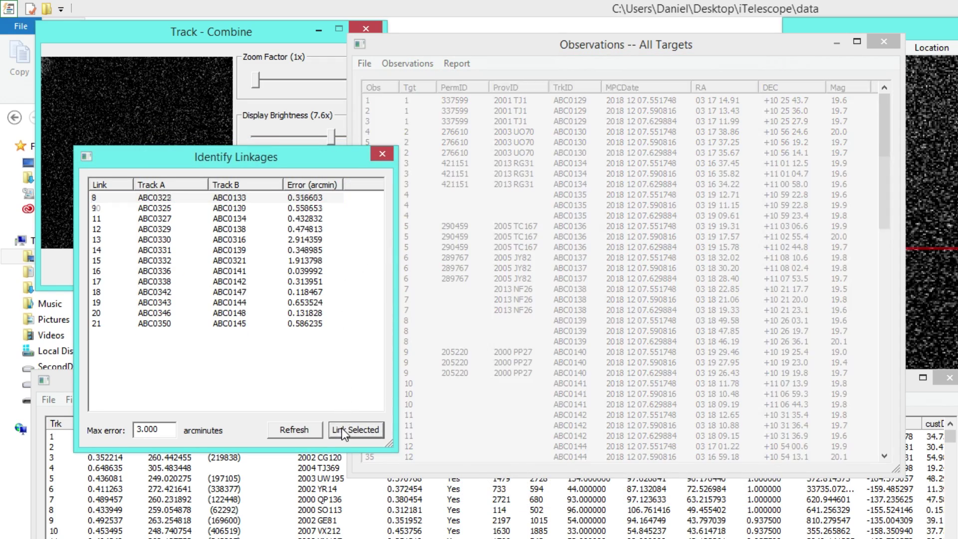
Check the possible link between tracks ABC0325 and ABC0130 in Find_Orb, and link the two tracks
{"action": "left_click", "coordinate": [292, 202]}
{"action": "right_click", "coordinate": [292, 202]}
{"action": "left_click", "coordinate": [359, 206]}
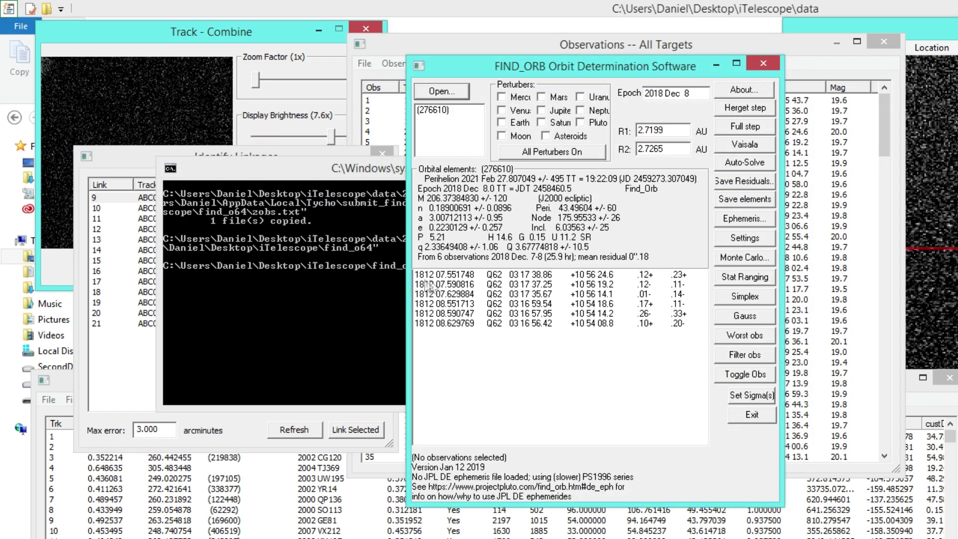
{"action": "left_click", "coordinate": [761, 64]}
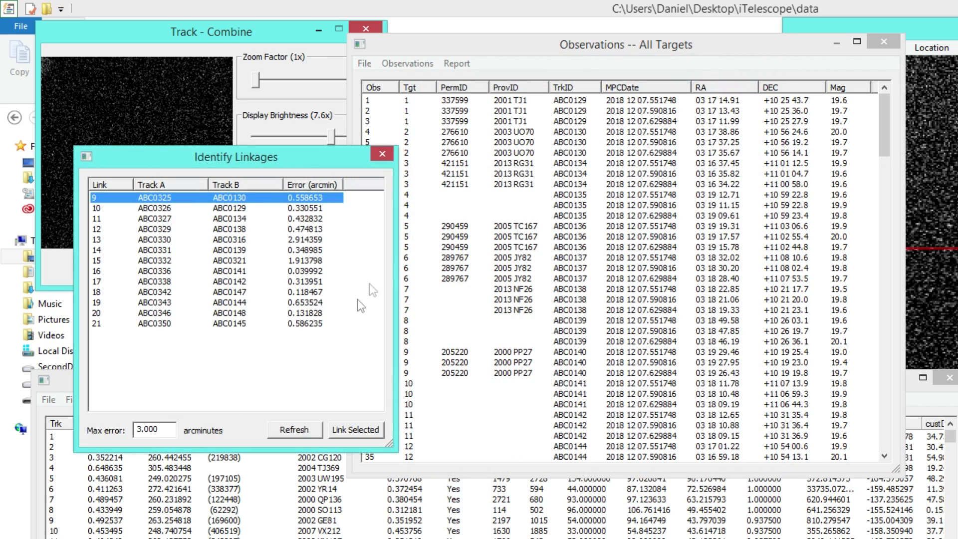
{"action": "left_click", "coordinate": [356, 429]}
Check the possible link between tracks ABC0326 and ABC0129 in Find_Orb, and link the two tracks
{"action": "left_click", "coordinate": [292, 198]}
{"action": "right_click", "coordinate": [292, 198]}
{"action": "left_click", "coordinate": [358, 203]}
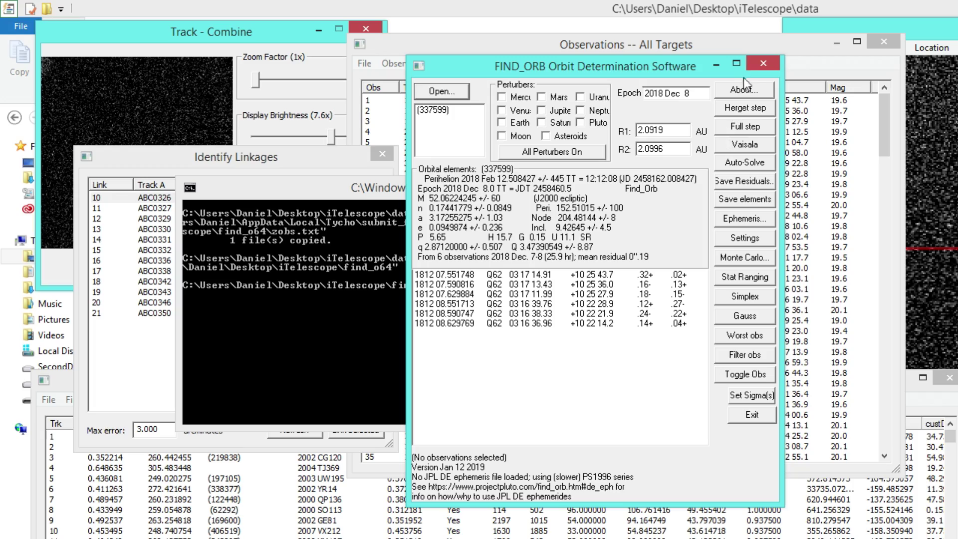
{"action": "left_click", "coordinate": [756, 66]}
{"action": "left_click", "coordinate": [339, 428]}
Check the possible link between tracks ABC0327 and ABC0134 in Find_Orb, and link the two tracks
{"action": "right_click", "coordinate": [291, 199]}
{"action": "left_click", "coordinate": [301, 206]}
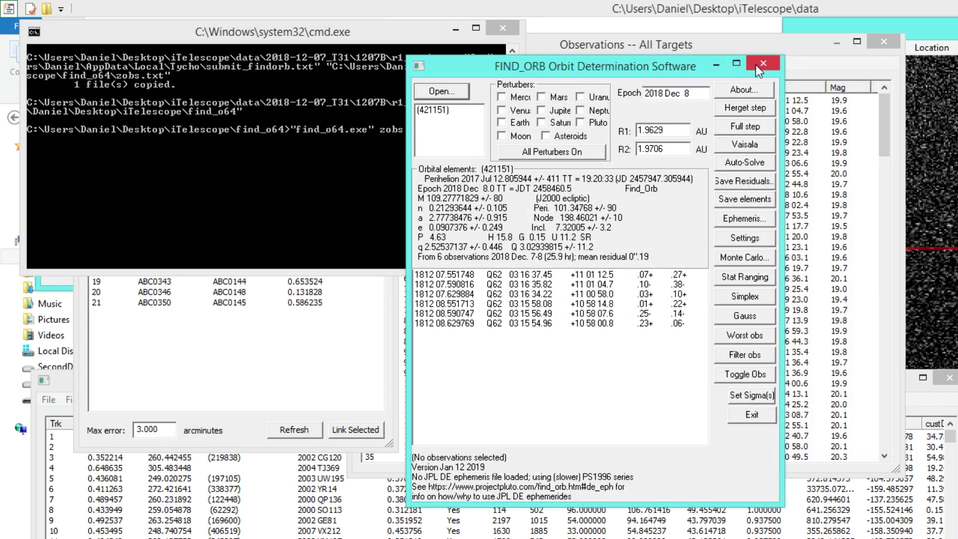
{"action": "left_click", "coordinate": [756, 64]}
{"action": "left_click", "coordinate": [353, 429]}
Check the possible link between tracks ABC0329 and ABC0138 in Find_Orb, and link the two tracks
{"action": "right_click", "coordinate": [282, 198]}
{"action": "left_click", "coordinate": [298, 206]}
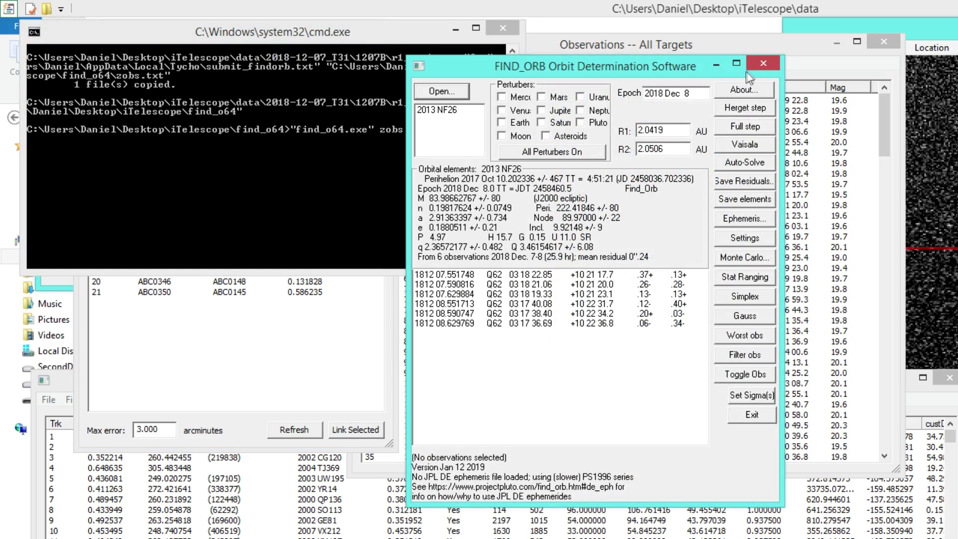
{"action": "left_click", "coordinate": [762, 63]}
{"action": "left_click", "coordinate": [355, 429]}
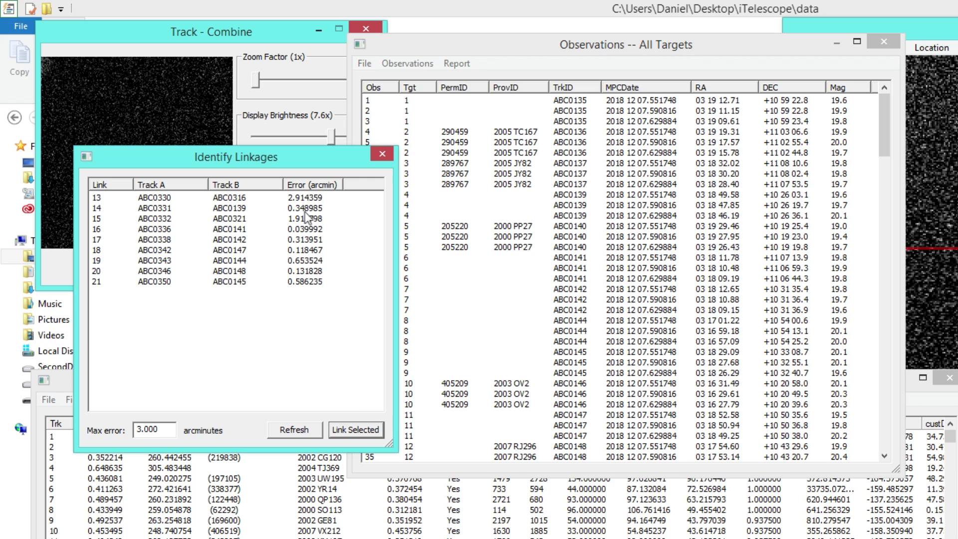
Check the residuals of the possible link between tracks ABC0330 and ABC0316 in Find_Orb, and close it without linking them
{"action": "right_click", "coordinate": [309, 200]}
{"action": "left_click", "coordinate": [325, 212]}
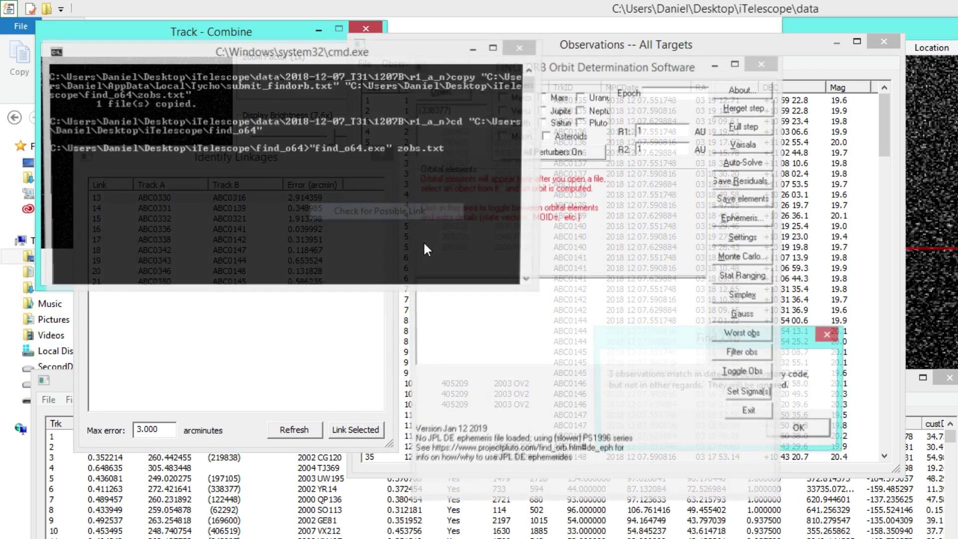
{"action": "left_click", "coordinate": [784, 429]}
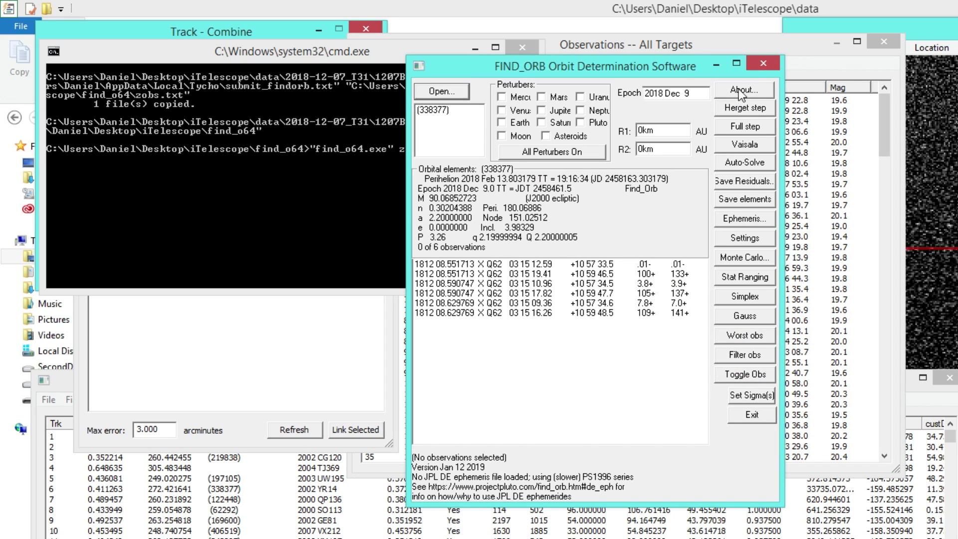
{"action": "left_click", "coordinate": [762, 63]}
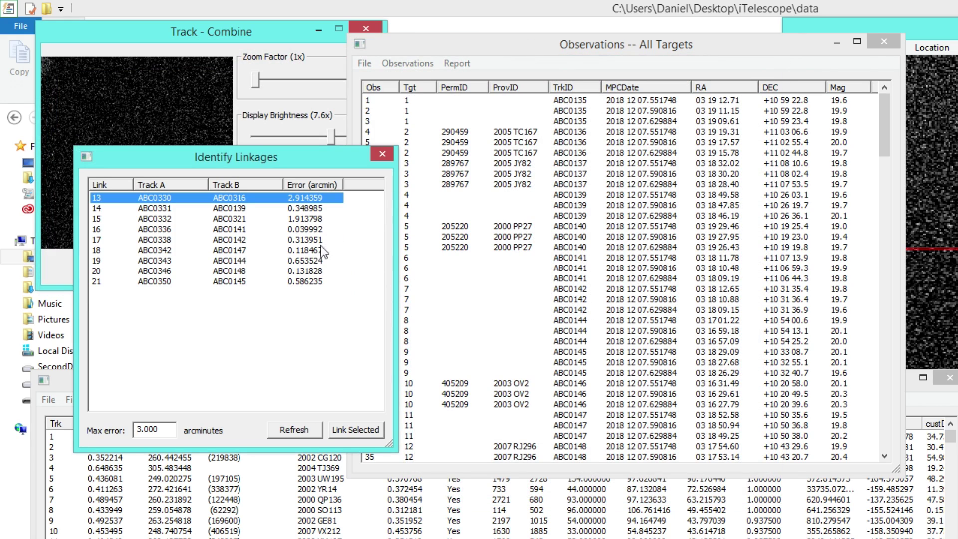
Check the possible link between tracks ABC0331 and ABC0139 in Find_Orb, and link the two tracks
{"action": "left_click", "coordinate": [305, 208]}
{"action": "right_click", "coordinate": [304, 207]}
{"action": "left_click", "coordinate": [360, 216]}
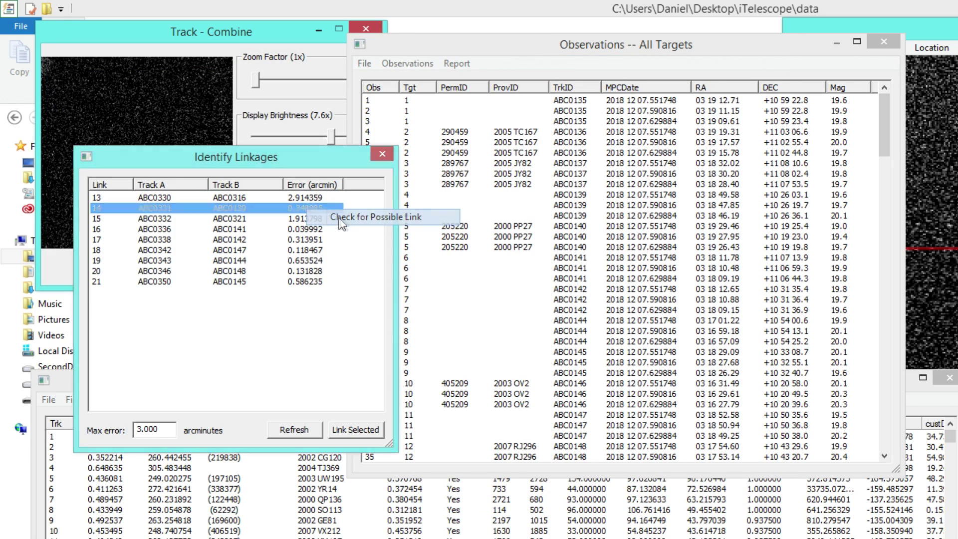
{"action": "left_click", "coordinate": [764, 64]}
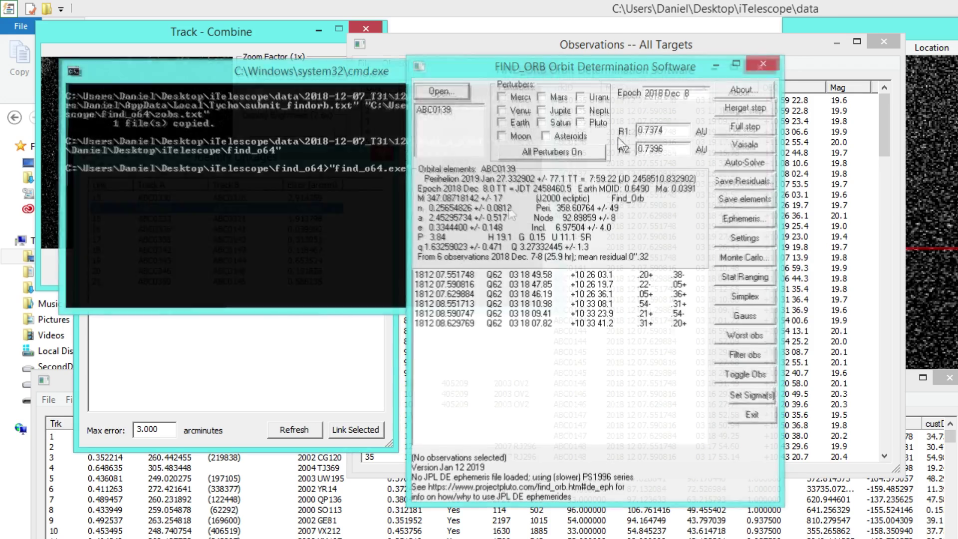
Check the residuals of the possible link between tracks ABC0332 and ABC0321 in Find_Orb
{"action": "right_click", "coordinate": [323, 206]}
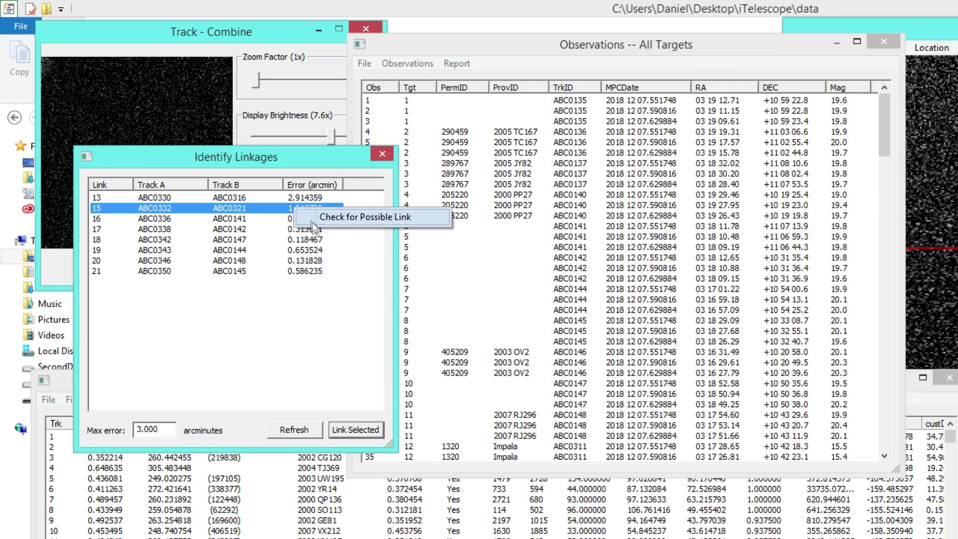
{"action": "left_click", "coordinate": [360, 214]}
{"action": "left_click", "coordinate": [784, 429]}
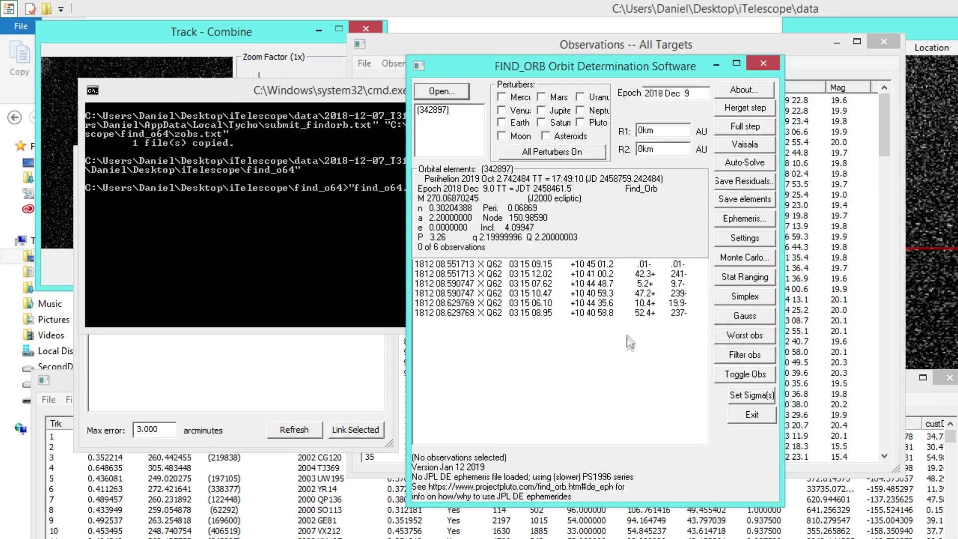
Close the current residuals, check the possible link between tracks ABC0336 and ABC0141 in Find_Orb, and link the two tracks
{"action": "left_click", "coordinate": [764, 63]}
{"action": "right_click", "coordinate": [306, 219]}
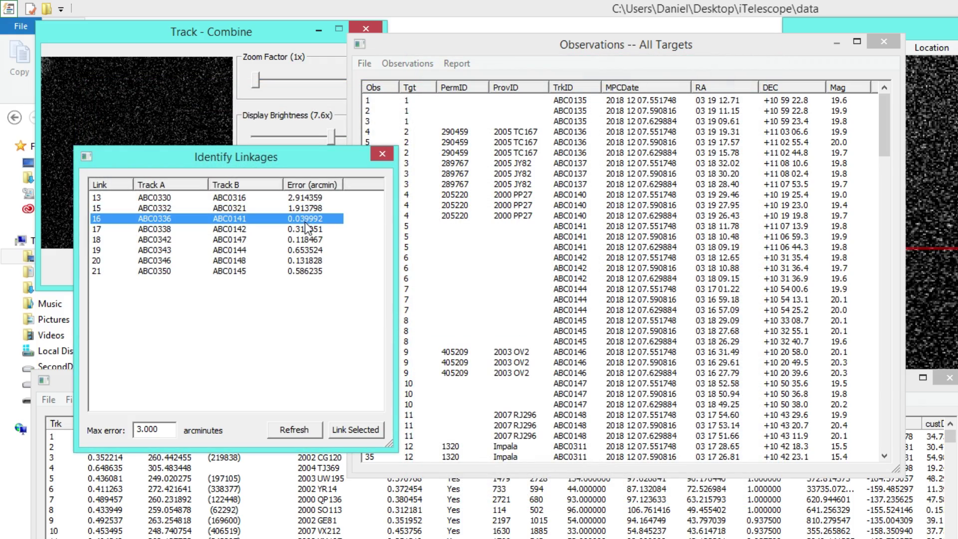
{"action": "left_click", "coordinate": [345, 231]}
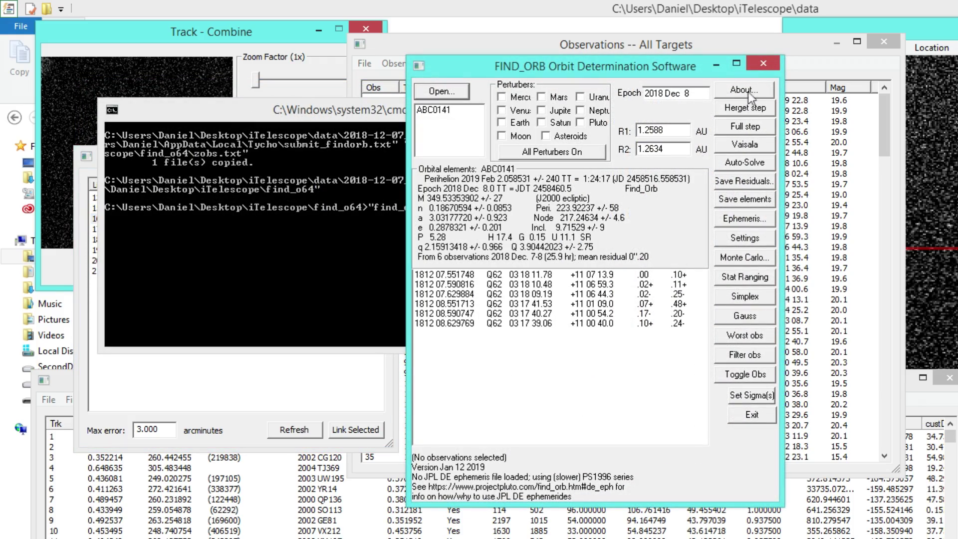
{"action": "left_click", "coordinate": [763, 64]}
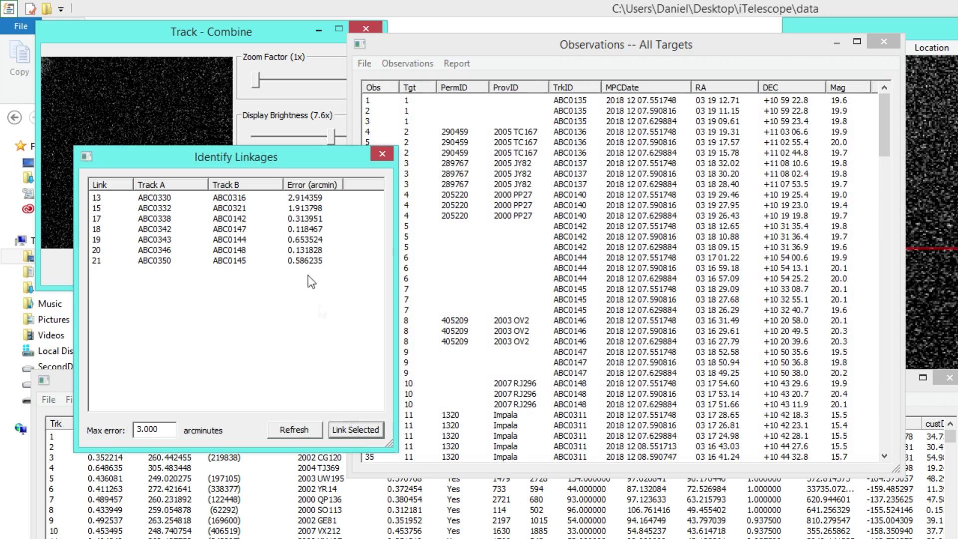
Check the possible link between tracks ABC0338 and ABC0142 in Find_Orb, and link the two tracks
{"action": "right_click", "coordinate": [291, 218]}
{"action": "left_click", "coordinate": [308, 229]}
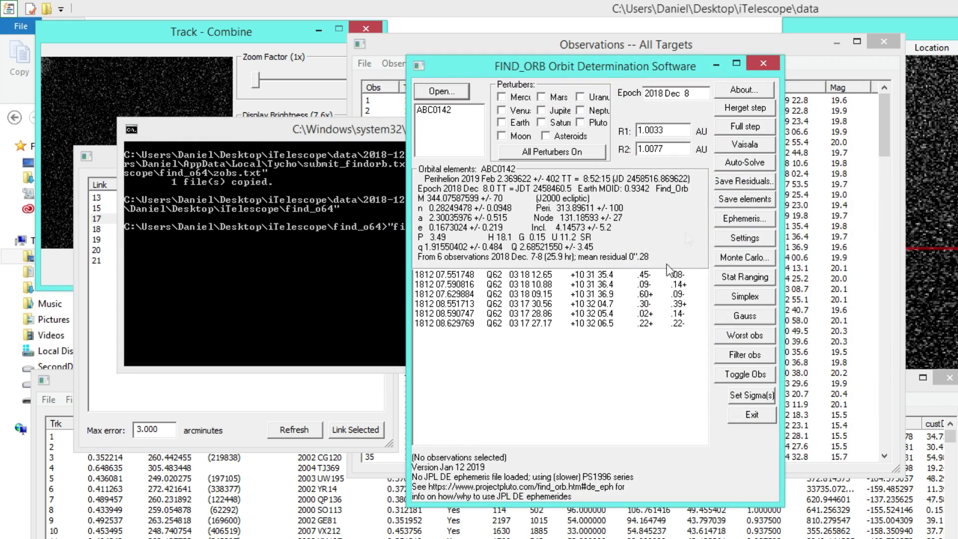
{"action": "left_click", "coordinate": [763, 63]}
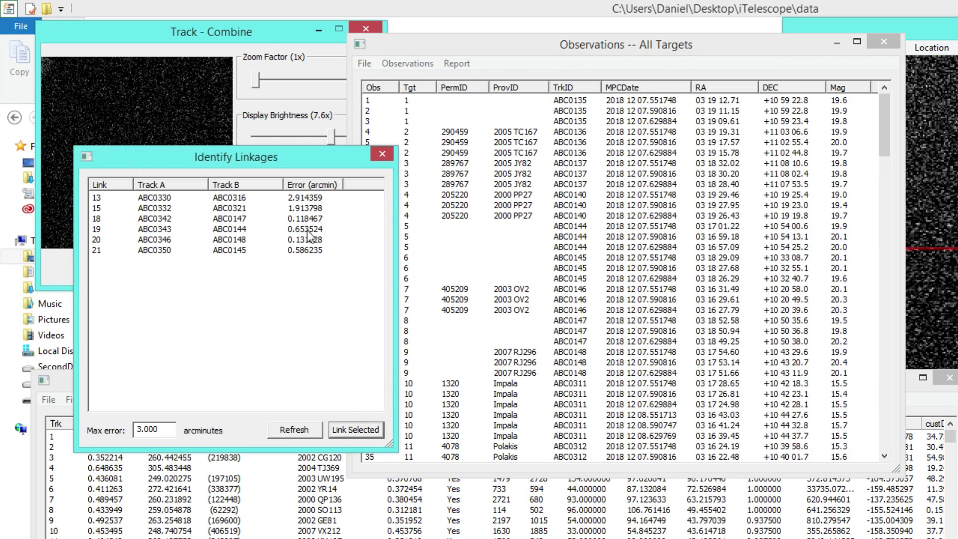
Check the possible link between tracks ABC0342 and ABC0147 in Find_Orb, and link the two tracks
{"action": "right_click", "coordinate": [296, 219]}
{"action": "left_click", "coordinate": [319, 230]}
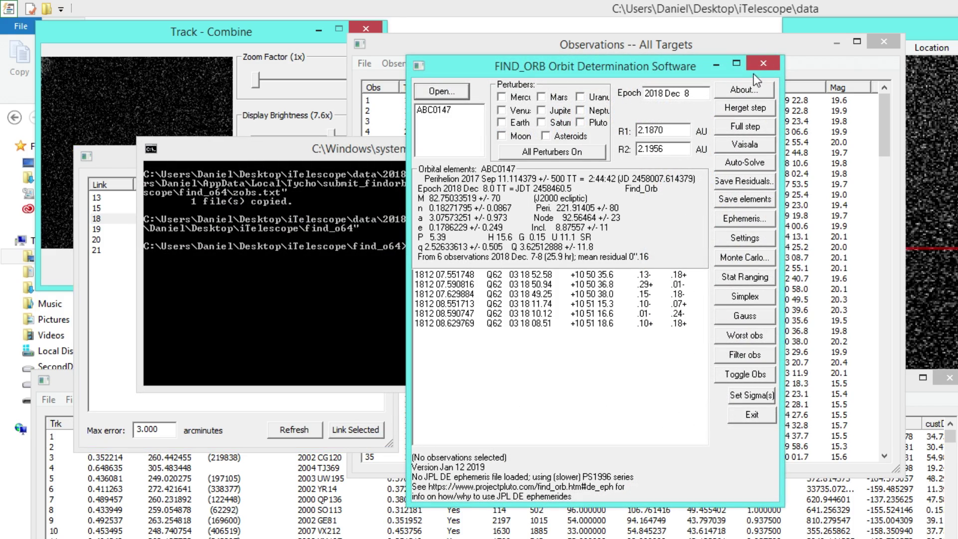
{"action": "left_click", "coordinate": [763, 64]}
{"action": "left_click", "coordinate": [351, 431]}
Check the possible link between tracks ABC0343 and ABC0144 in Find_Orb, and link the two tracks
{"action": "right_click", "coordinate": [298, 219]}
{"action": "left_click", "coordinate": [320, 227]}
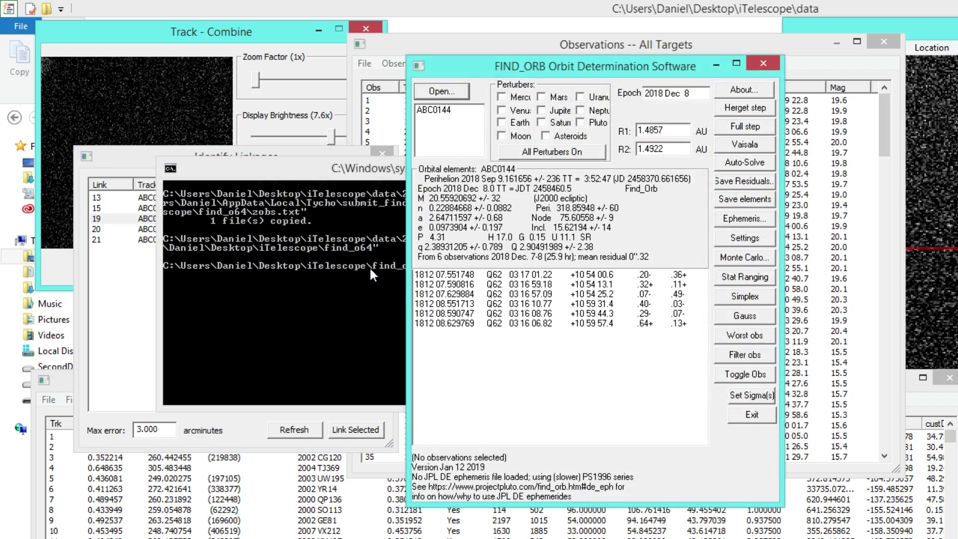
{"action": "left_click", "coordinate": [763, 64]}
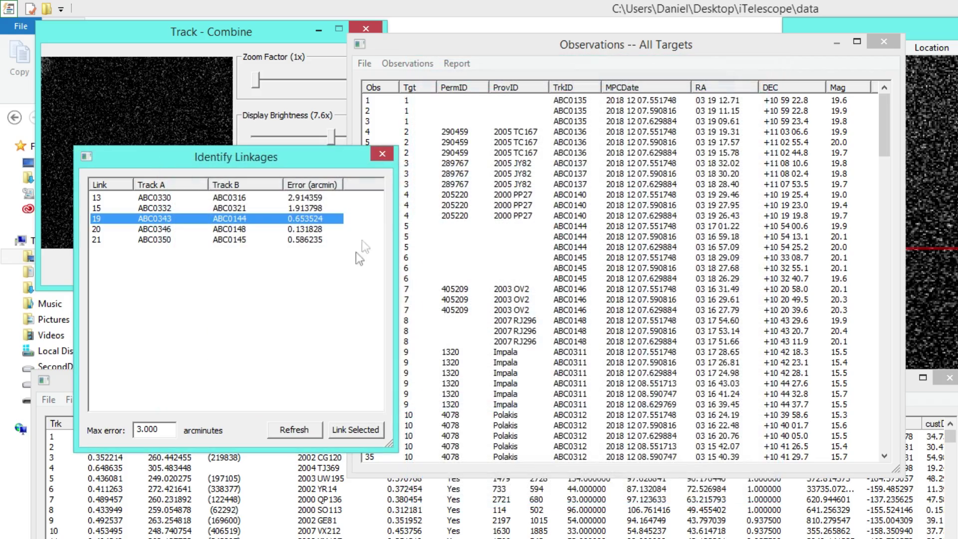
{"action": "left_click", "coordinate": [351, 430]}
Check the possible link between tracks ABC0346 and ABC0148 in Find_Orb, and link the two tracks
{"action": "right_click", "coordinate": [295, 220]}
{"action": "left_click", "coordinate": [327, 232]}
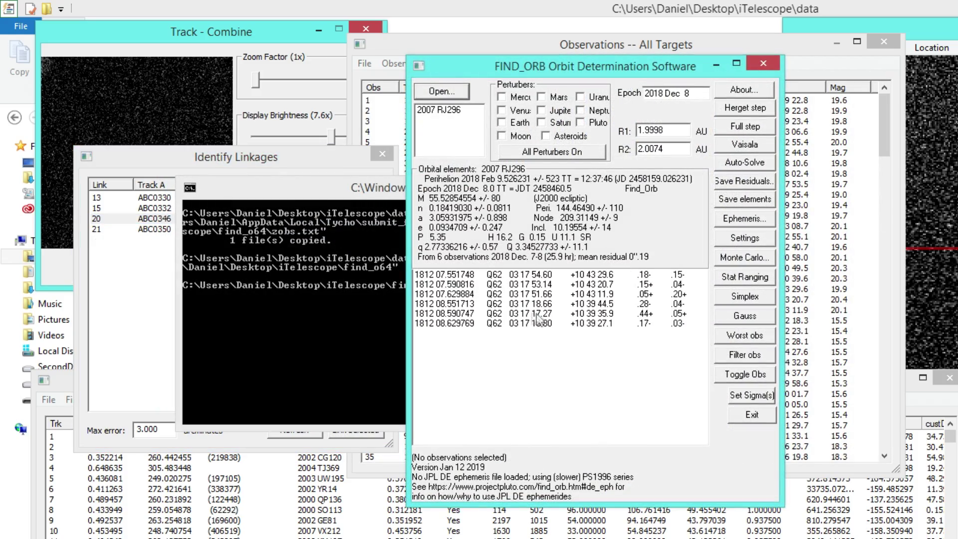
{"action": "left_click", "coordinate": [764, 64]}
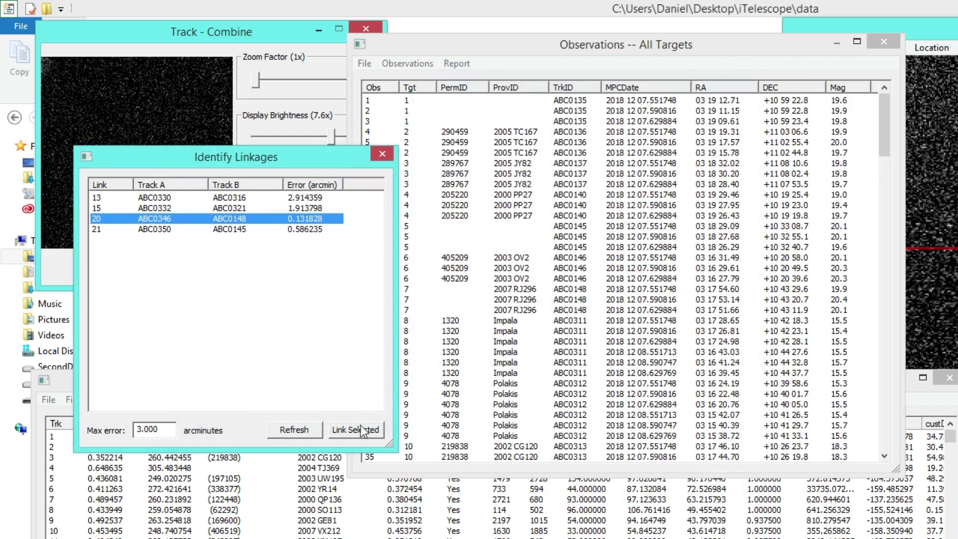
{"action": "left_click", "coordinate": [362, 428]}
Check the possible link between tracks ABC0350 and ABC0145 in Find_Orb, and link the two tracks
{"action": "right_click", "coordinate": [296, 220]}
{"action": "left_click", "coordinate": [329, 226]}
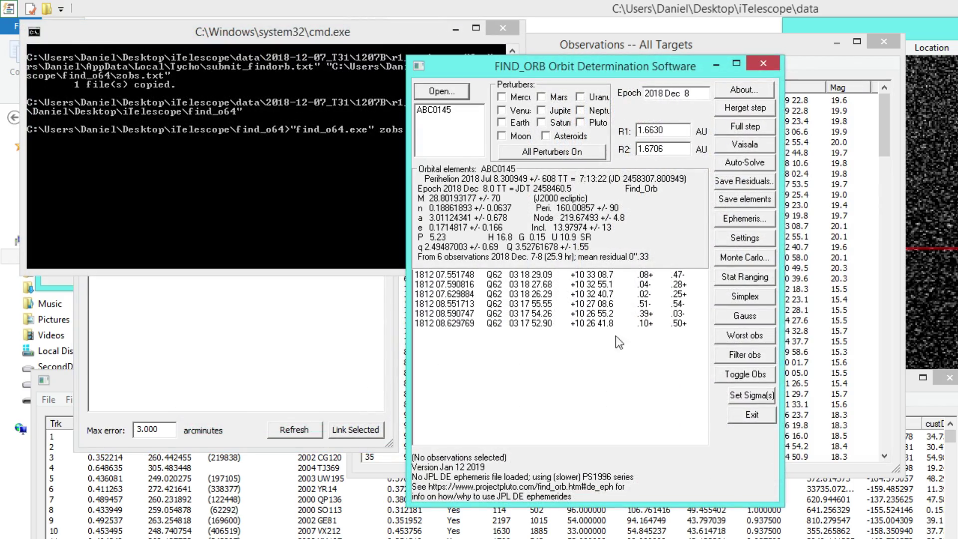
{"action": "left_click", "coordinate": [768, 64]}
{"action": "left_click", "coordinate": [355, 429]}
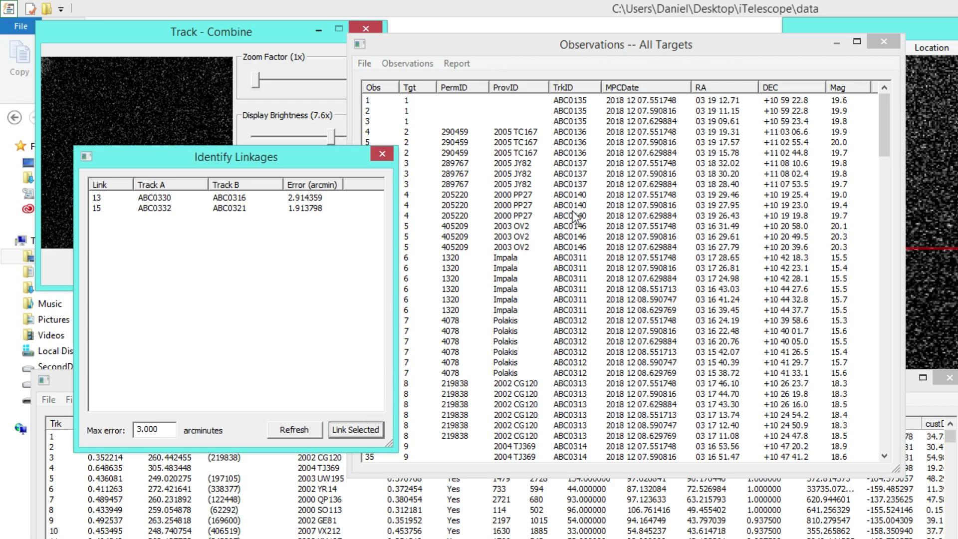
Reposition the All Targets observations window and stretch it taller so that more observation rows fit
{"action": "left_click_drag", "start_coordinate": [549, 45], "coordinate": [486, 53]}
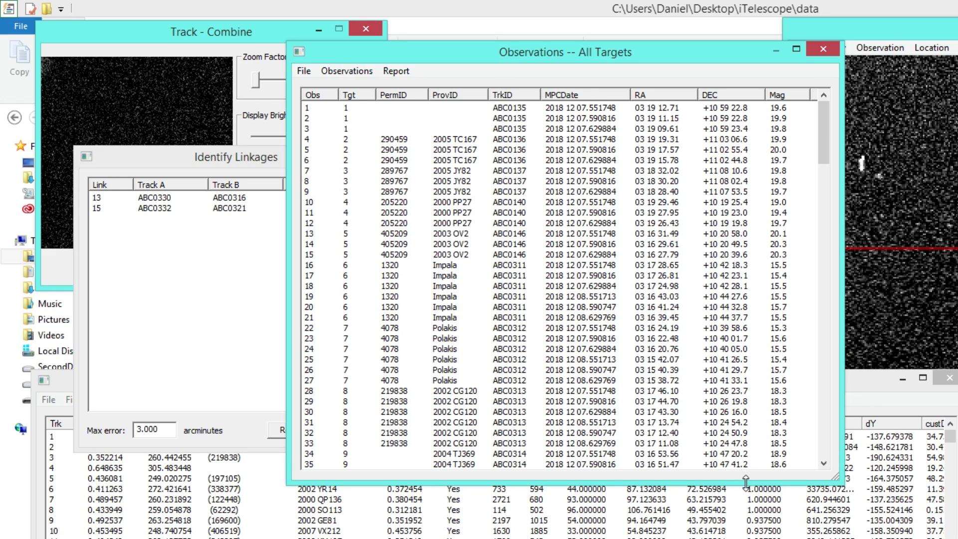
{"action": "left_click_drag", "start_coordinate": [746, 480], "coordinate": [746, 538]}
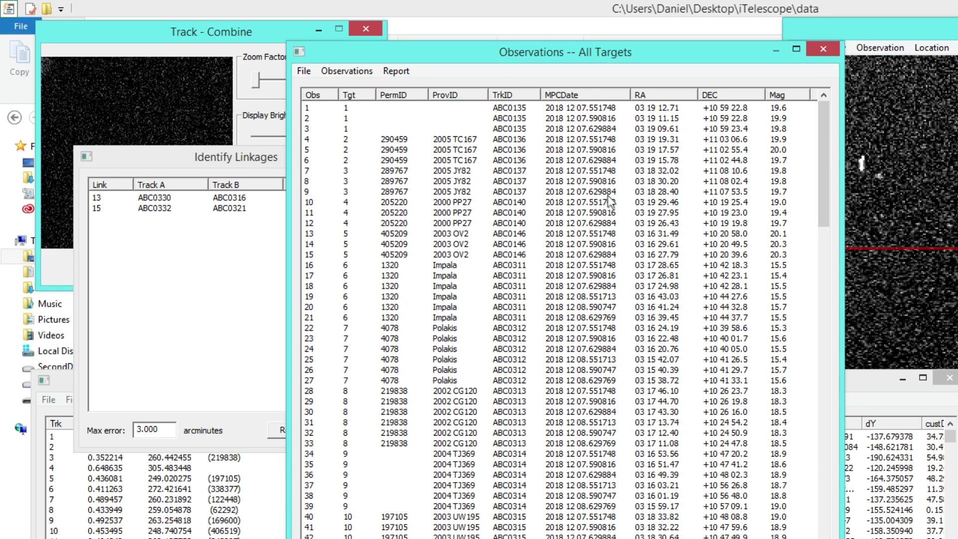
{"action": "left_click_drag", "start_coordinate": [822, 139], "coordinate": [816, 105]}
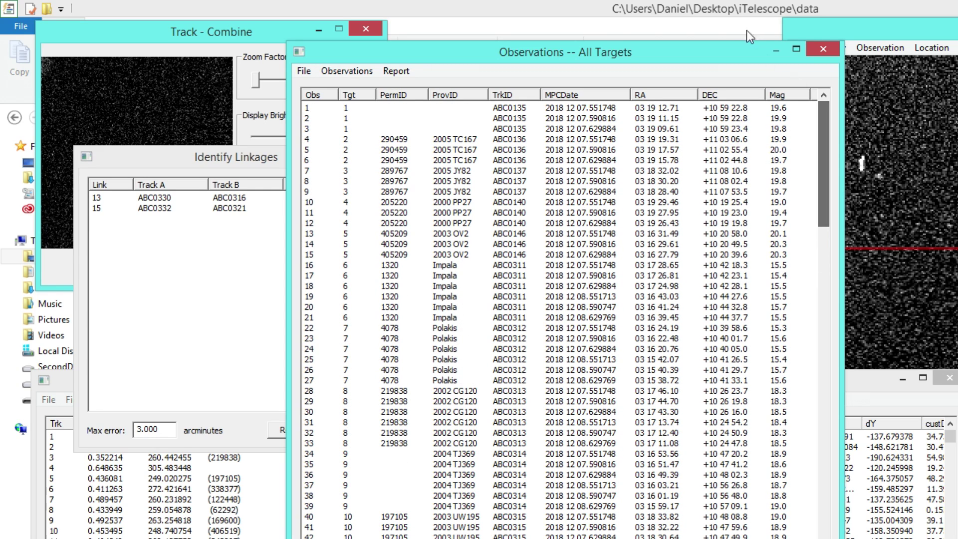
{"action": "left_click_drag", "start_coordinate": [697, 51], "coordinate": [721, 23]}
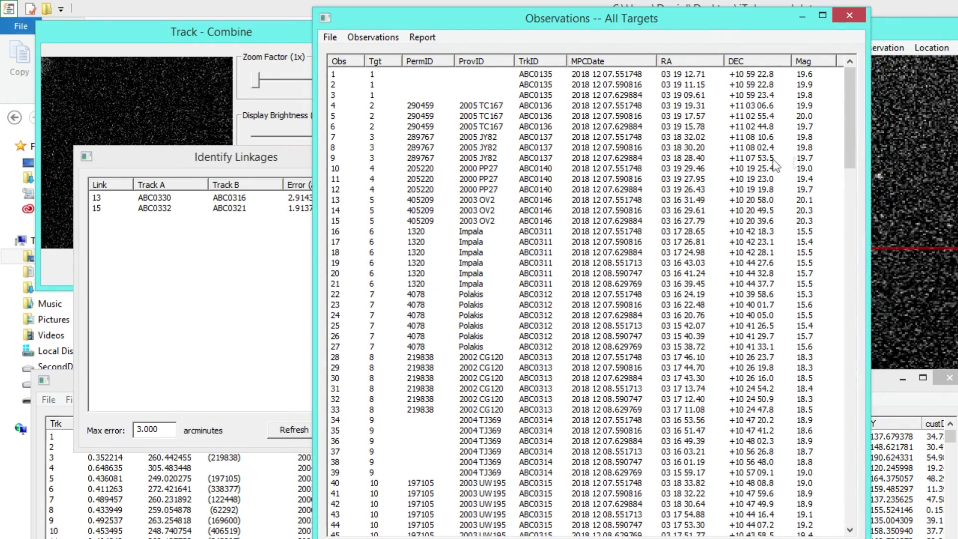
View the six undesignated ABC0322 observations in text form, and close the text window
{"action": "left_click_drag", "start_coordinate": [848, 118], "coordinate": [838, 182]}
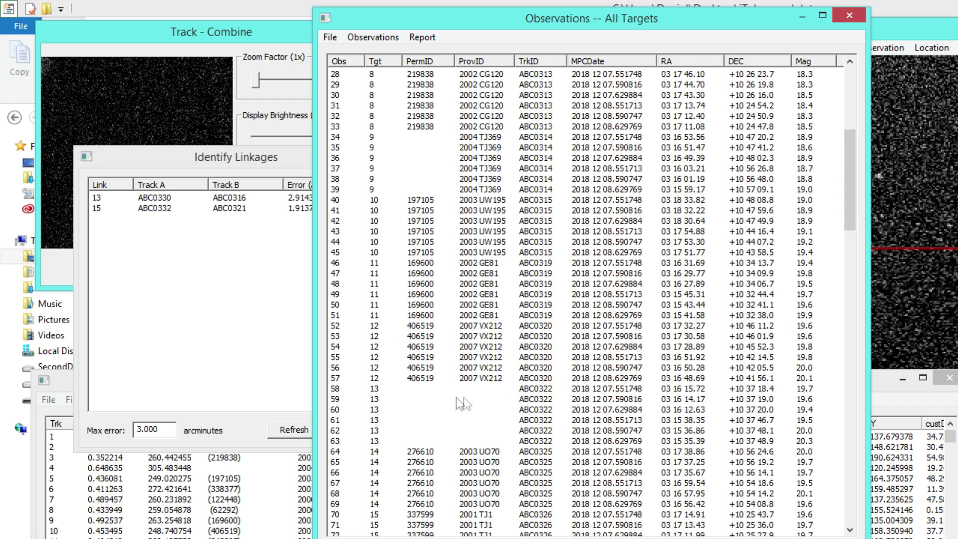
{"action": "left_click_drag", "start_coordinate": [483, 390], "coordinate": [484, 443]}
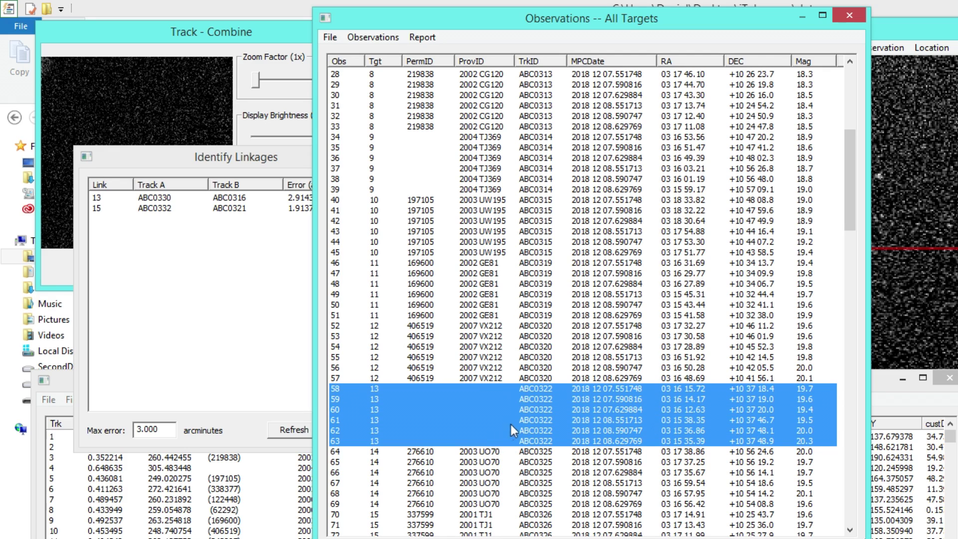
{"action": "right_click", "coordinate": [536, 441]}
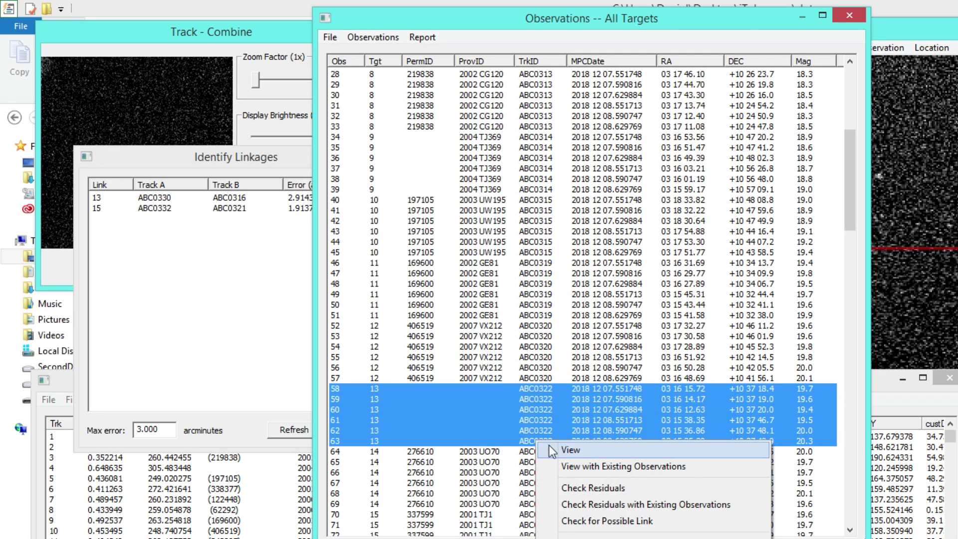
{"action": "left_click", "coordinate": [573, 457]}
{"action": "left_click_drag", "start_coordinate": [516, 52], "coordinate": [597, 175]}
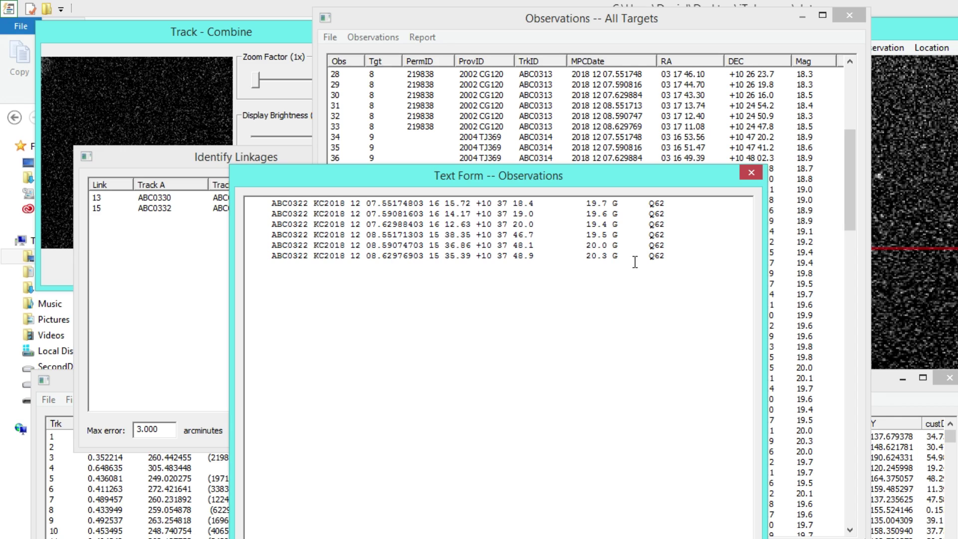
{"action": "left_click", "coordinate": [424, 245]}
{"action": "left_click", "coordinate": [751, 172]}
Check the residuals of all six ABC0322 observations in Find_Orb, and close it
{"action": "left_click", "coordinate": [530, 441]}
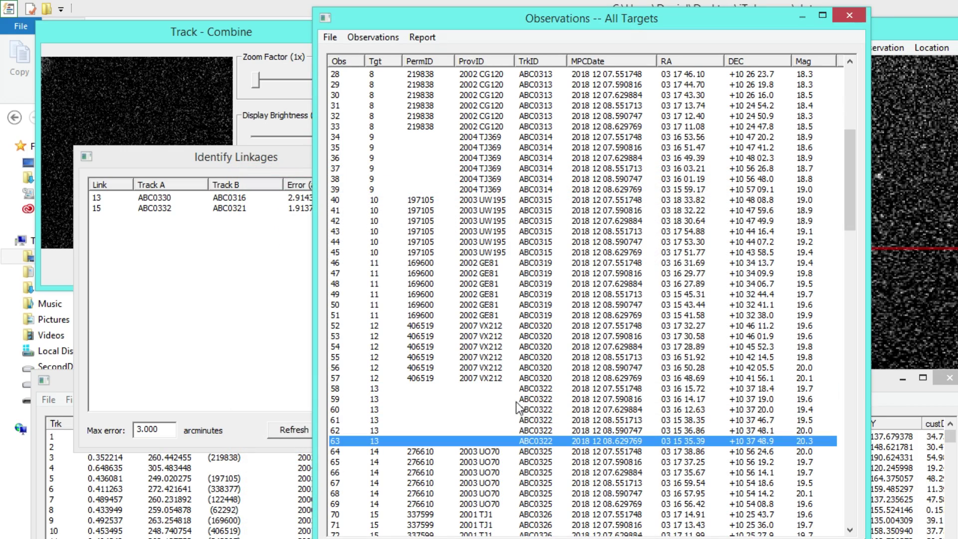
{"action": "left_click", "coordinate": [526, 389], "text": "shift"}
{"action": "right_click", "coordinate": [525, 389]}
{"action": "left_click", "coordinate": [564, 449]}
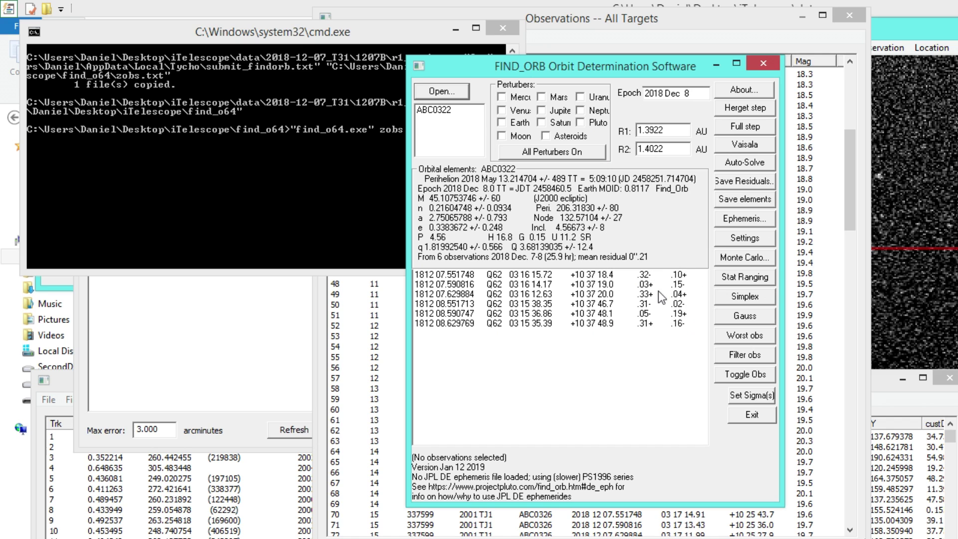
{"action": "left_click", "coordinate": [764, 64]}
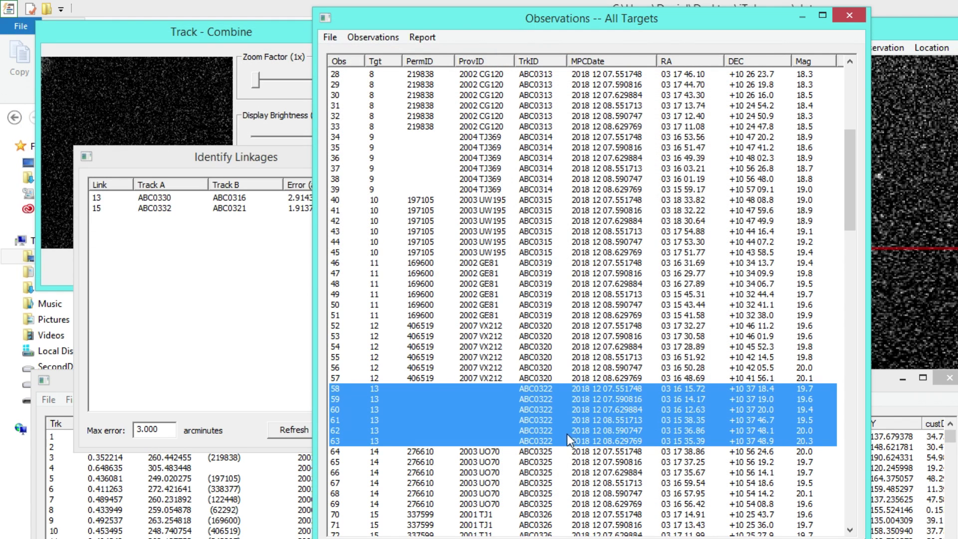
View the six ABC0322 observations in text form and copy all of the text
{"action": "right_click", "coordinate": [549, 418]}
{"action": "left_click", "coordinate": [579, 427]}
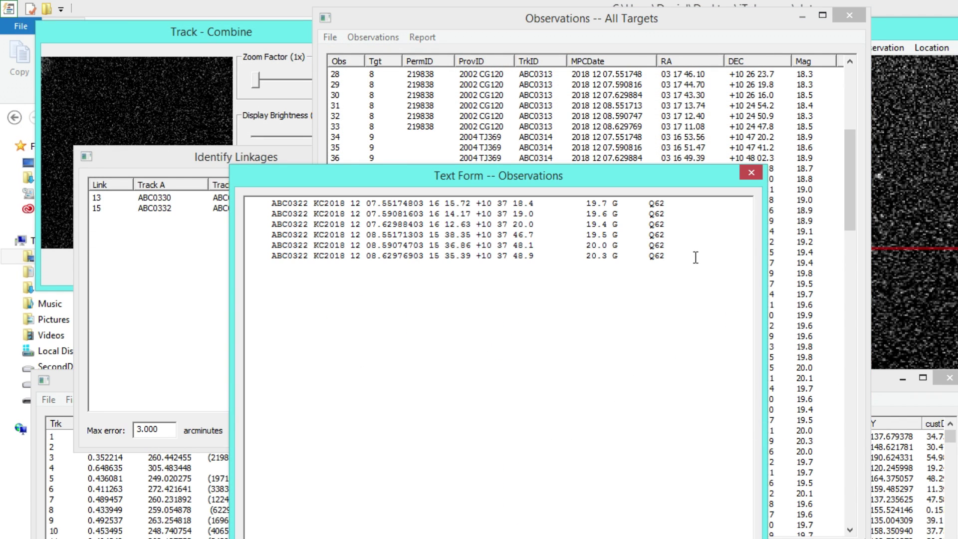
{"action": "key", "text": "ctrl+a"}
{"action": "key", "text": "ctrl+c"}
Switch to the Minor Planet Center's MPChecker in the browser, replace its observations with the copied ABC0322 lines, and produce the list
{"action": "key", "text": "alt+Tab"}
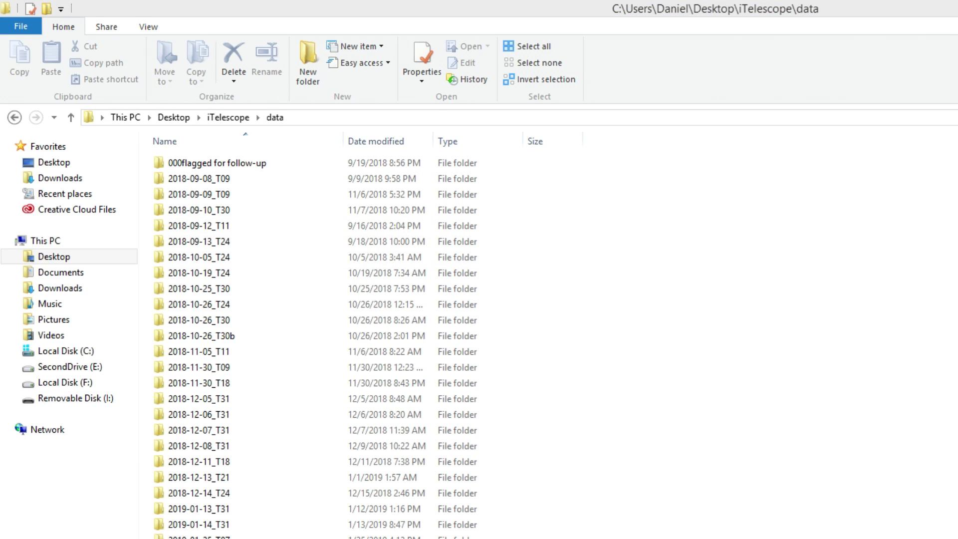
{"action": "key", "text": "alt+Tab"}
{"action": "key", "text": "alt+Left"}
{"action": "left_click", "coordinate": [497, 422]}
{"action": "key", "text": "ctrl+a"}
{"action": "key", "text": "ctrl+v"}
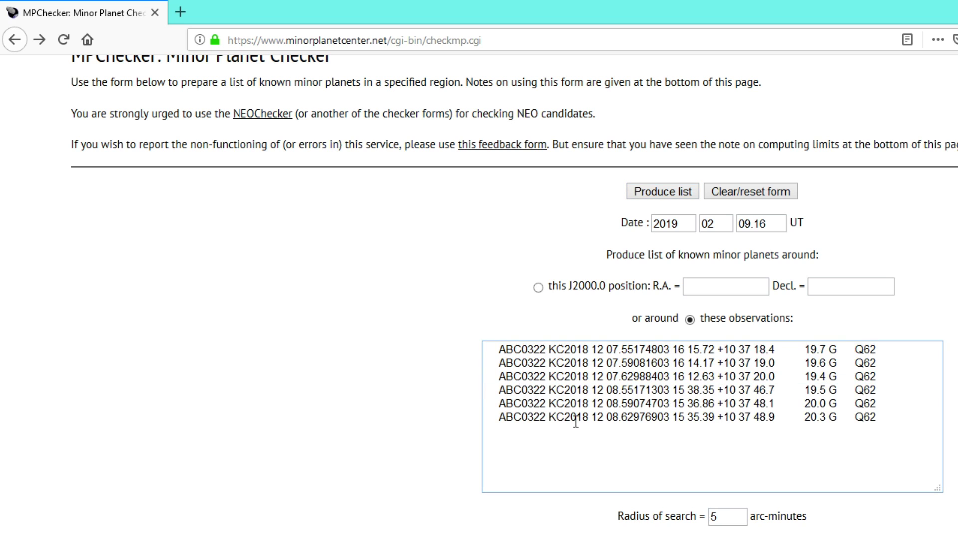
{"action": "left_click", "coordinate": [655, 196]}
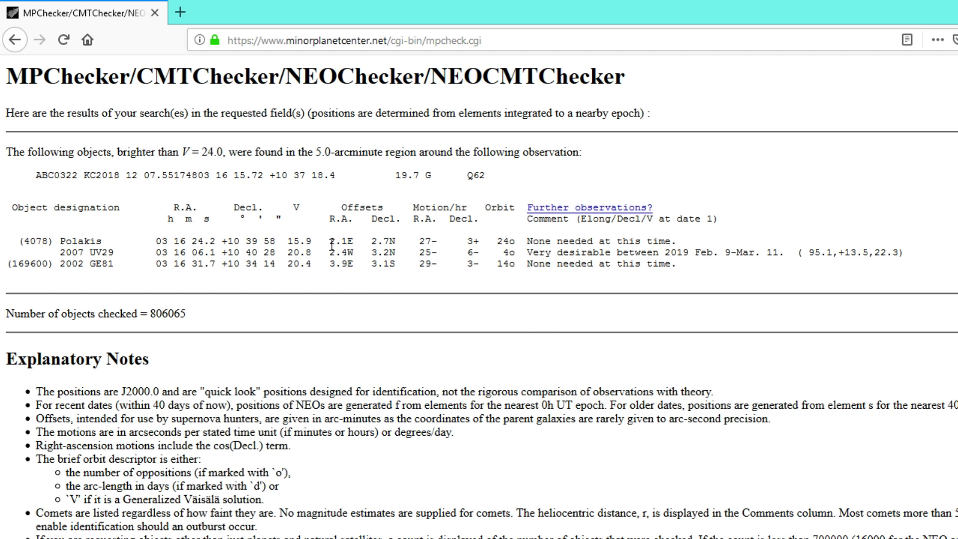
Compare the offsets of the known objects near ABC0322, such as (4078) Polakis, and return to Tycho to close the text view
{"action": "left_click_drag", "start_coordinate": [330, 242], "coordinate": [389, 242]}
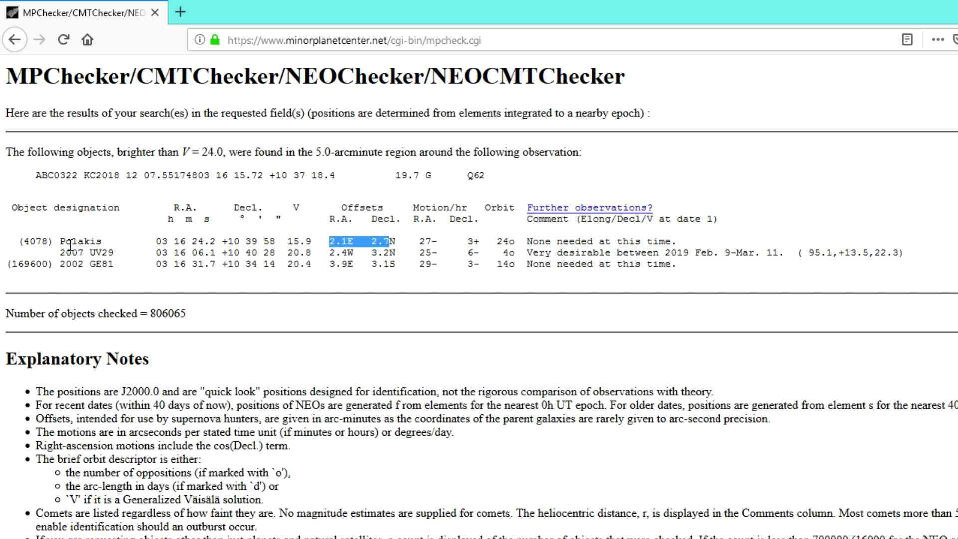
{"action": "left_click_drag", "start_coordinate": [24, 243], "coordinate": [103, 244]}
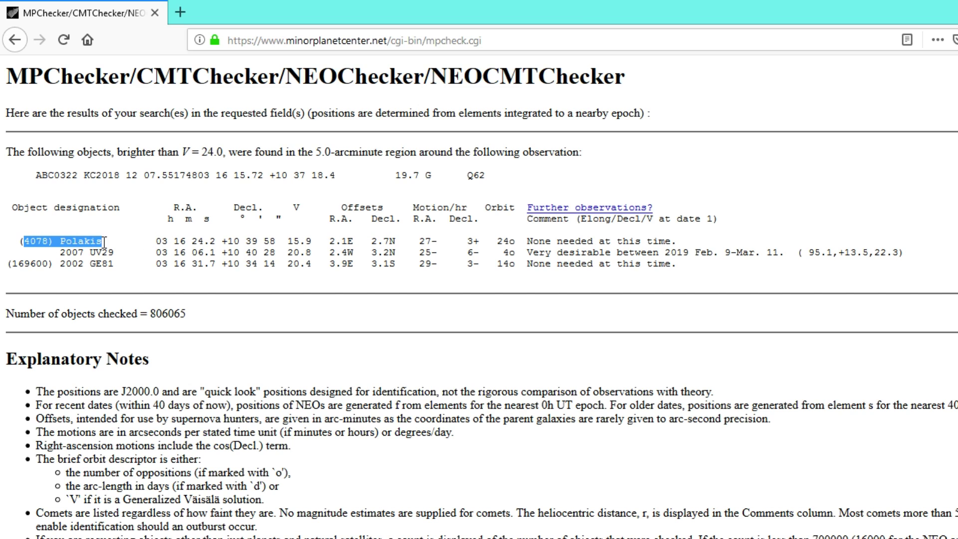
{"action": "left_click", "coordinate": [45, 243]}
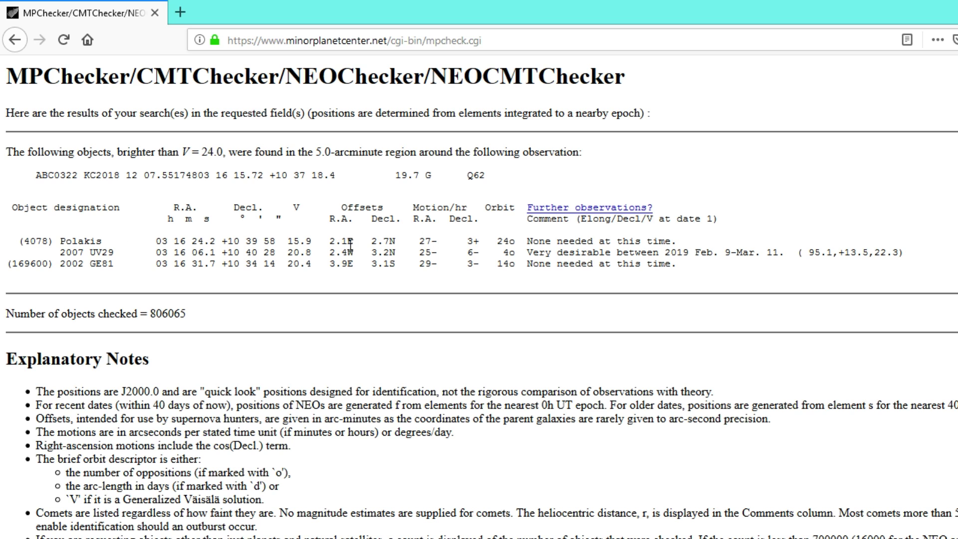
{"action": "key", "text": "alt+Tab"}
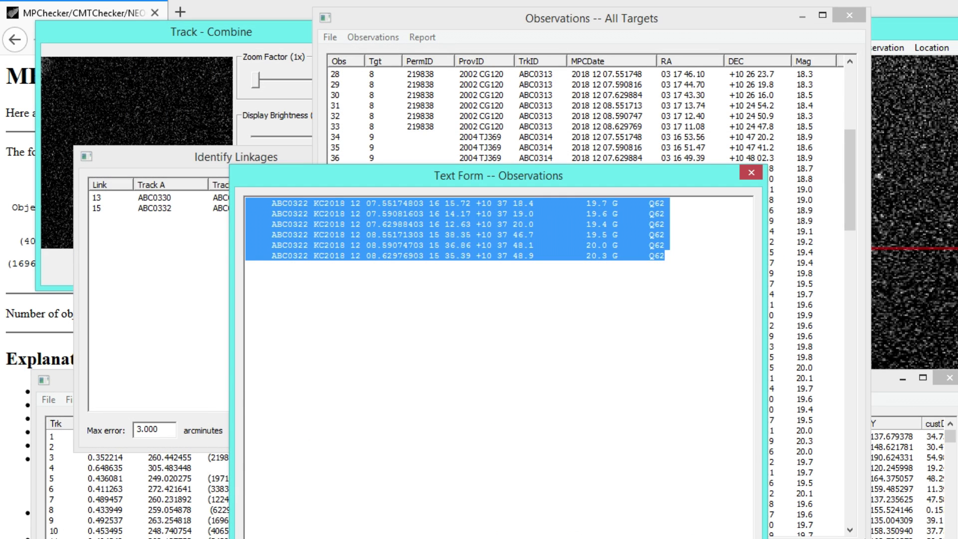
{"action": "left_click", "coordinate": [573, 376]}
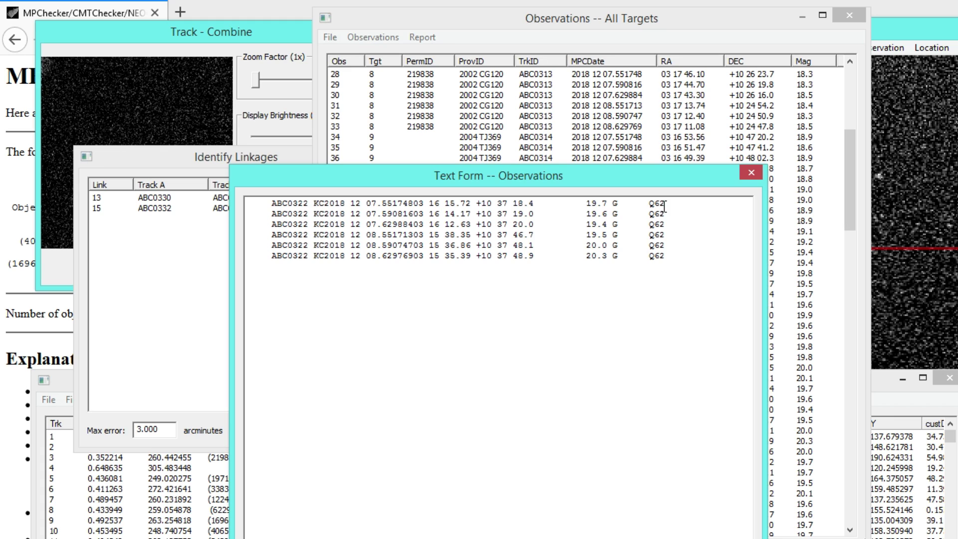
{"action": "left_click", "coordinate": [751, 172]}
Check the residuals of the six undesignated ABC0331 observations in Find_Orb
{"action": "scroll", "coordinate": [845, 250], "scroll_direction": "down", "scroll_amount": 10}
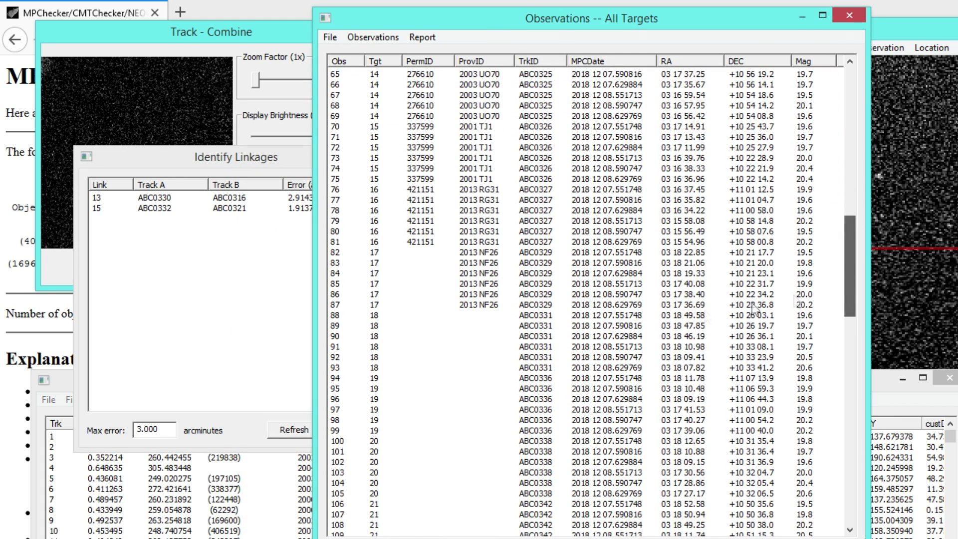
{"action": "left_click", "coordinate": [547, 316]}
{"action": "left_click", "coordinate": [552, 367], "text": "shift"}
{"action": "right_click", "coordinate": [559, 345]}
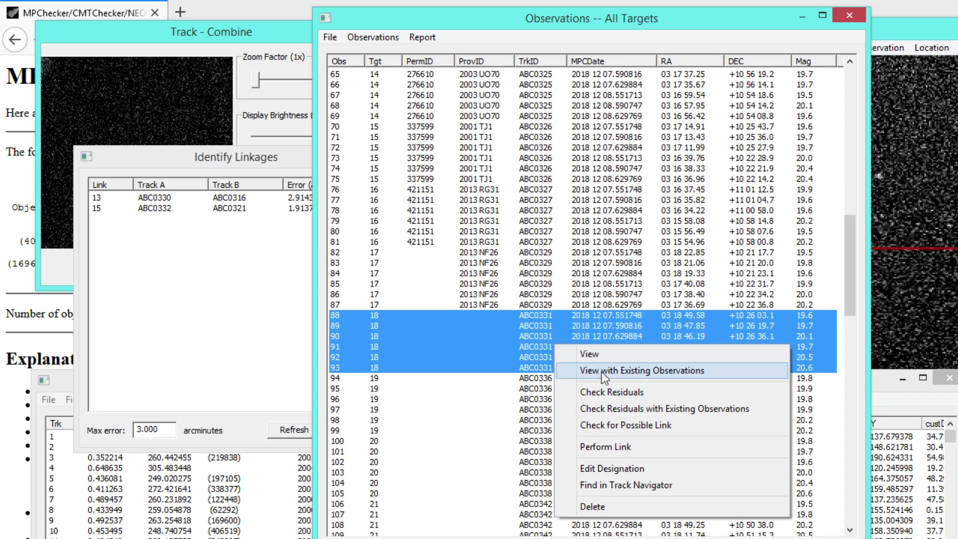
{"action": "left_click", "coordinate": [614, 395]}
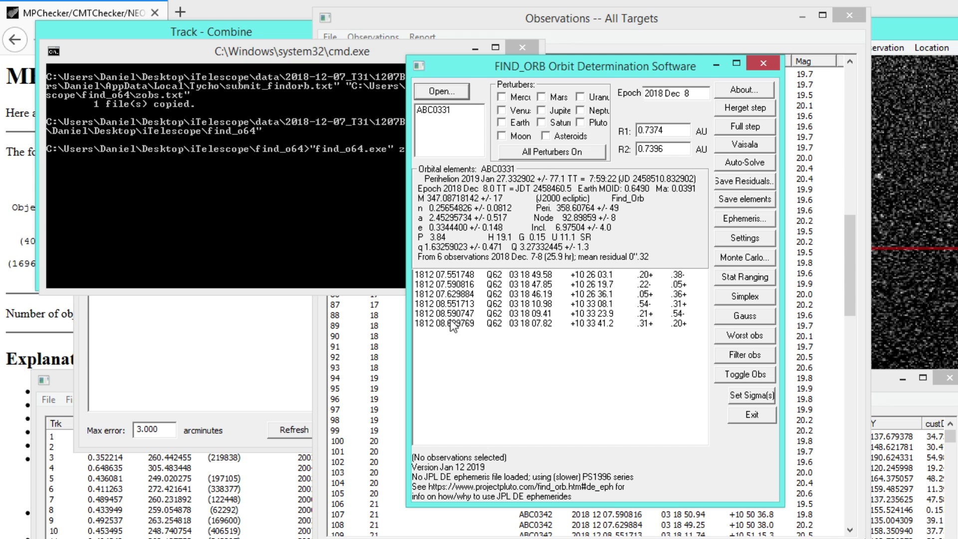
Close Find_Orb, view the six ABC0331 observations in text form and copy all of the text
{"action": "left_click", "coordinate": [758, 63]}
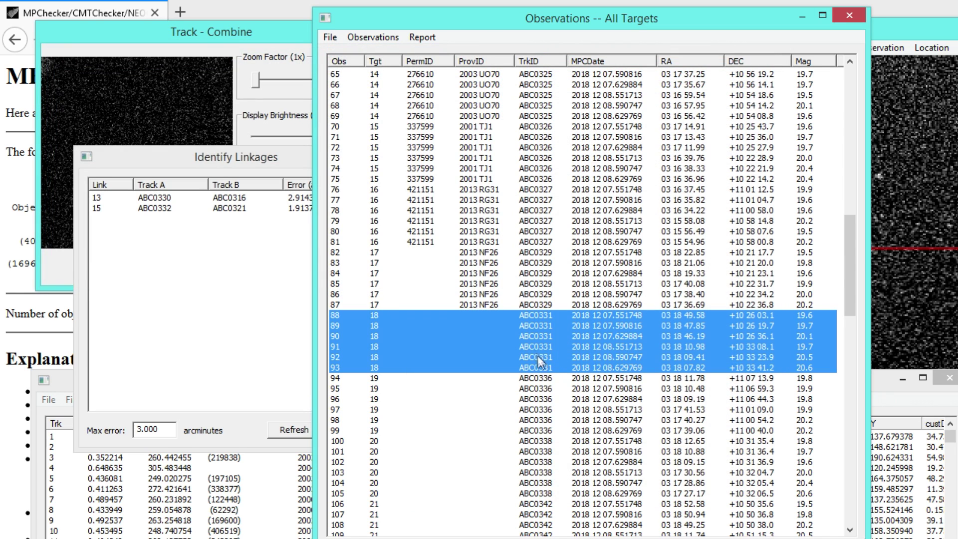
{"action": "right_click", "coordinate": [536, 351]}
{"action": "left_click", "coordinate": [589, 360]}
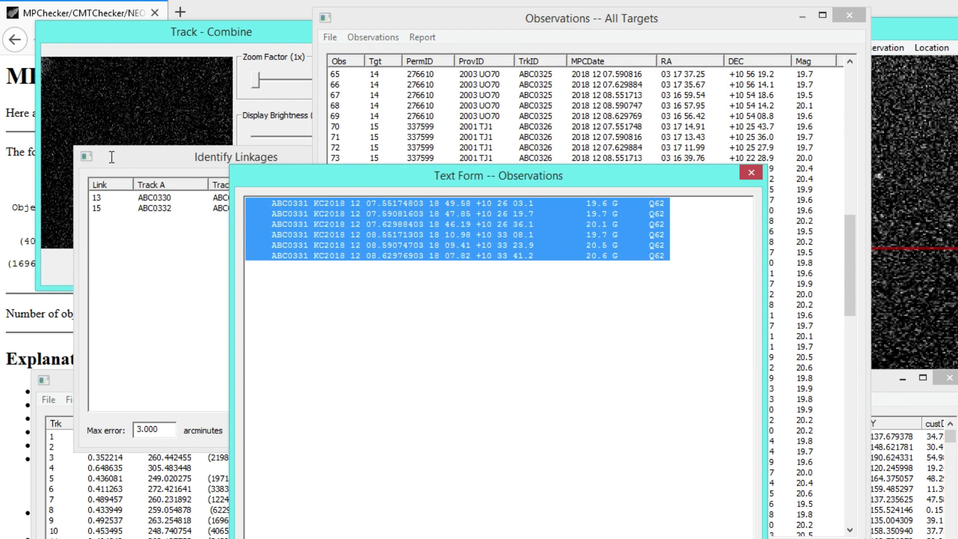
{"action": "key", "text": "ctrl+c"}
Switch to MPChecker in the browser, replace its observations with the copied ABC0331 lines, and produce the list of known minor planets
{"action": "key", "text": "alt+Tab"}
{"action": "left_click", "coordinate": [594, 431]}
{"action": "key", "text": "ctrl+a"}
{"action": "key", "text": "ctrl+v"}
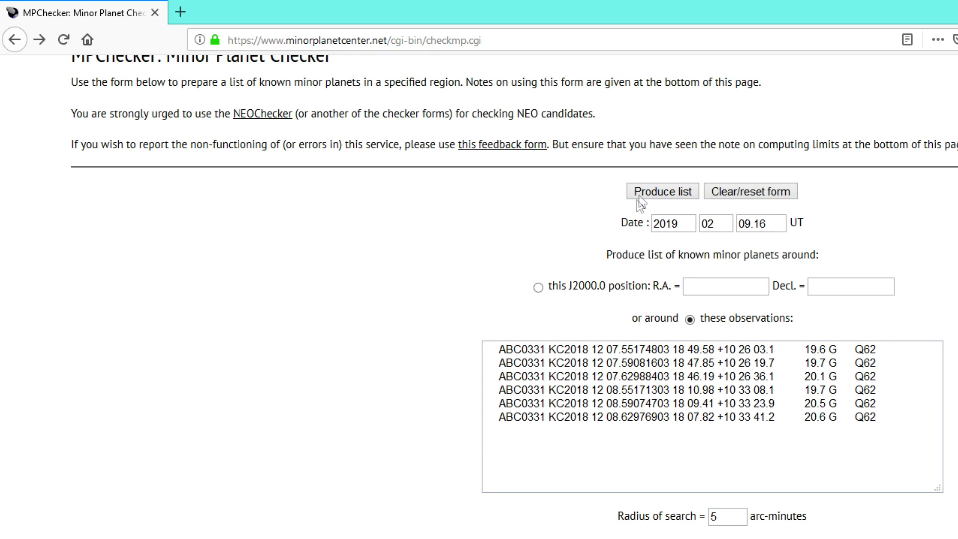
{"action": "left_click", "coordinate": [641, 192]}
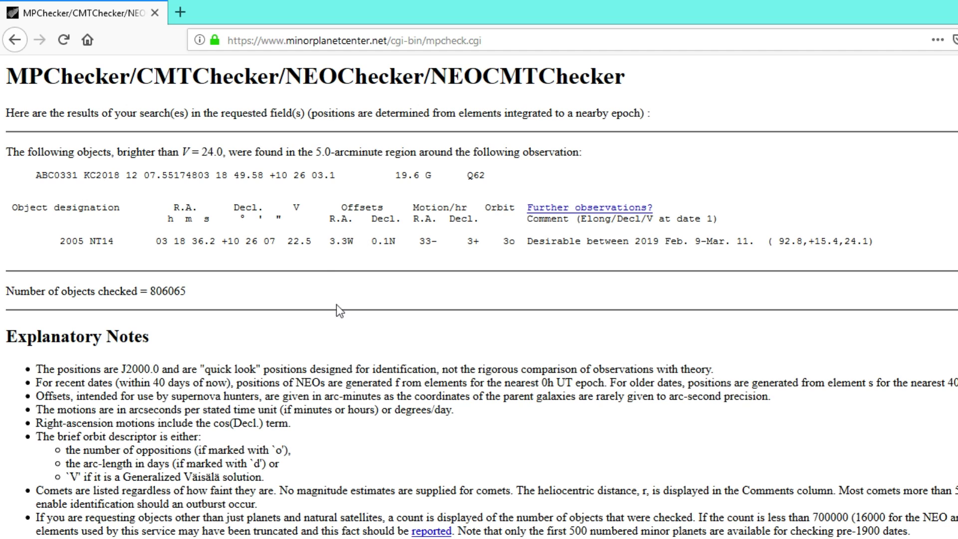
Return to Tycho, close the text view, and go through the undesignated six-observation sets ABC0336, ABC0338 and ABC0342
{"action": "left_click", "coordinate": [395, 537]}
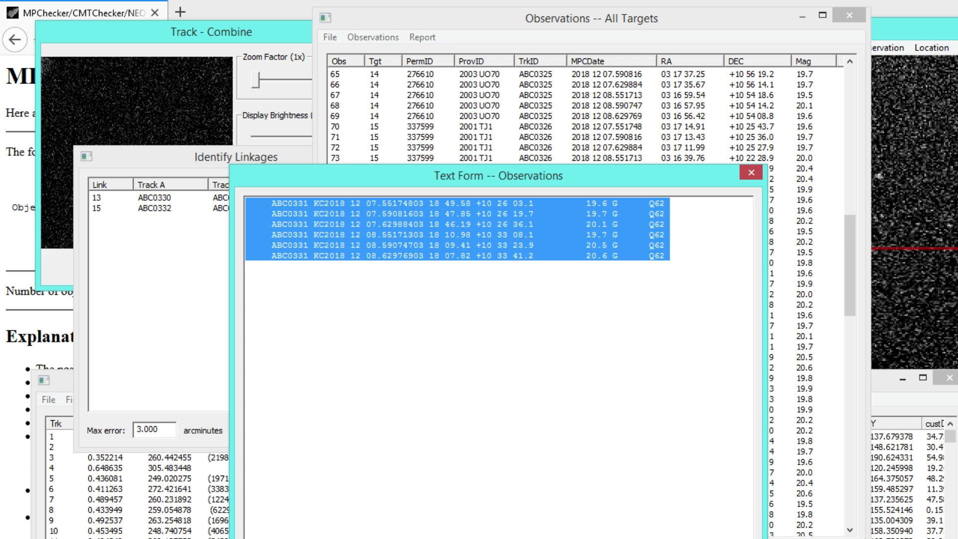
{"action": "left_click", "coordinate": [752, 173]}
{"action": "left_click_drag", "start_coordinate": [849, 258], "coordinate": [841, 310]}
{"action": "key", "text": "Down"}
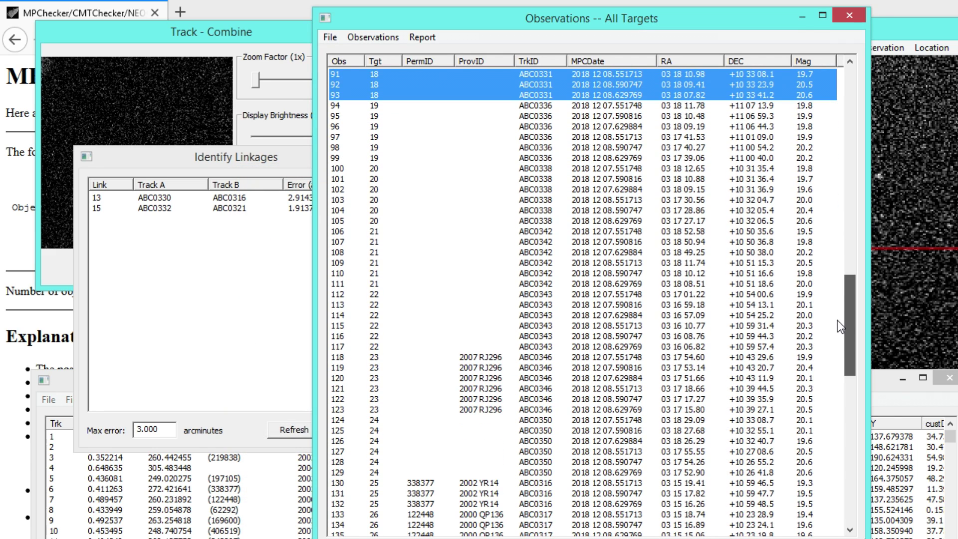
{"action": "scroll", "coordinate": [560, 146], "scroll_direction": "up", "scroll_amount": 1}
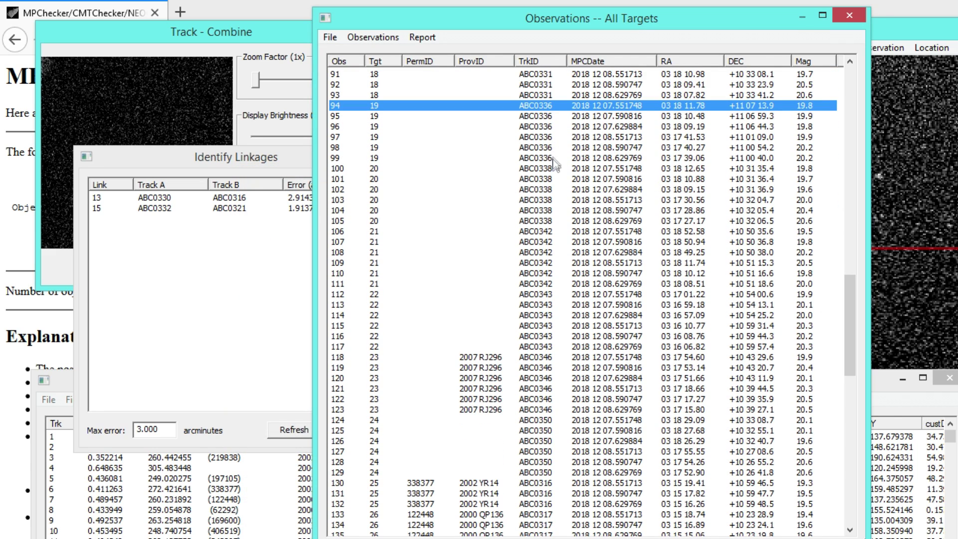
{"action": "left_click", "coordinate": [555, 158], "text": "shift"}
{"action": "left_click", "coordinate": [552, 170]}
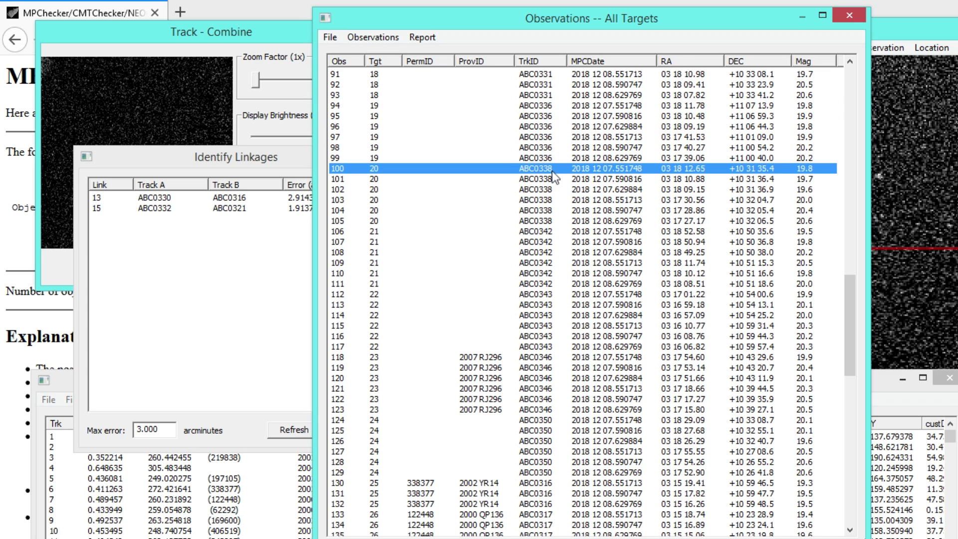
{"action": "left_click", "coordinate": [552, 219], "text": "shift"}
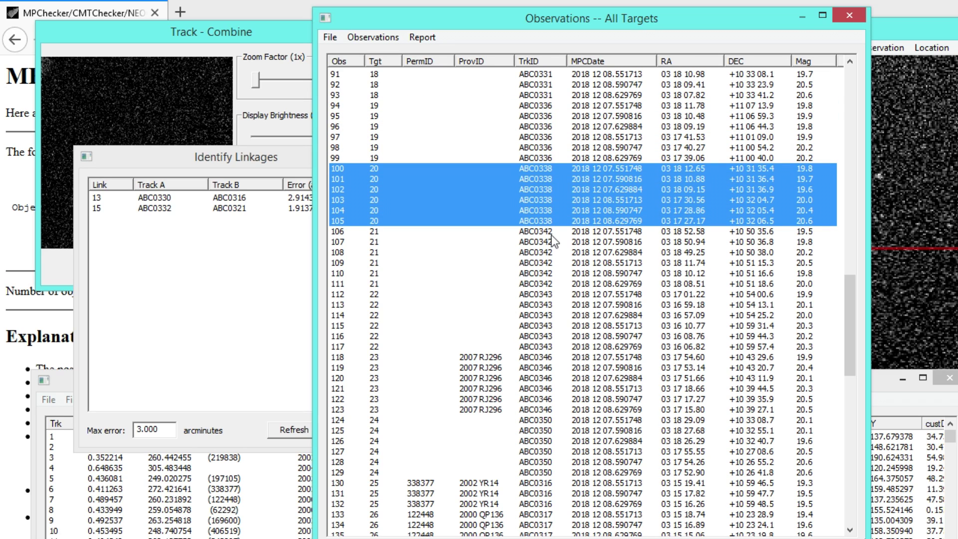
{"action": "left_click", "coordinate": [551, 236]}
{"action": "left_click", "coordinate": [554, 283], "text": "shift"}
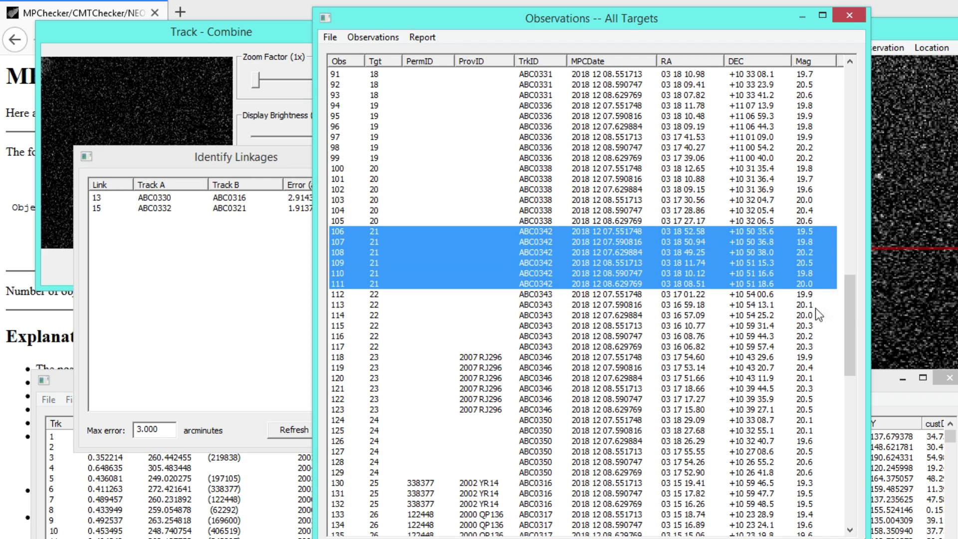
Look through the rest of the observation list for undesignated targets and return to the linked ABC0342 observations
{"action": "left_click_drag", "start_coordinate": [853, 308], "coordinate": [843, 472]}
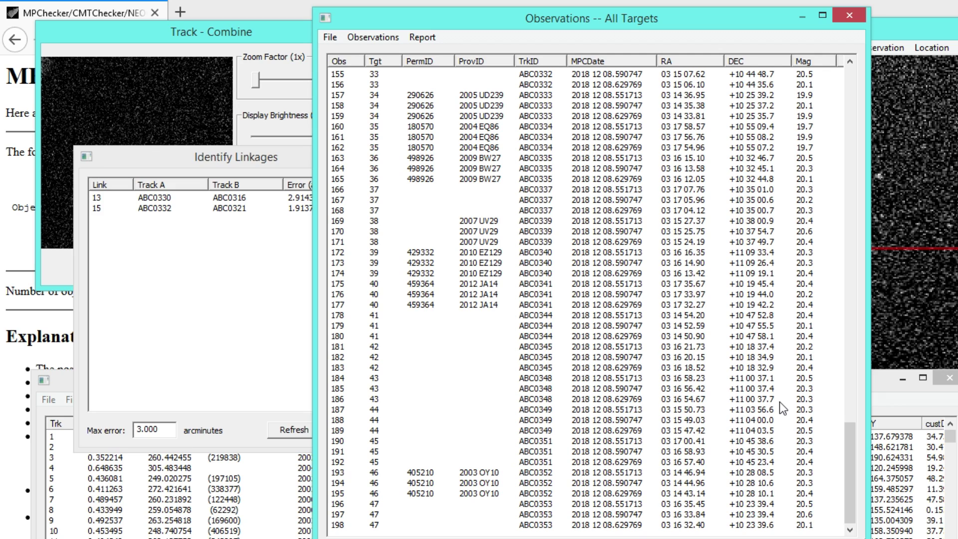
{"action": "left_click_drag", "start_coordinate": [851, 478], "coordinate": [841, 308]}
{"action": "left_click_drag", "start_coordinate": [842, 305], "coordinate": [843, 301]}
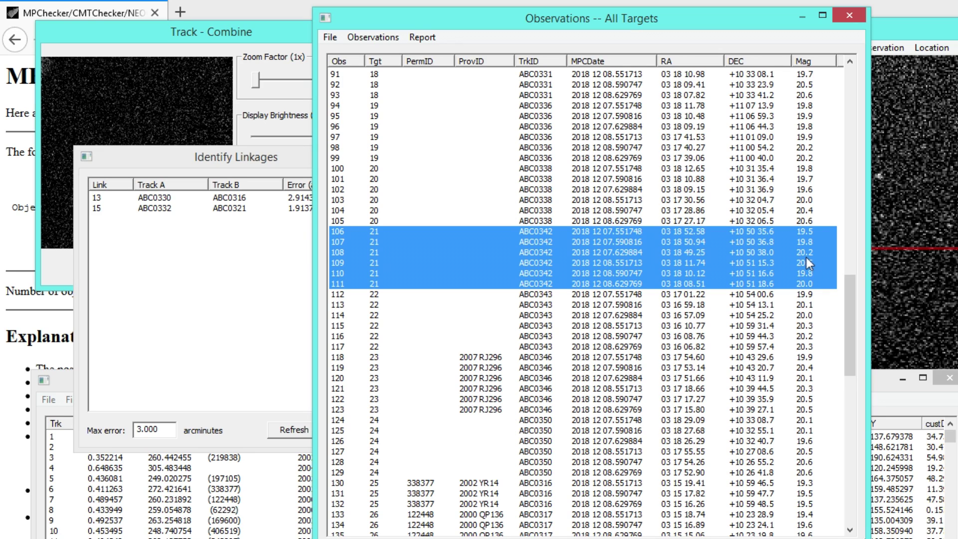
{"action": "left_click_drag", "start_coordinate": [844, 302], "coordinate": [852, 288]}
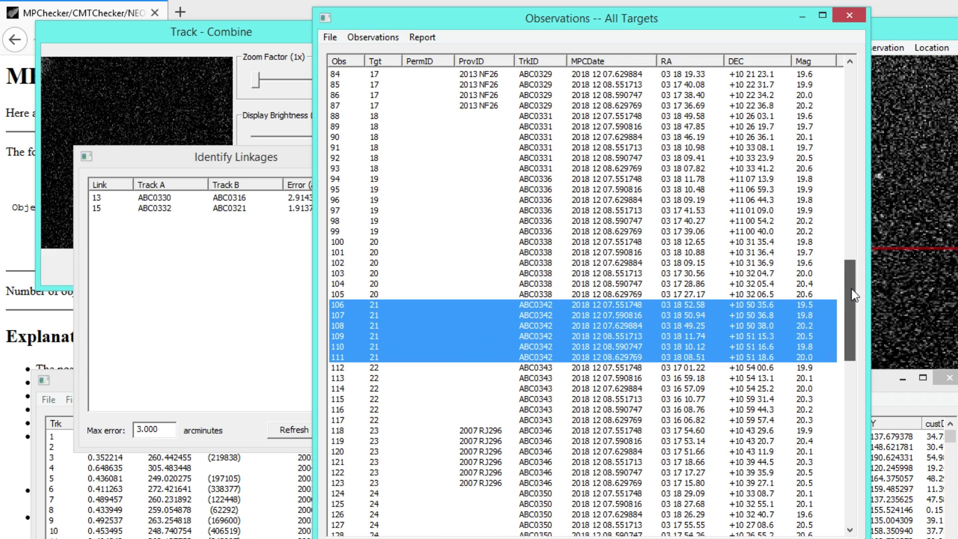
{"action": "left_click_drag", "start_coordinate": [852, 289], "coordinate": [843, 304]}
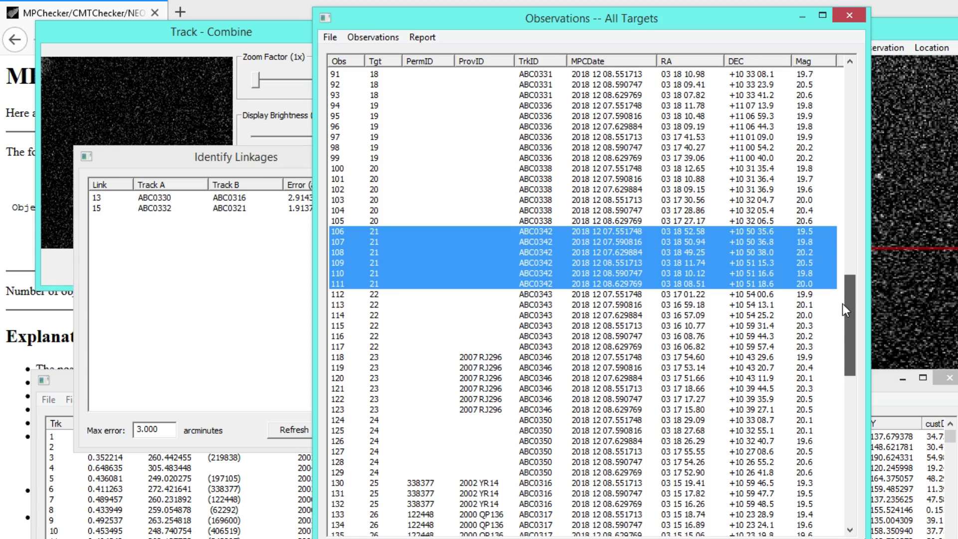
Move the All Targets observations window aside and bring the Verify Track window for track 150 fully into view
{"action": "left_click_drag", "start_coordinate": [528, 20], "coordinate": [769, 96]}
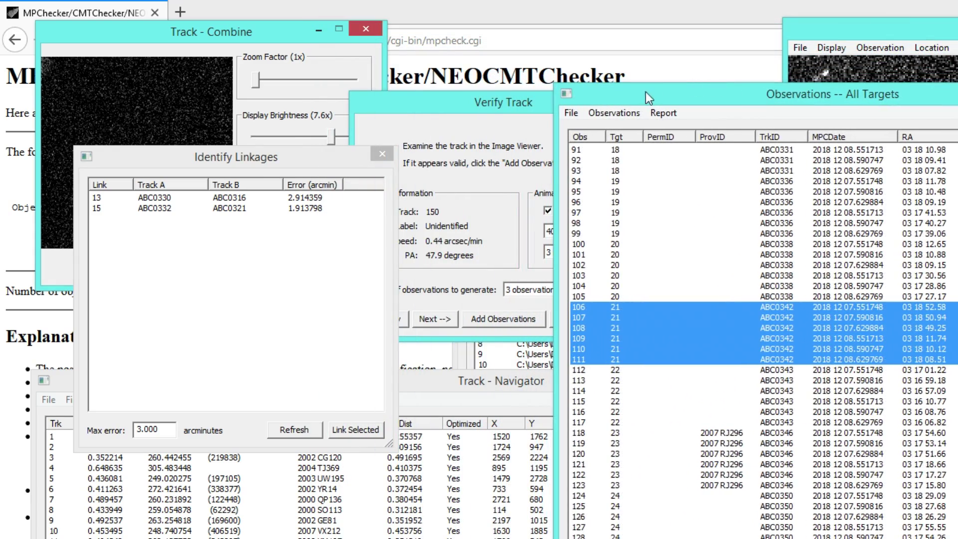
{"action": "left_click_drag", "start_coordinate": [646, 92], "coordinate": [744, 94]}
{"action": "left_click_drag", "start_coordinate": [535, 102], "coordinate": [427, 112]}
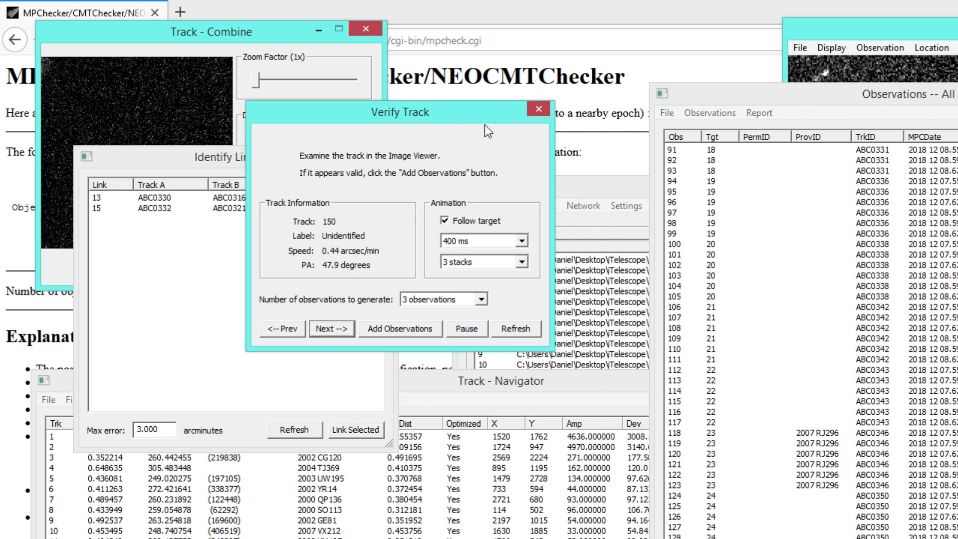